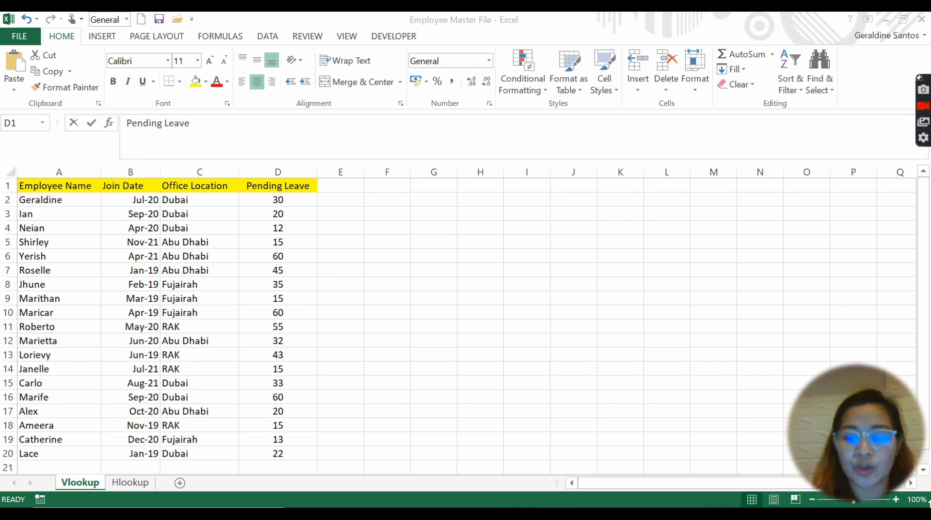
Step: Review the employee table on the Vlookup sheet of Employee Master File and switch to the Book3 workbook
{"action": "left_click", "coordinate": [558, 515]}
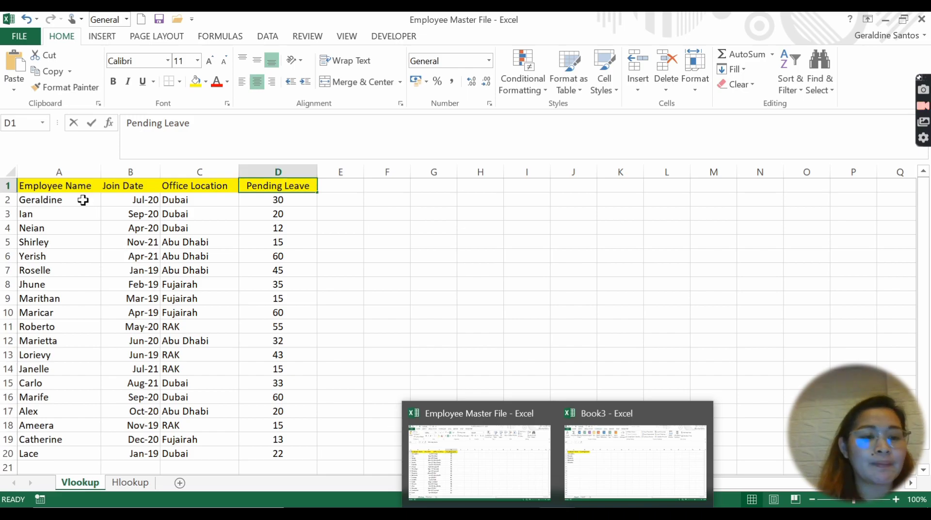
{"action": "key", "text": "F2"}
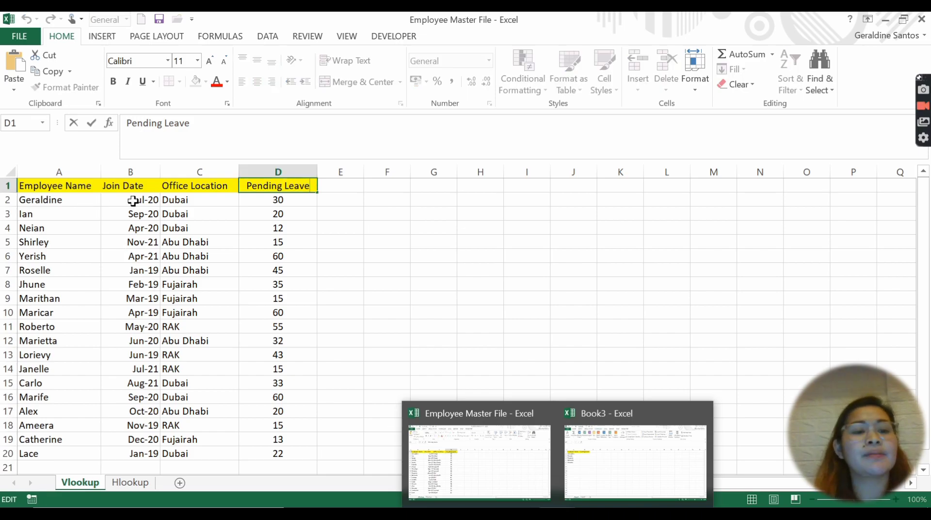
{"action": "left_click", "coordinate": [159, 200]}
{"action": "left_click", "coordinate": [211, 212]}
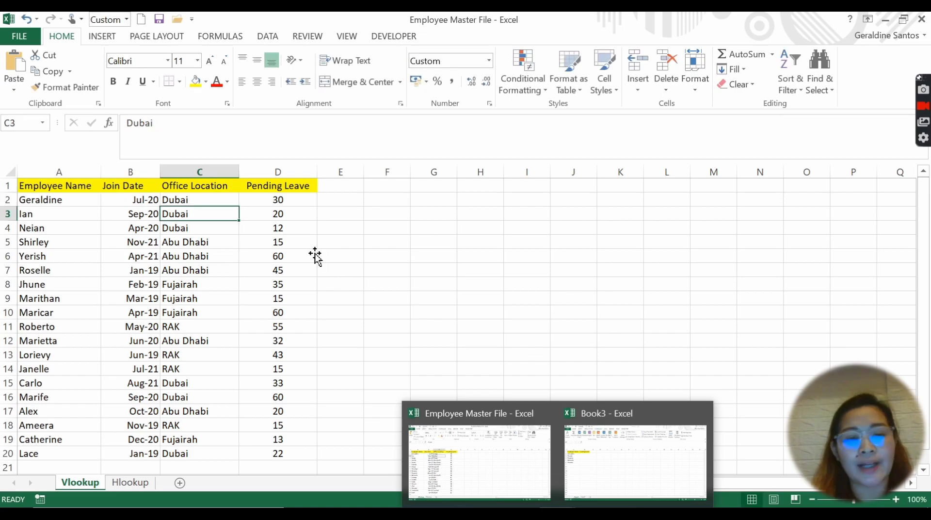
{"action": "left_click", "coordinate": [316, 253]}
{"action": "left_click", "coordinate": [600, 464]}
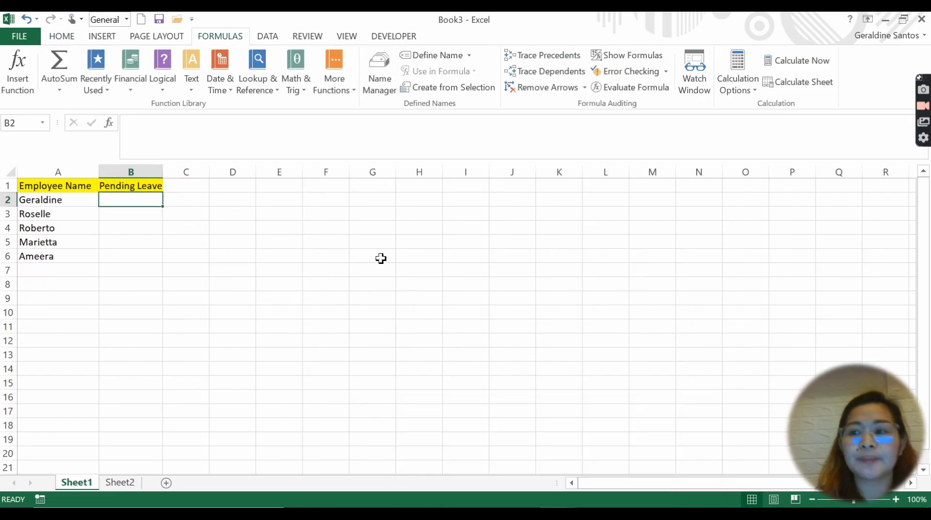
Step: Compare the Employee Name and Pending Leave columns in Book3 with the Employee Name column in Employee Master File
{"action": "left_click", "coordinate": [96, 187]}
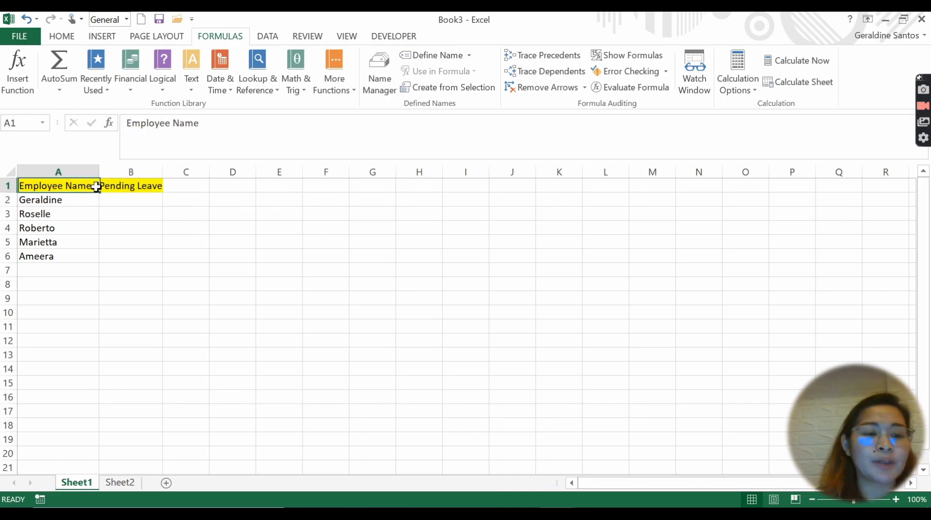
{"action": "left_click", "coordinate": [135, 191]}
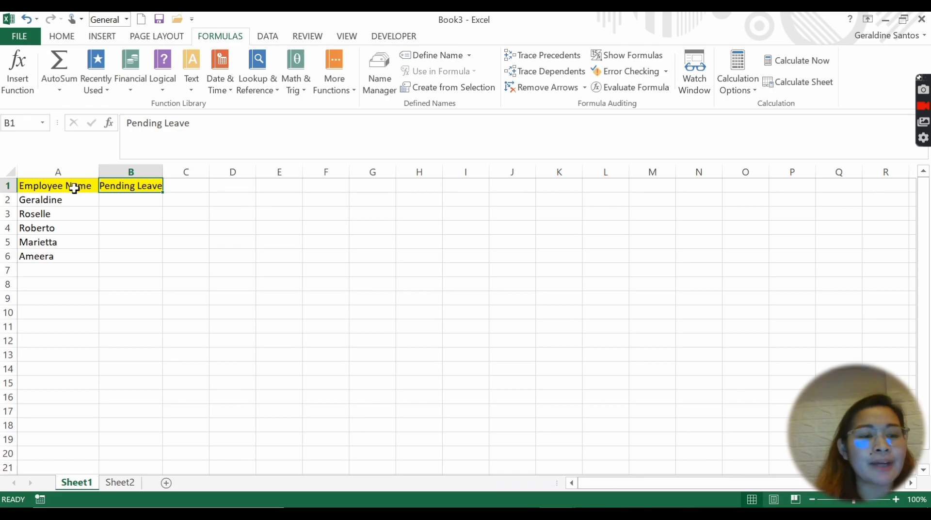
{"action": "left_click_drag", "start_coordinate": [74, 187], "coordinate": [67, 258]}
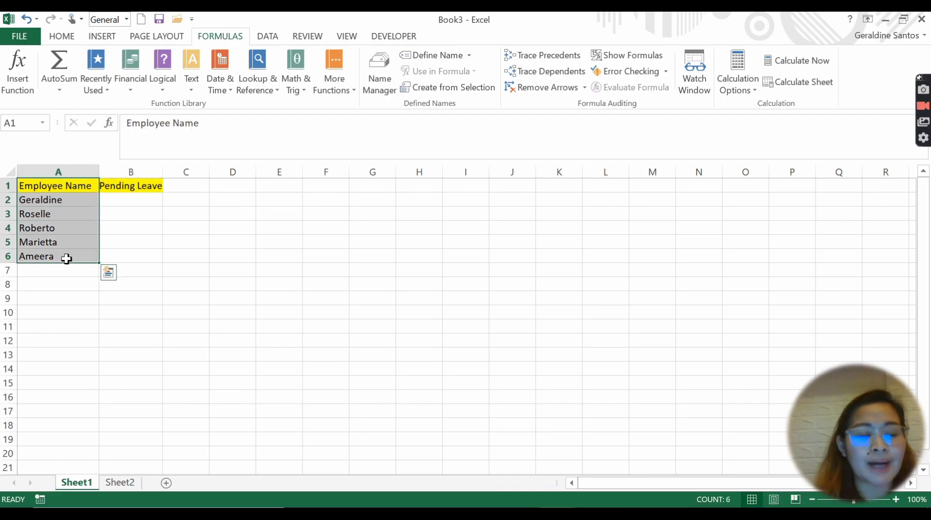
{"action": "key", "text": "alt+Tab"}
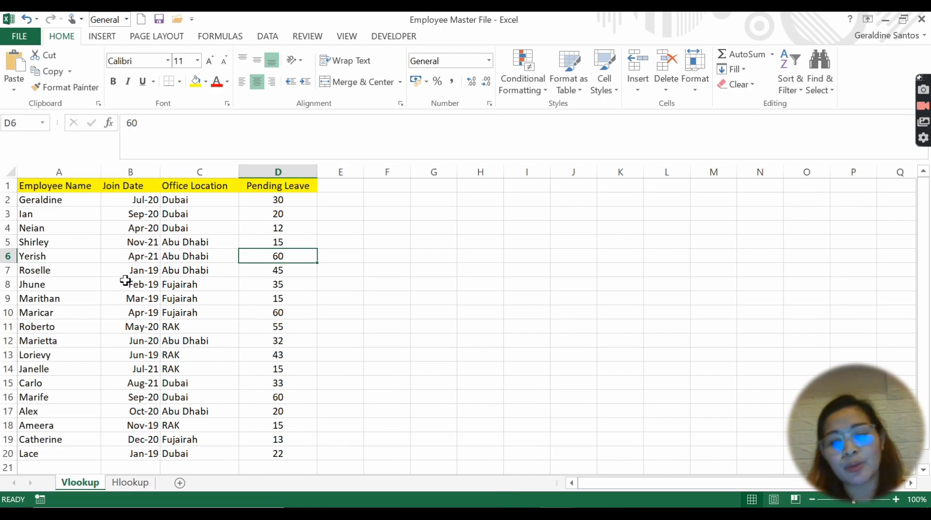
{"action": "left_click", "coordinate": [35, 183]}
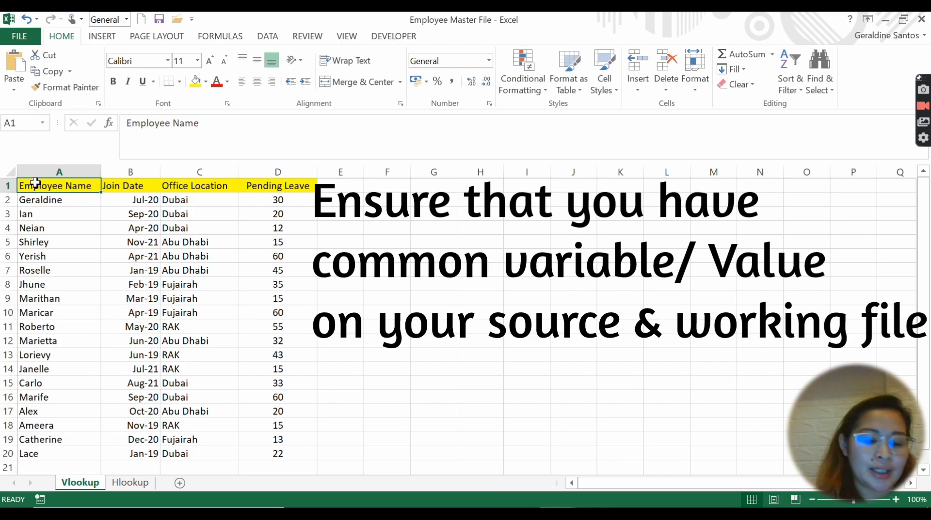
{"action": "key", "text": "alt+Tab"}
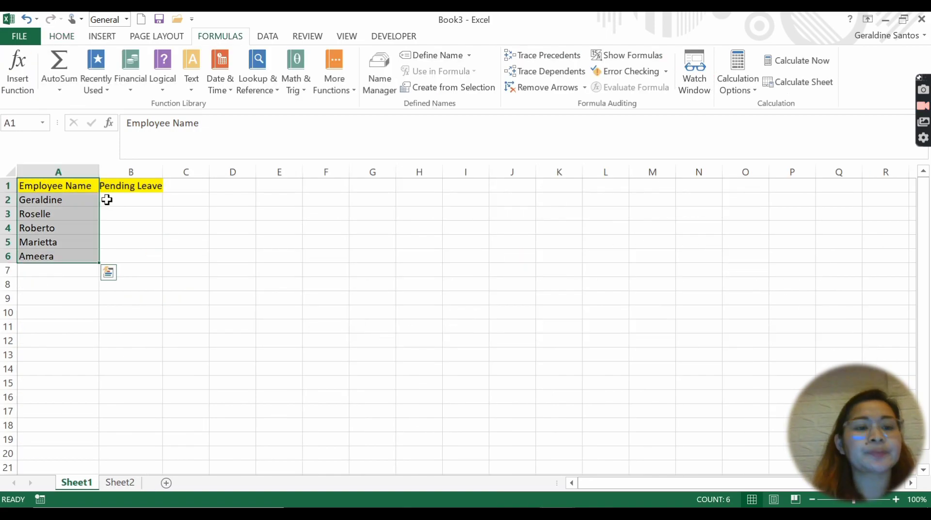
{"action": "left_click", "coordinate": [125, 201]}
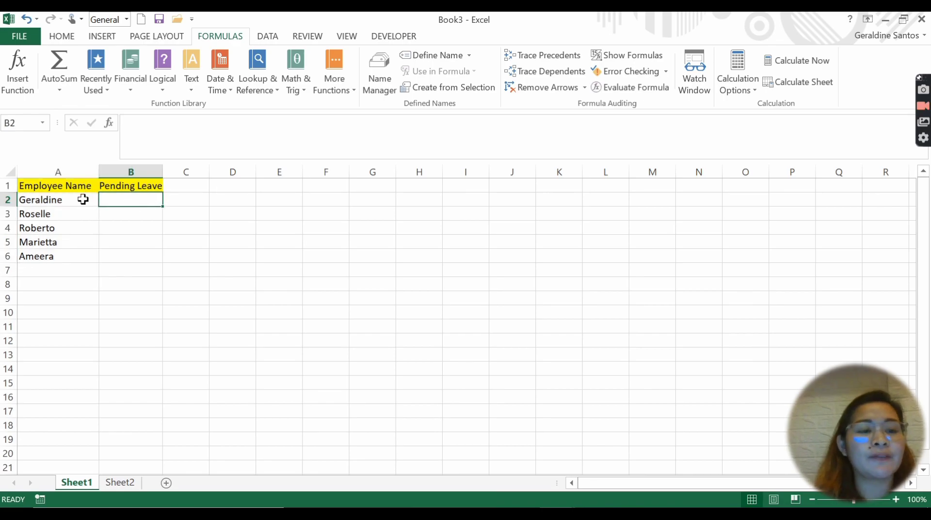
{"action": "left_click_drag", "start_coordinate": [83, 199], "coordinate": [75, 256]}
{"action": "left_click", "coordinate": [135, 202]}
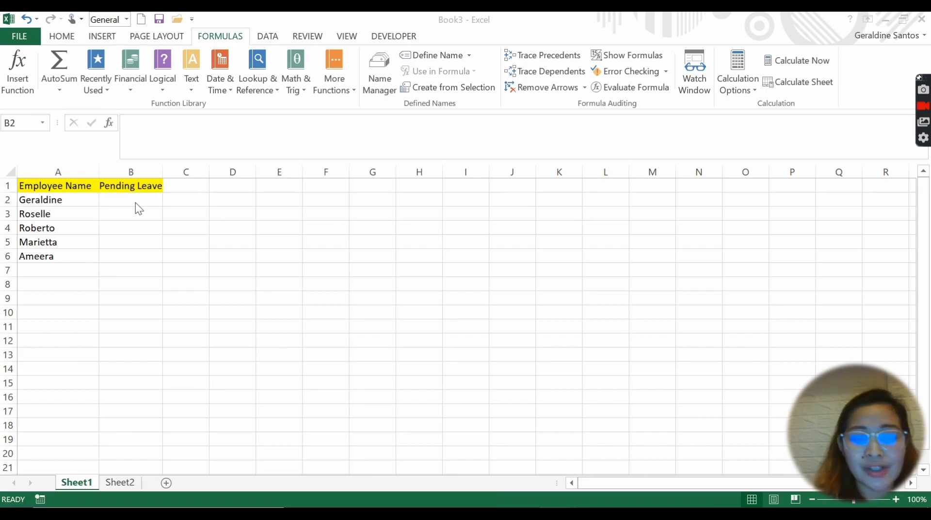
Step: Copy the pending leave value from D2 of Employee Master File into B2 of Book3's Sheet1
{"action": "key", "text": "alt+Tab"}
{"action": "left_click", "coordinate": [286, 203]}
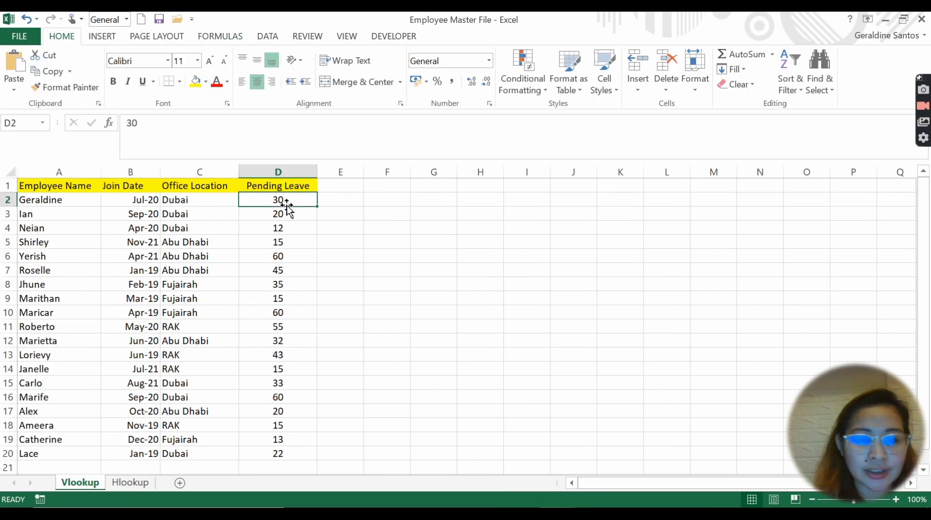
{"action": "key", "text": "ctrl+c"}
{"action": "key", "text": "alt+Tab"}
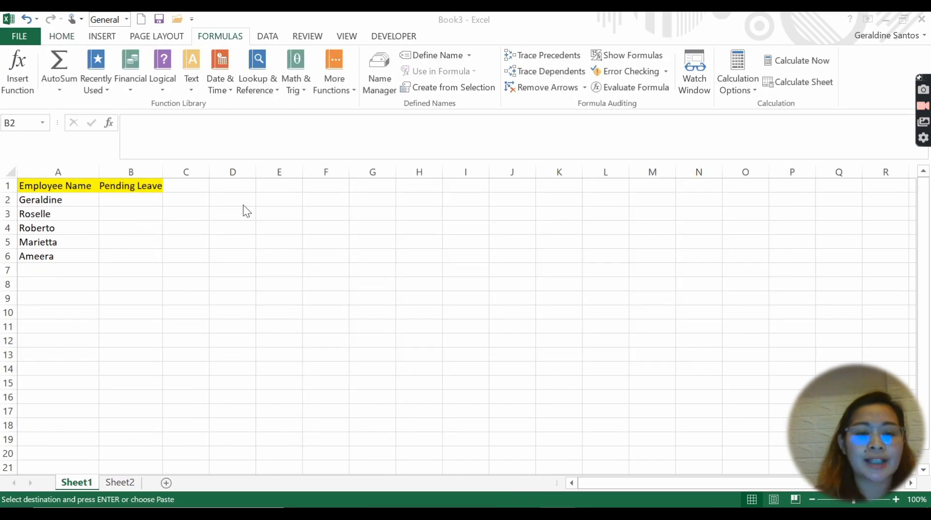
{"action": "left_click", "coordinate": [160, 199]}
{"action": "key", "text": "ctrl+v"}
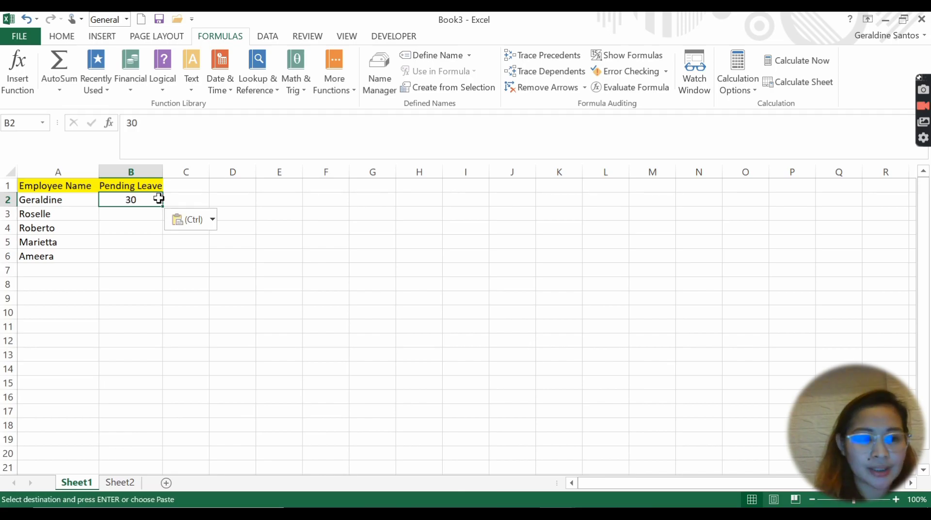
Step: Copy the pending leave value from D7 of Employee Master File into B3 of Book3's Sheet1
{"action": "left_click_drag", "start_coordinate": [119, 205], "coordinate": [116, 221]}
{"action": "key", "text": "alt+Tab"}
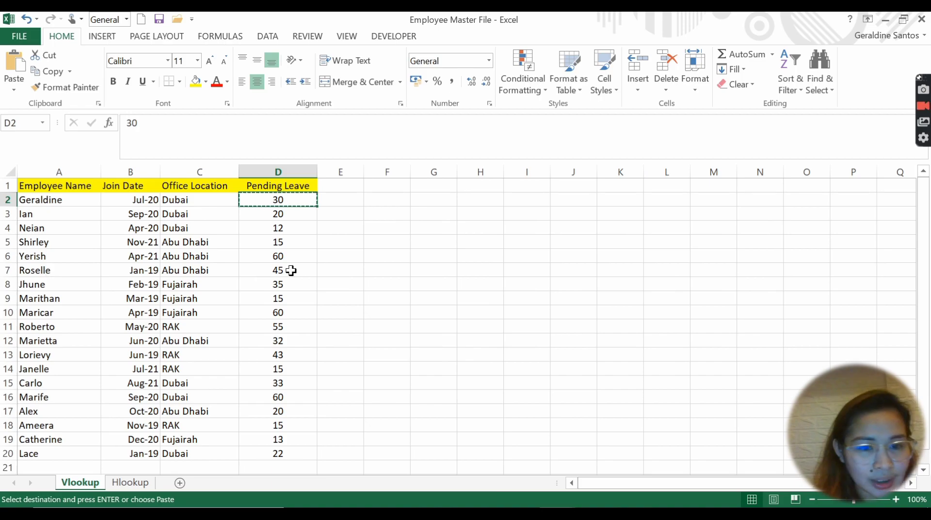
{"action": "left_click", "coordinate": [291, 270]}
{"action": "key", "text": "ctrl+c"}
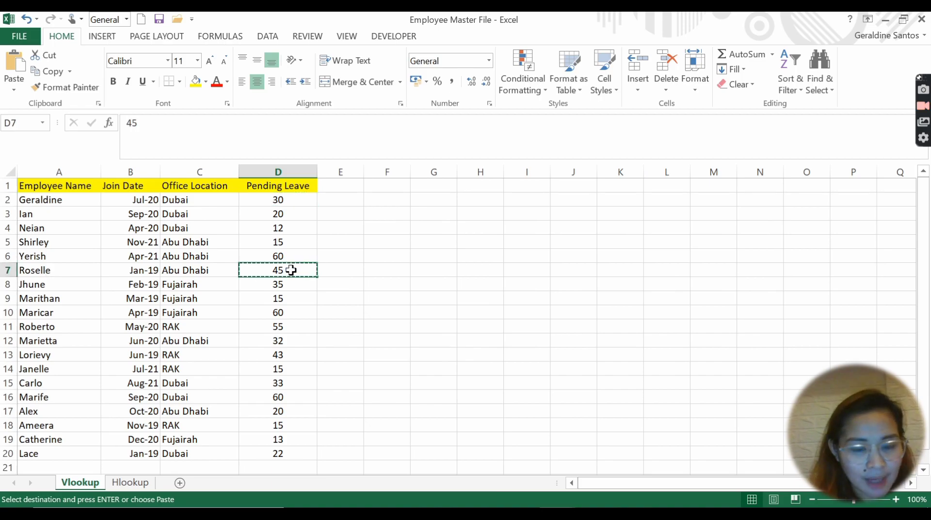
{"action": "key", "text": "alt+Tab"}
{"action": "left_click", "coordinate": [149, 212]}
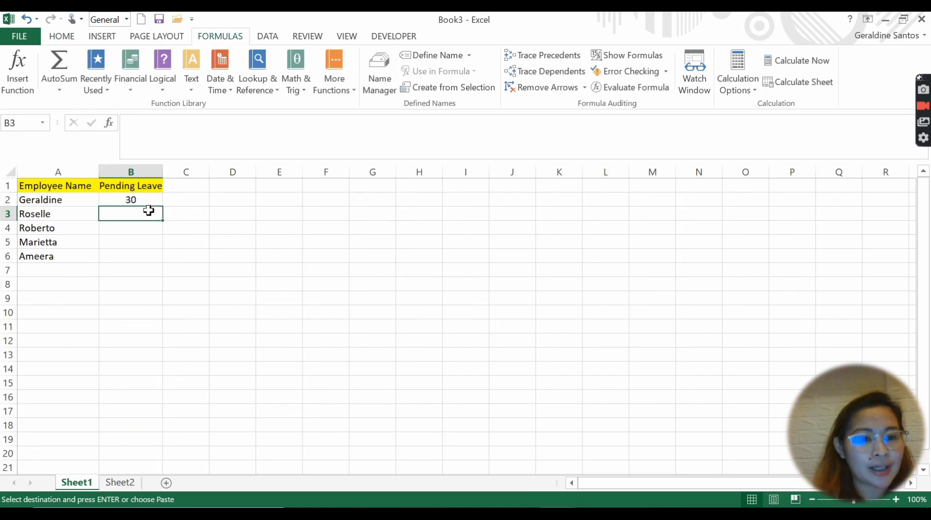
{"action": "key", "text": "ctrl+v"}
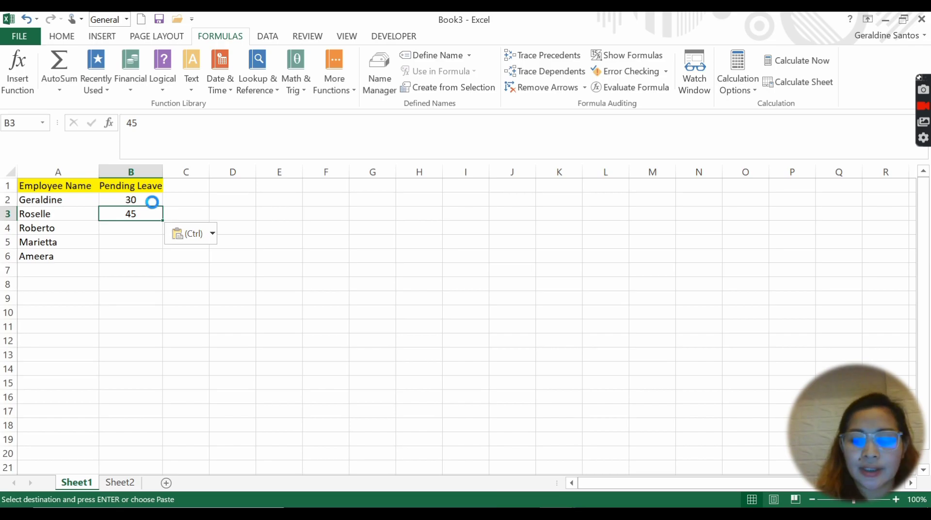
Step: Clear the pasted pending leave values from B3 and B2 in Book3
{"action": "key", "text": "Delete"}
{"action": "left_click", "coordinate": [152, 201]}
{"action": "key", "text": "Delete"}
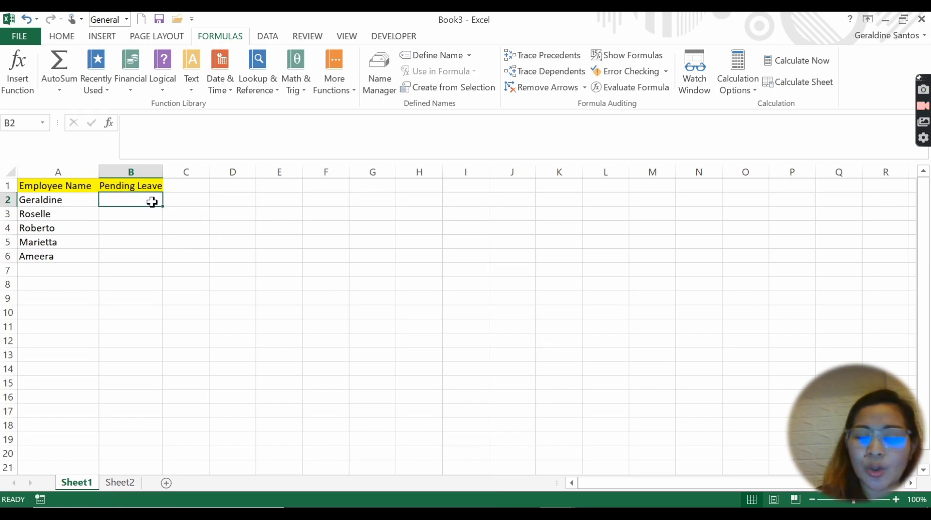
Step: Check the Employee Name header in both workbooks and start a VLOOKUP formula in B2 of Book3 with A2 as lookup value
{"action": "left_click", "coordinate": [84, 189]}
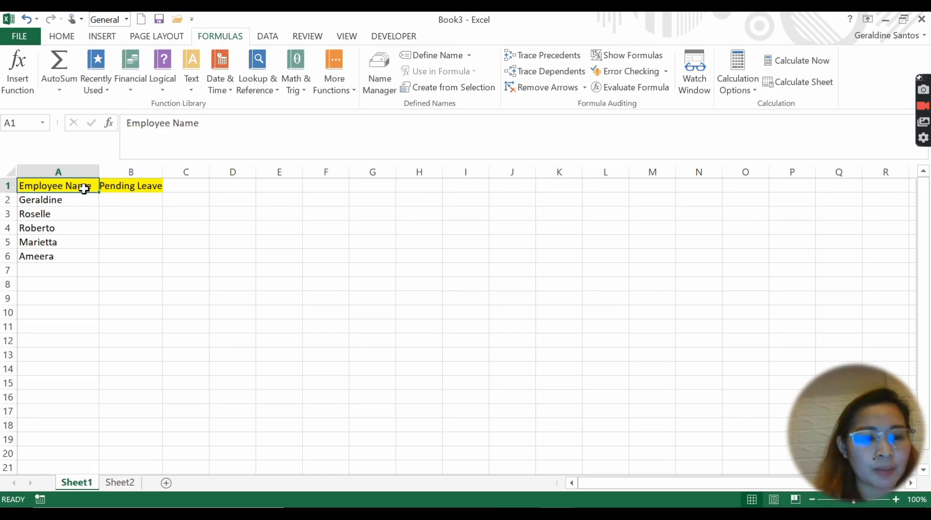
{"action": "key", "text": "alt+Tab"}
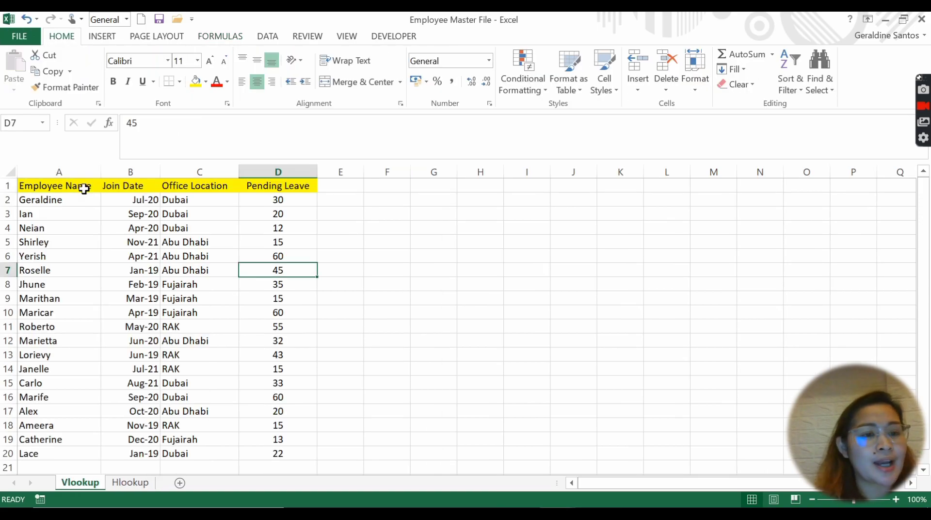
{"action": "left_click", "coordinate": [84, 188]}
{"action": "key", "text": "alt+Tab"}
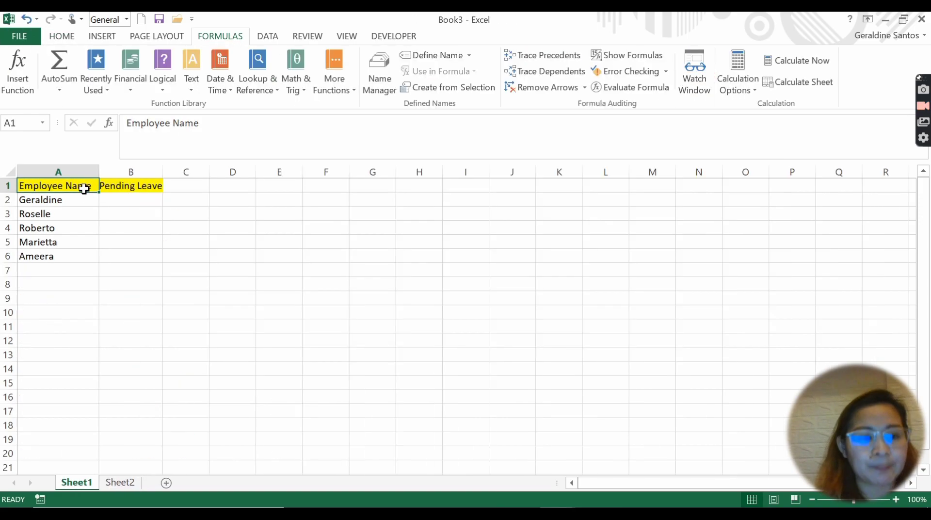
{"action": "left_click", "coordinate": [113, 197]}
{"action": "type", "text": "="}
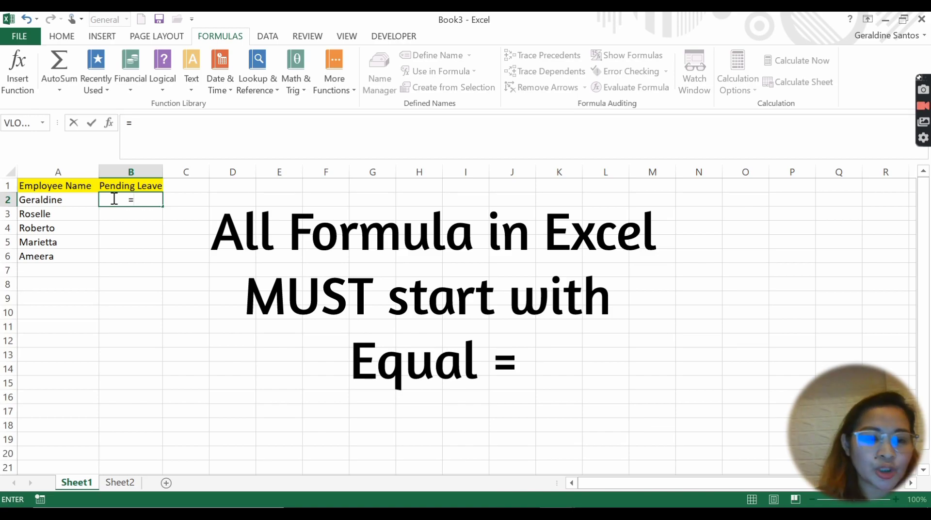
{"action": "type", "text": "vloo"}
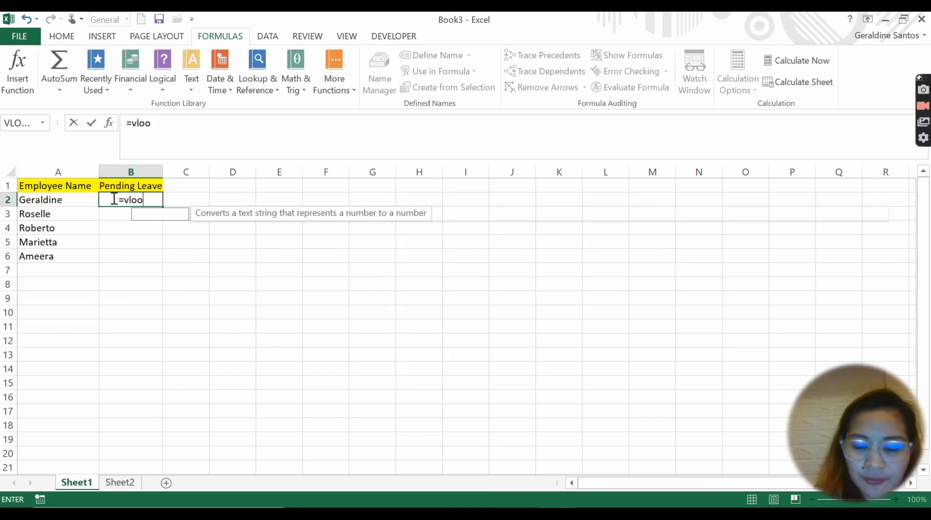
{"action": "type", "text": "kup("}
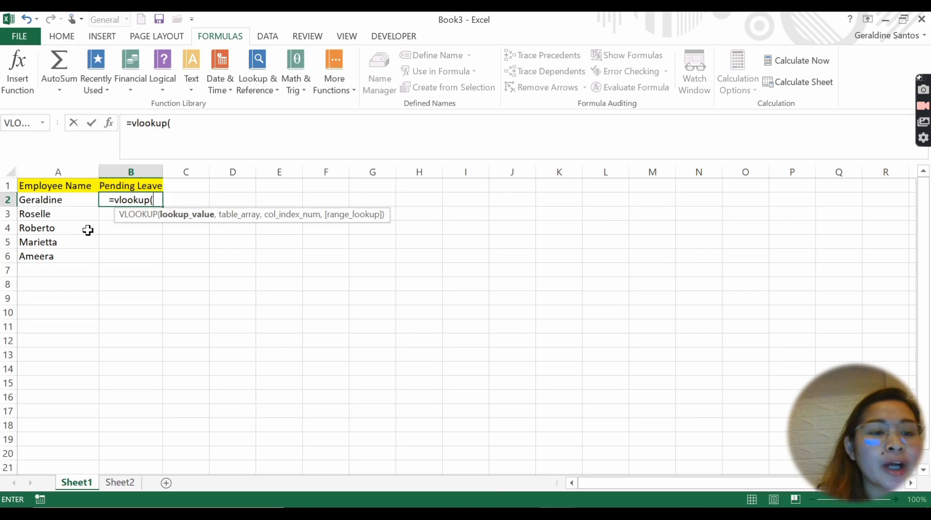
{"action": "left_click", "coordinate": [80, 203]}
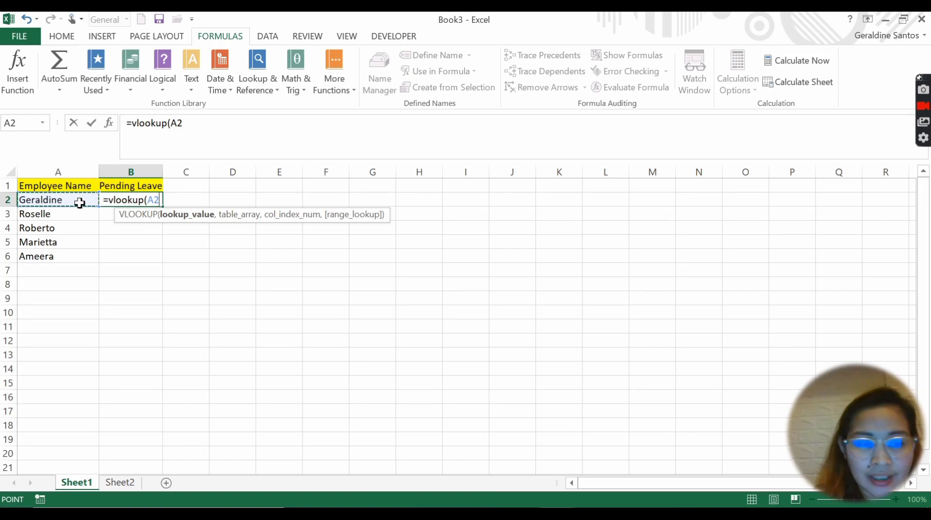
{"action": "type", "text": ","}
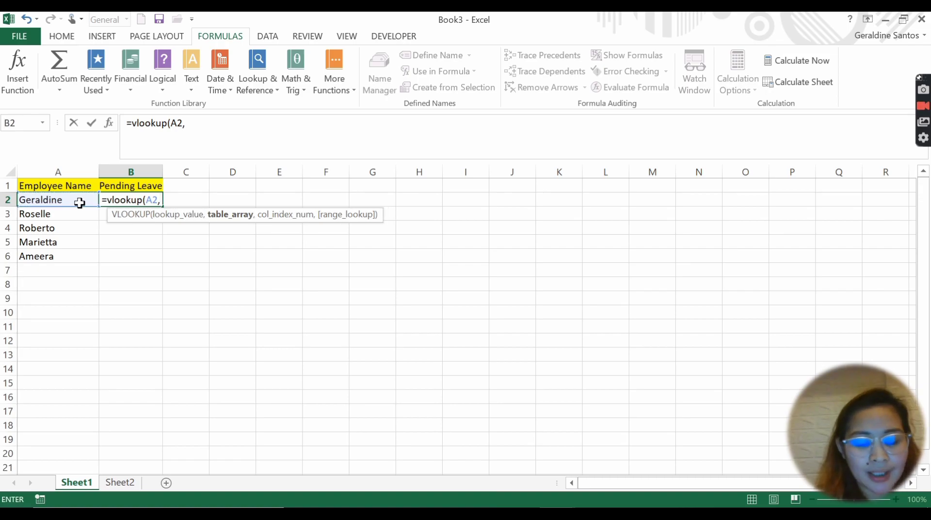
Step: Set the VLOOKUP table array to A2:D20 on the Vlookup sheet of Employee Master File
{"action": "key", "text": "alt+Tab"}
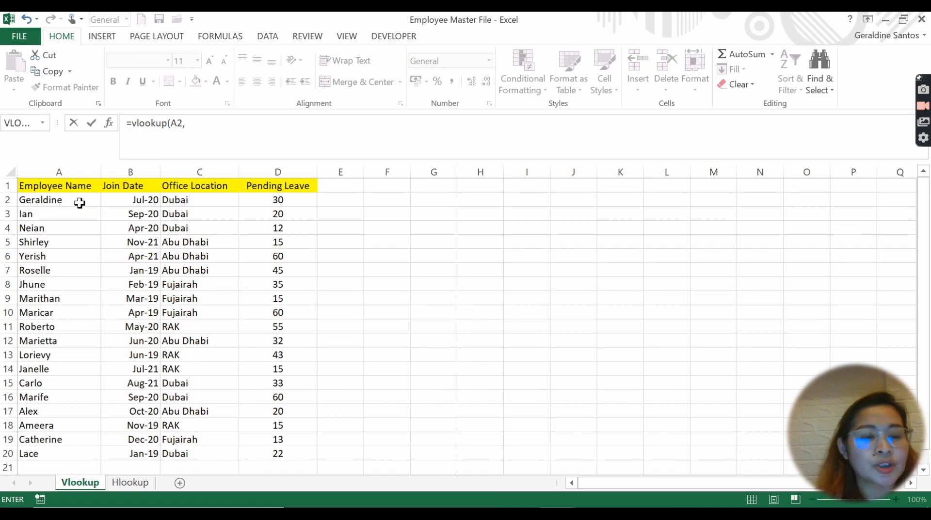
{"action": "left_click", "coordinate": [79, 203]}
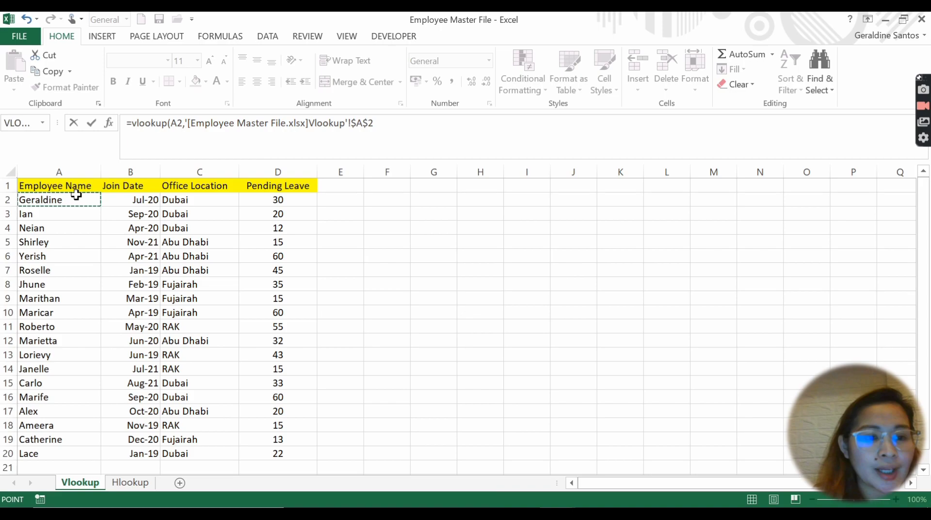
{"action": "key", "text": "shift+Right"}
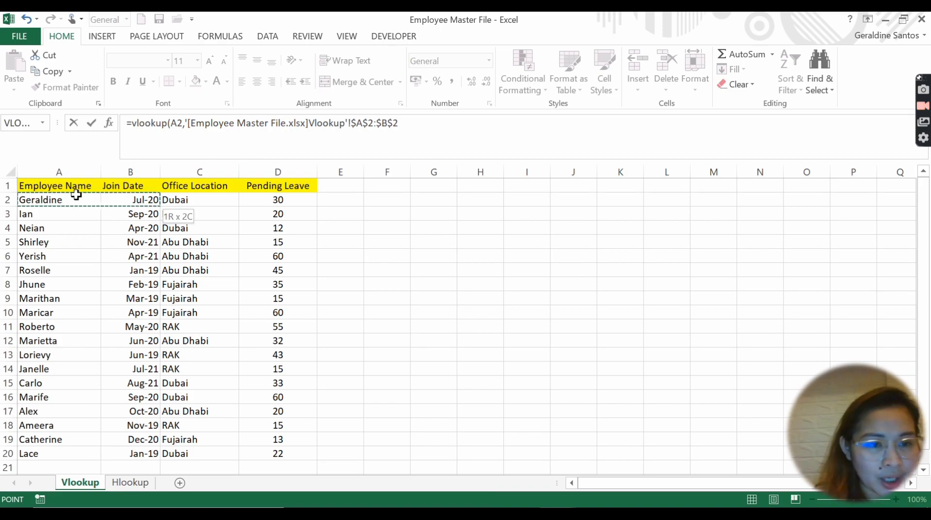
{"action": "key", "text": "shift+Right"}
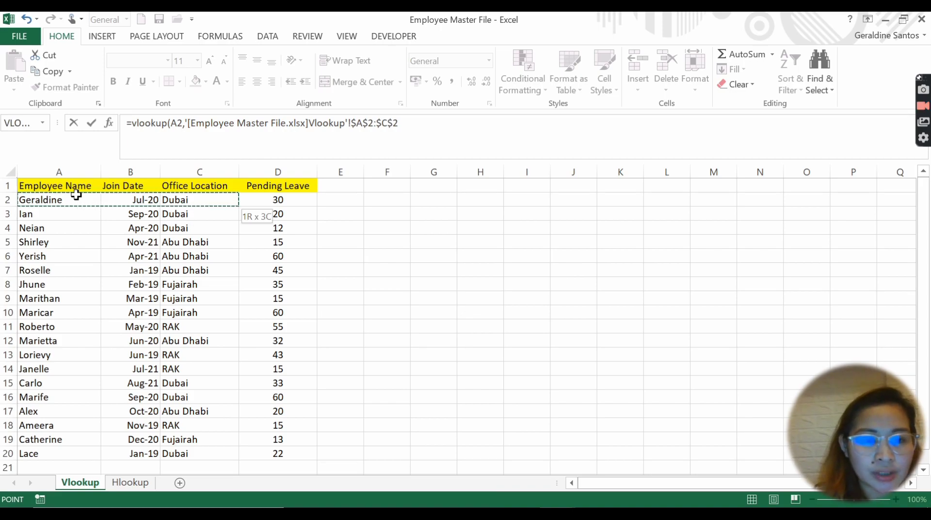
{"action": "key", "text": "shift+Right"}
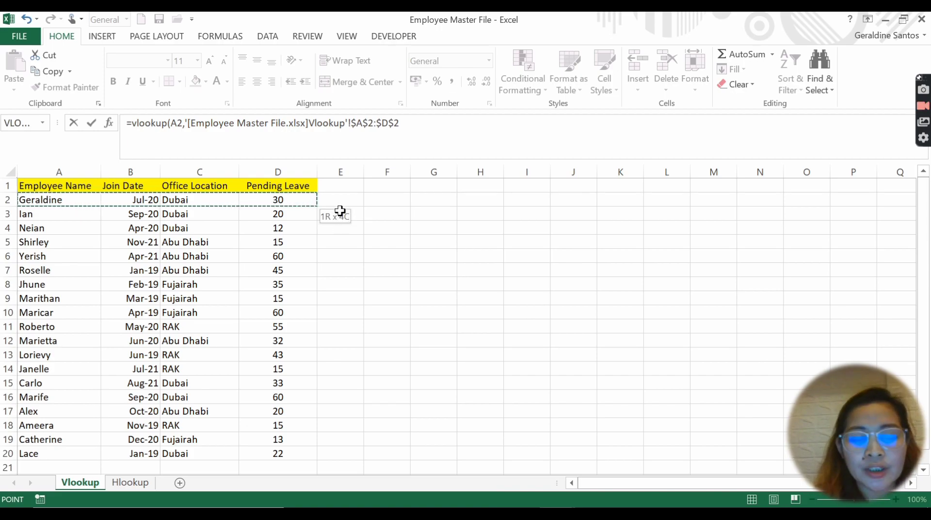
{"action": "key", "text": "shift+Down"}
{"action": "key", "text": "shift+Down"}
{"action": "key", "text": "shift+Down"}
{"action": "key", "text": "shift+Down"}
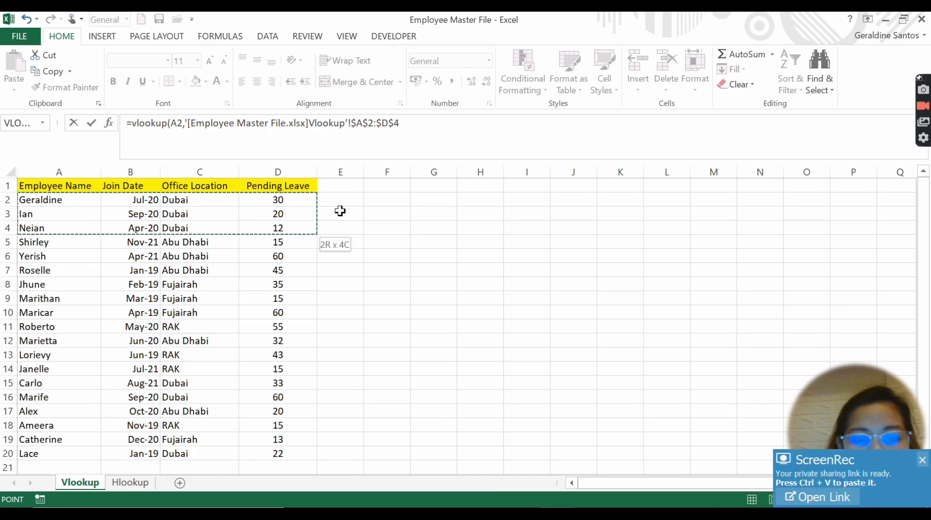
{"action": "key", "text": "shift+Down"}
{"action": "key", "text": "shift+Down"}
{"action": "key", "text": "shift+Down"}
{"action": "key", "text": "shift+Down"}
{"action": "key", "text": "shift+Down"}
{"action": "key", "text": "shift+Down"}
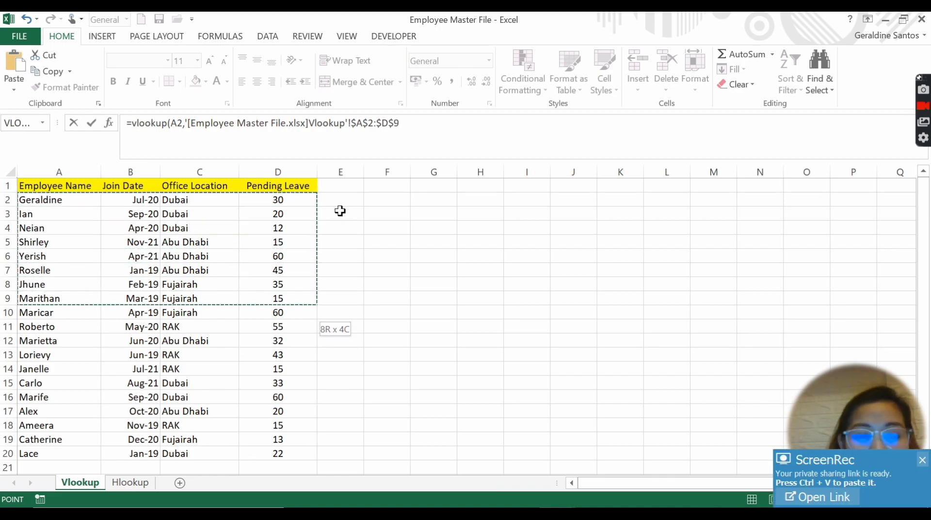
{"action": "key", "text": "shift+Down"}
{"action": "key", "text": "shift+Down"}
{"action": "key", "text": "shift+Down"}
{"action": "key", "text": "shift+Down"}
{"action": "key", "text": "shift+Down"}
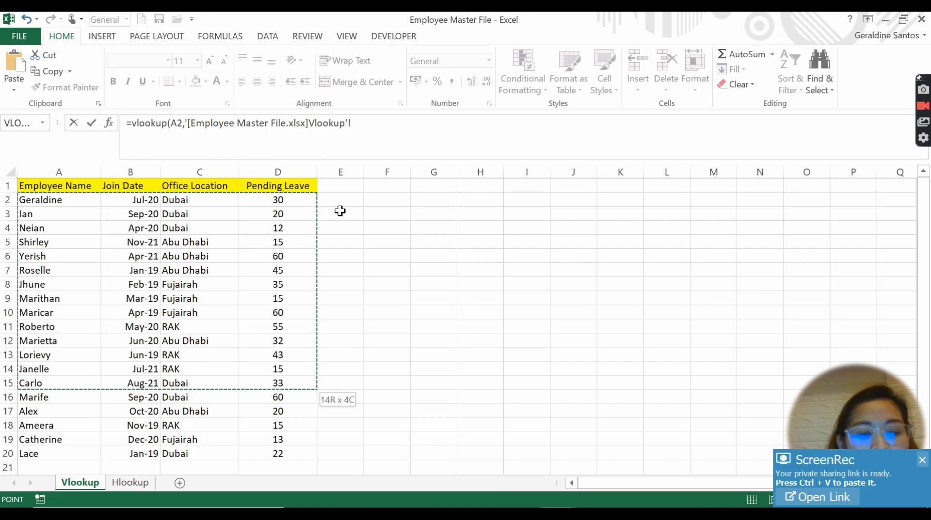
{"action": "key", "text": "shift+Down"}
{"action": "key", "text": "shift+Down"}
{"action": "key", "text": "shift+Down"}
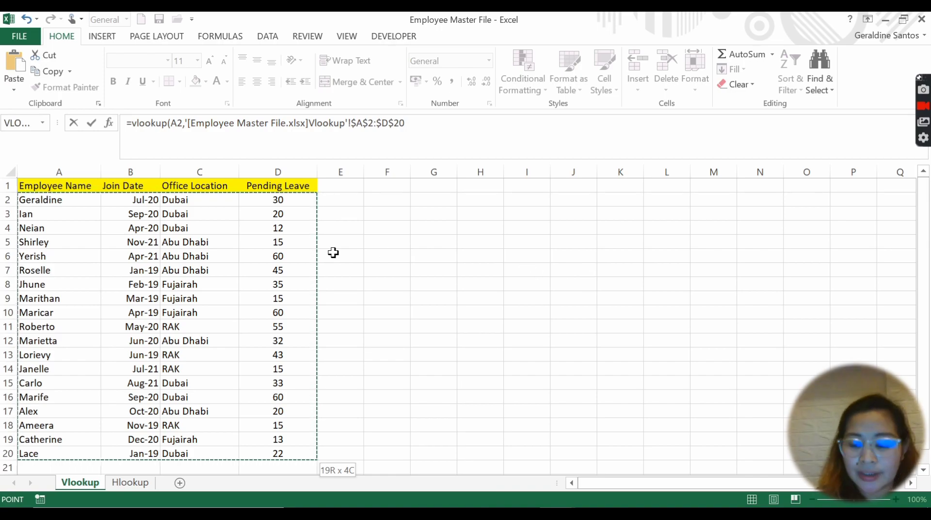
Step: Complete the VLOOKUP formula with column index 4 and exact match 0, and enter it
{"action": "type", "text": ","}
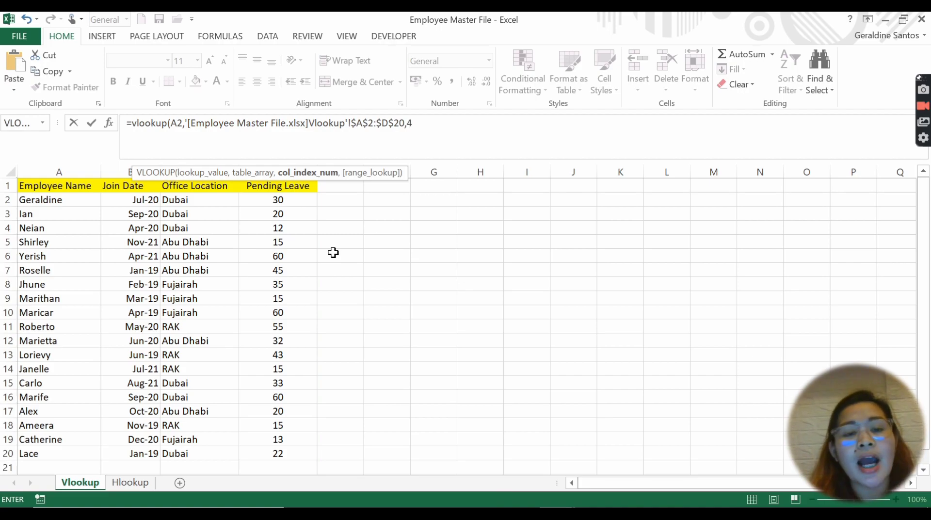
{"action": "type", "text": "4,0"}
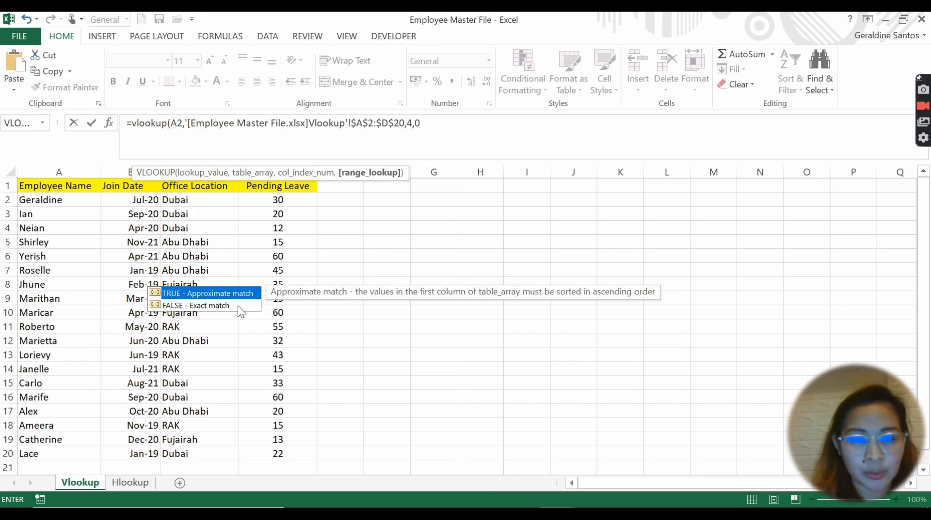
{"action": "type", "text": ")"}
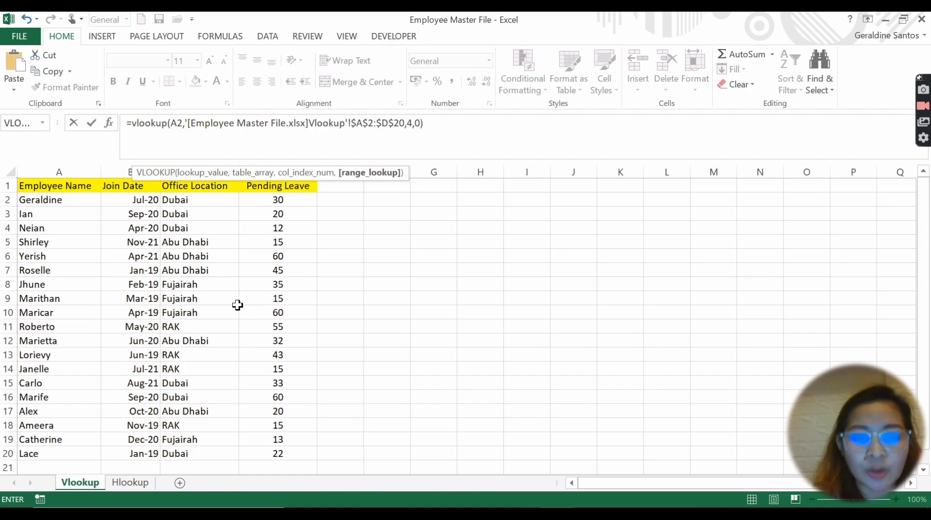
{"action": "key", "text": "Return"}
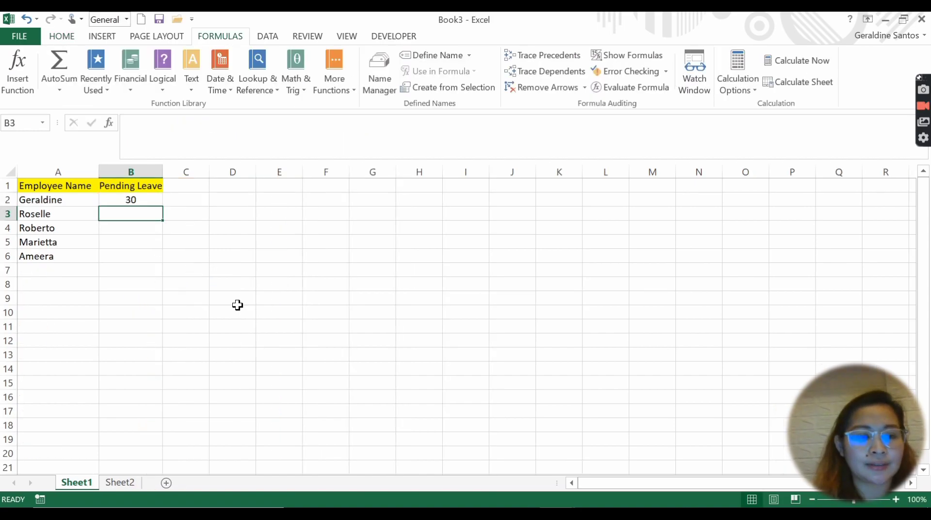
Step: Check B2 in Book3 against Employee Master File and fill its VLOOKUP formula down through B6
{"action": "left_click", "coordinate": [149, 196]}
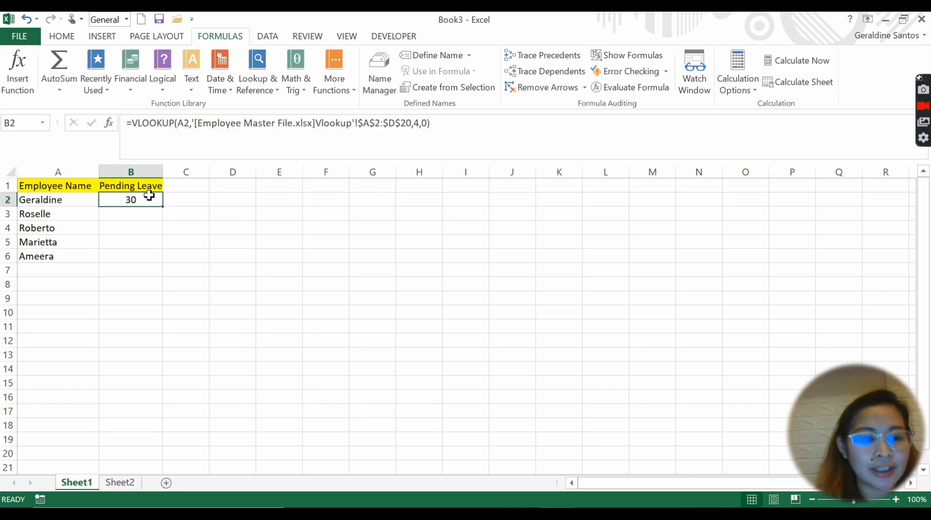
{"action": "key", "text": "alt+Tab"}
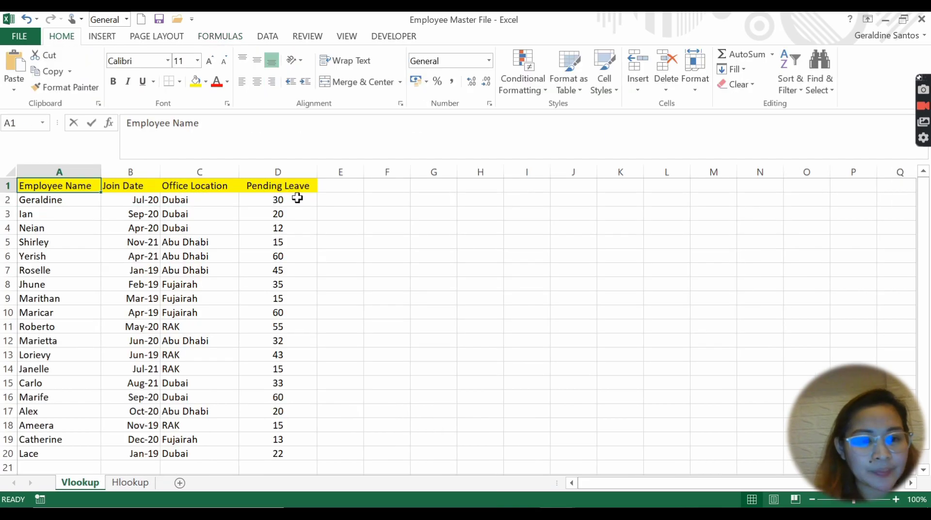
{"action": "key", "text": "alt+Tab"}
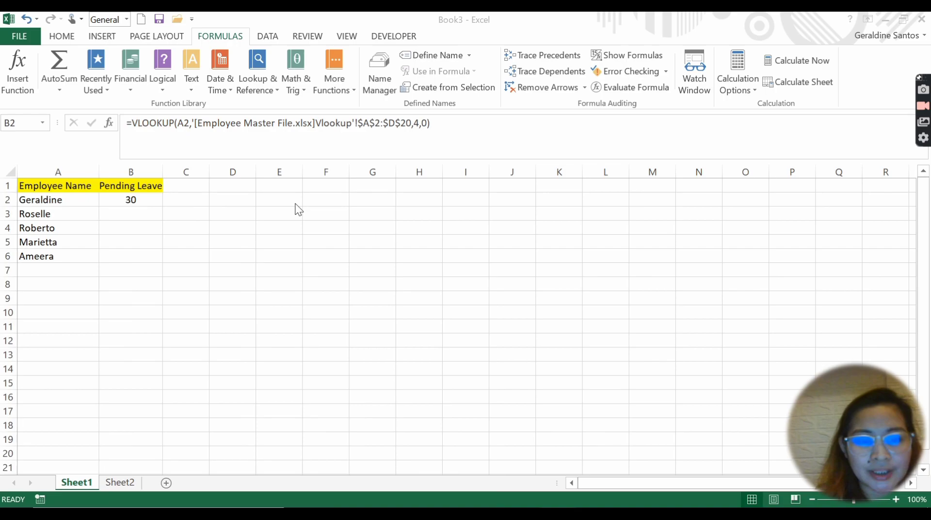
{"action": "left_click_drag", "start_coordinate": [163, 207], "coordinate": [154, 258]}
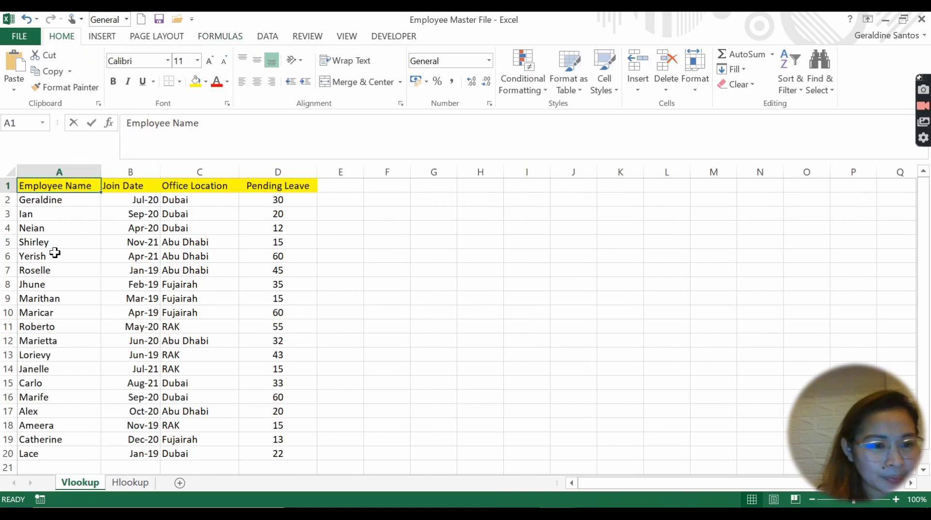
Step: Compare the looked-up pending leave values in Book3 with rows 7, 11 and 18 of Employee Master File
{"action": "left_click_drag", "start_coordinate": [57, 269], "coordinate": [289, 273]}
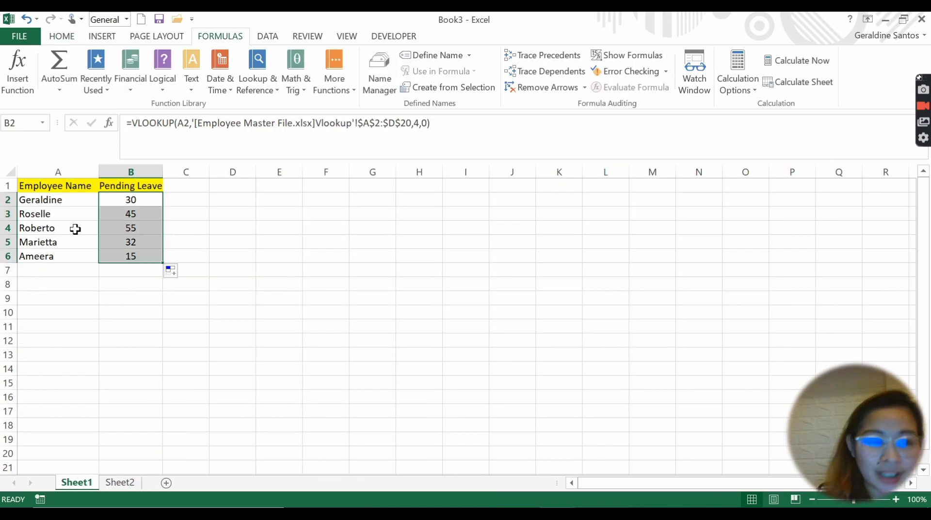
{"action": "left_click", "coordinate": [58, 240]}
{"action": "left_click", "coordinate": [136, 231]}
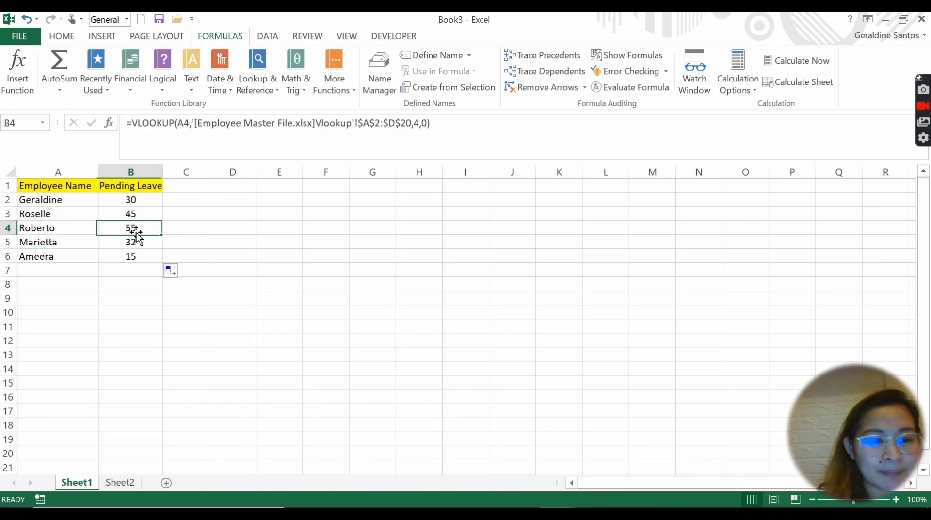
{"action": "key", "text": "alt+Tab"}
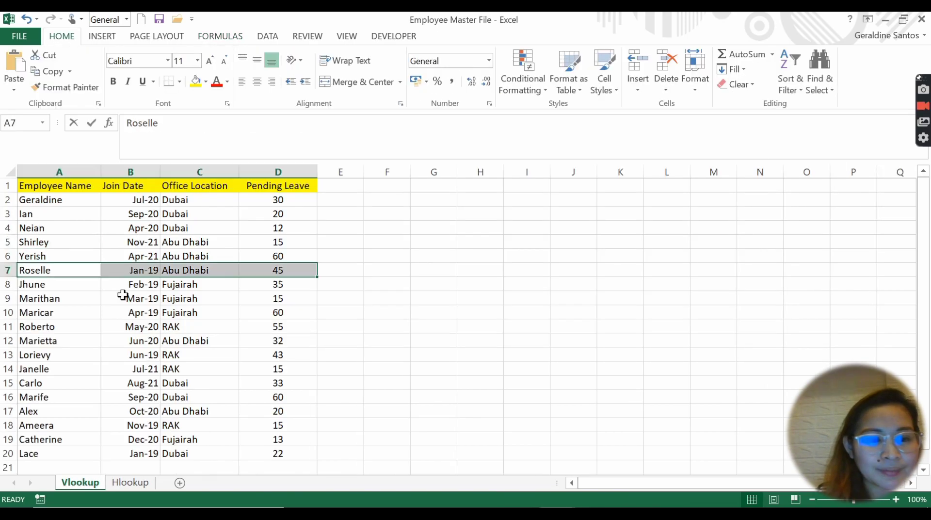
{"action": "left_click_drag", "start_coordinate": [36, 330], "coordinate": [275, 328]}
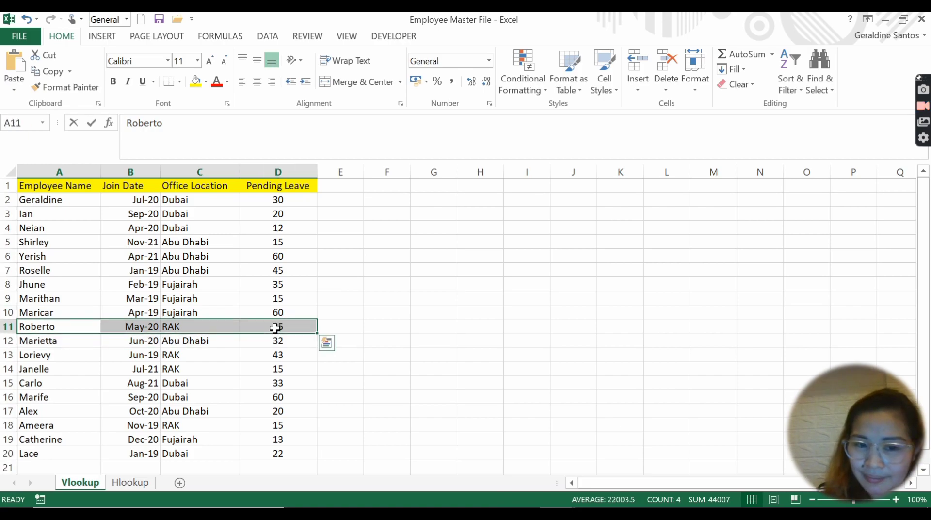
{"action": "key", "text": "alt+Tab"}
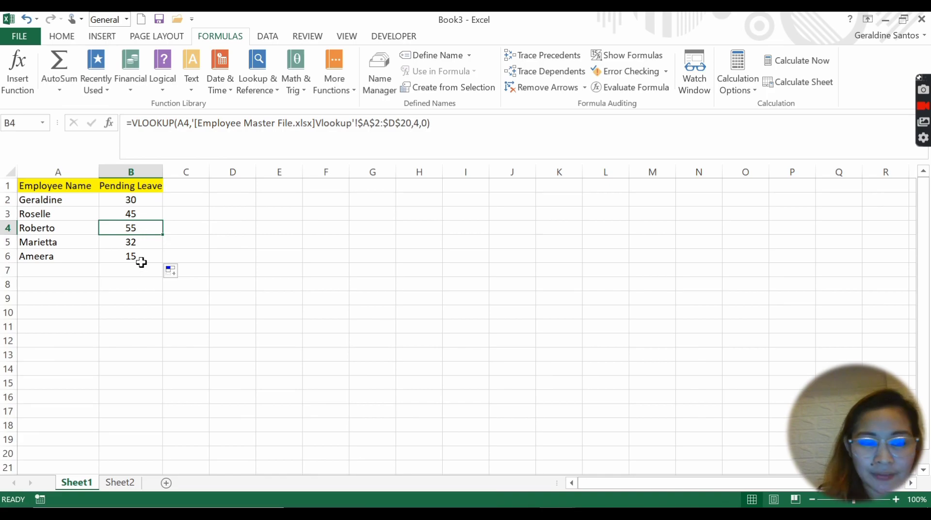
{"action": "key", "text": "alt+Tab"}
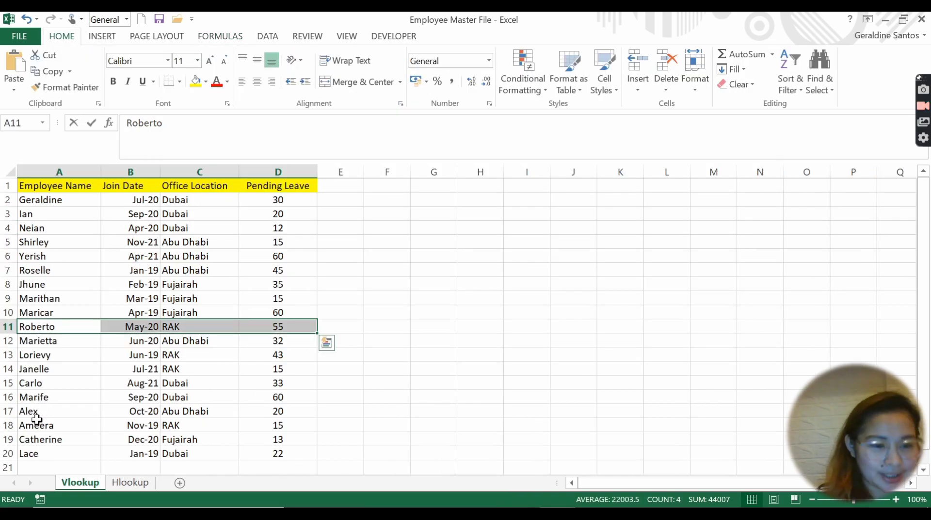
{"action": "left_click", "coordinate": [35, 424]}
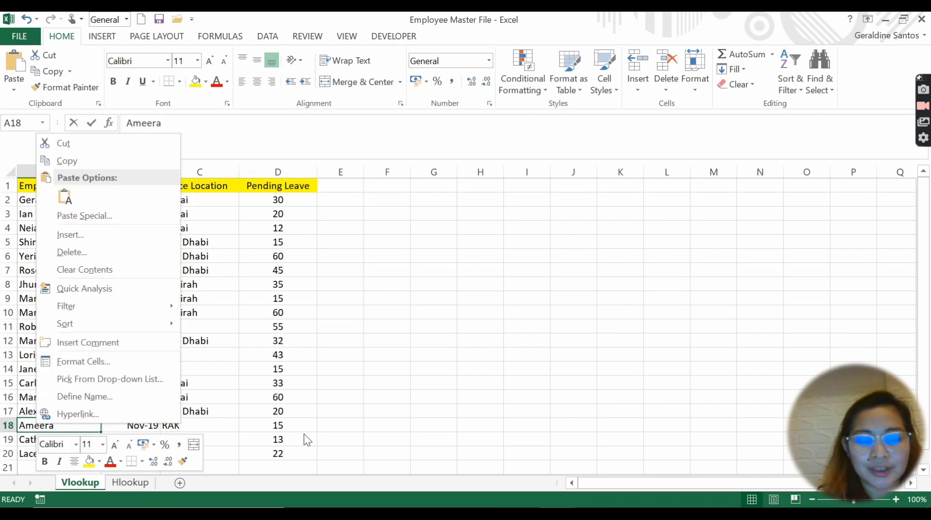
{"action": "left_click", "coordinate": [313, 436]}
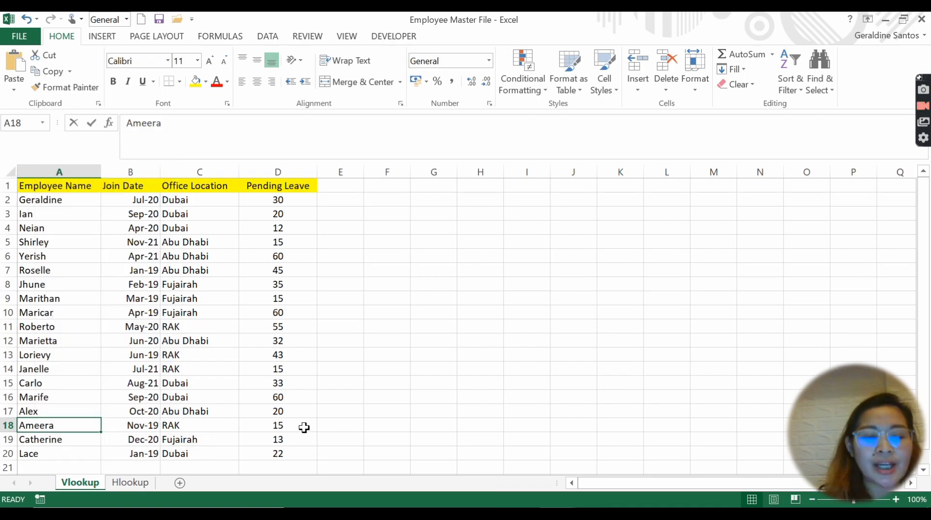
{"action": "left_click", "coordinate": [304, 427]}
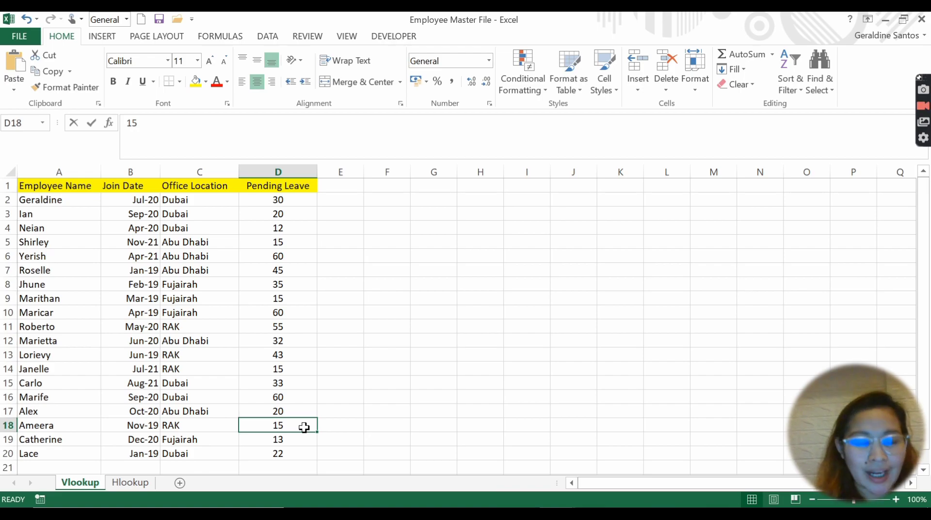
{"action": "key", "text": "alt+Tab"}
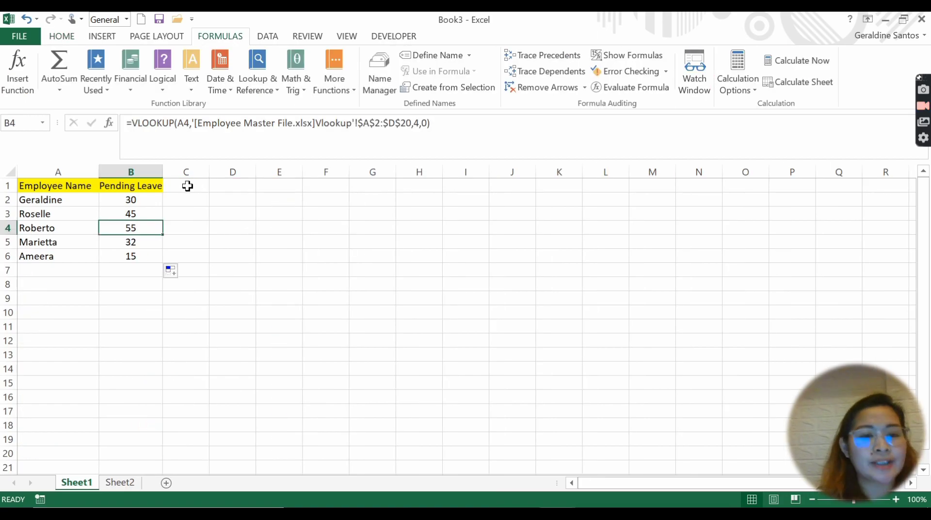
Step: Copy the Office Location header from C1 of Employee Master File into C1 of Book3's Sheet1
{"action": "left_click", "coordinate": [187, 186]}
{"action": "key", "text": "alt+Tab"}
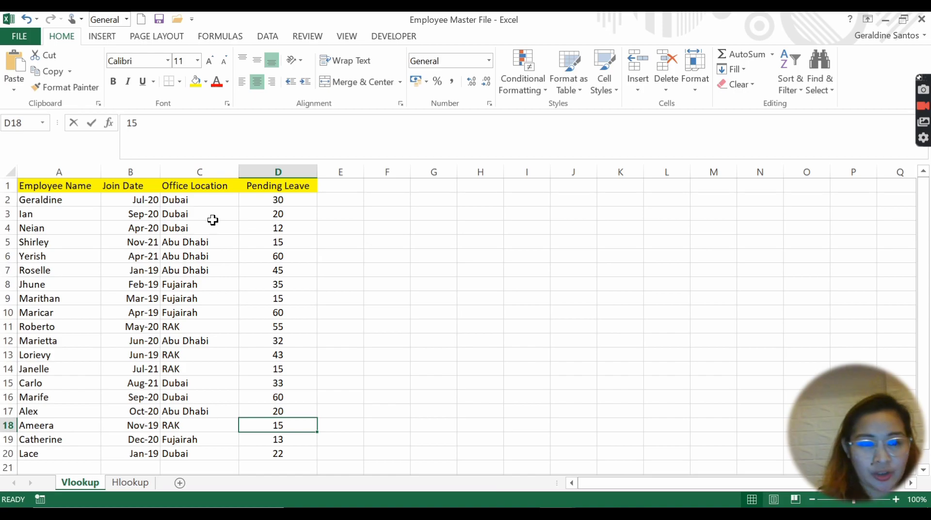
{"action": "key", "text": "alt+Tab"}
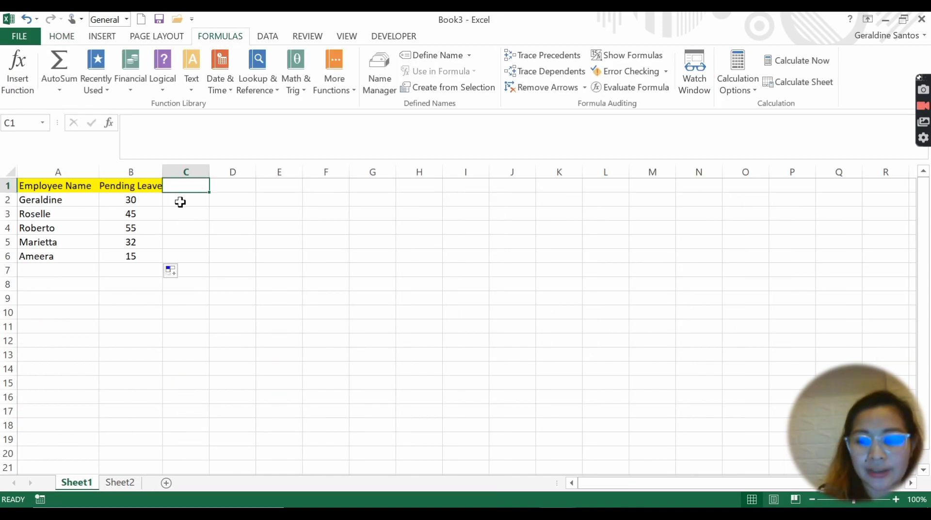
{"action": "key", "text": "alt+Tab"}
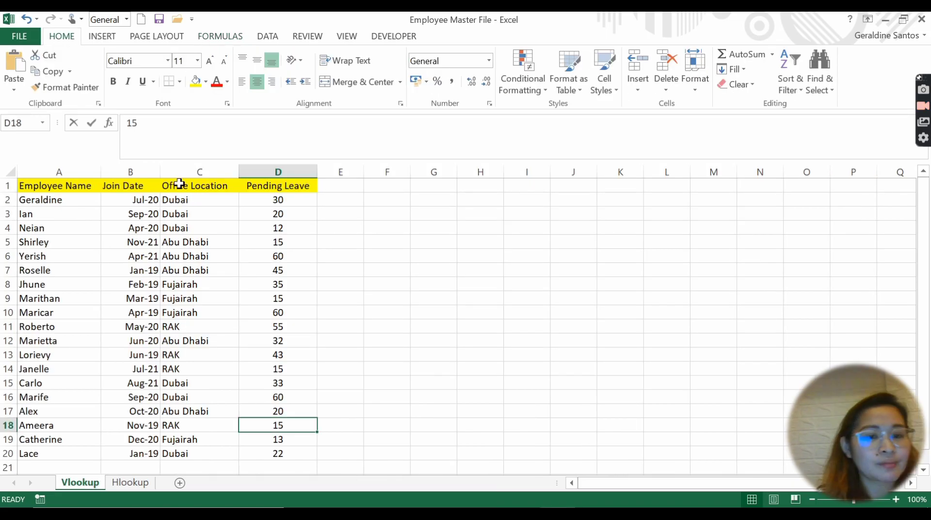
{"action": "left_click", "coordinate": [180, 184]}
{"action": "key", "text": "ctrl+c"}
{"action": "key", "text": "alt+Tab"}
{"action": "left_click", "coordinate": [202, 185]}
{"action": "key", "text": "ctrl+v"}
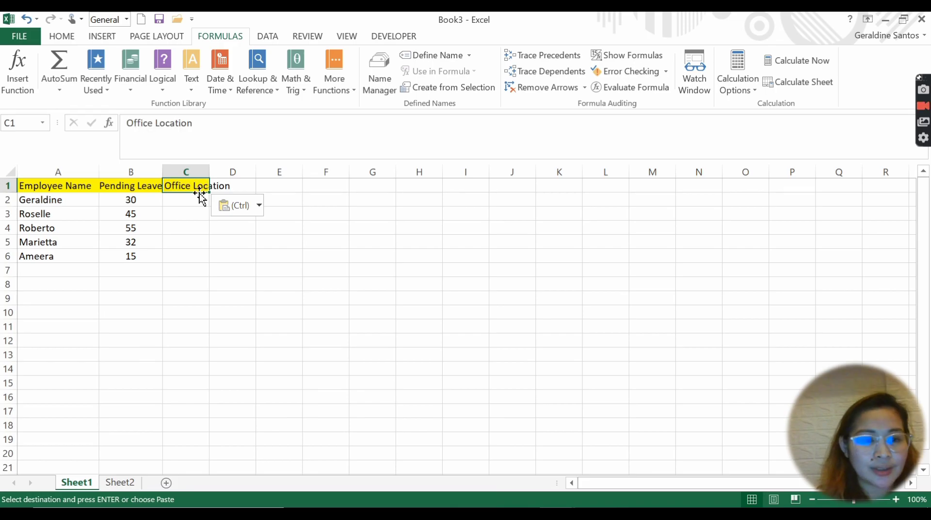
Step: Start a VLOOKUP formula in C2 of Book3's Sheet1 with A2 as the lookup value
{"action": "left_click", "coordinate": [189, 200]}
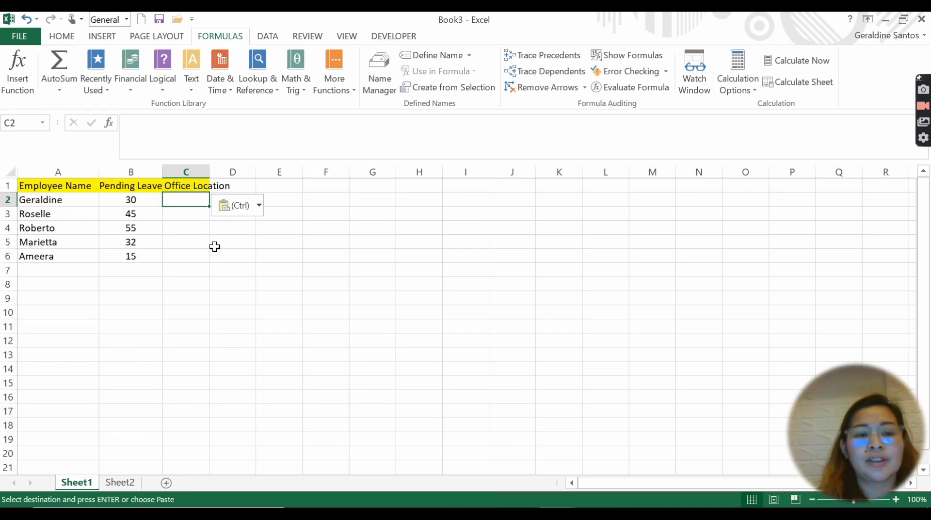
{"action": "key", "text": "Escape"}
{"action": "key", "text": "Escape"}
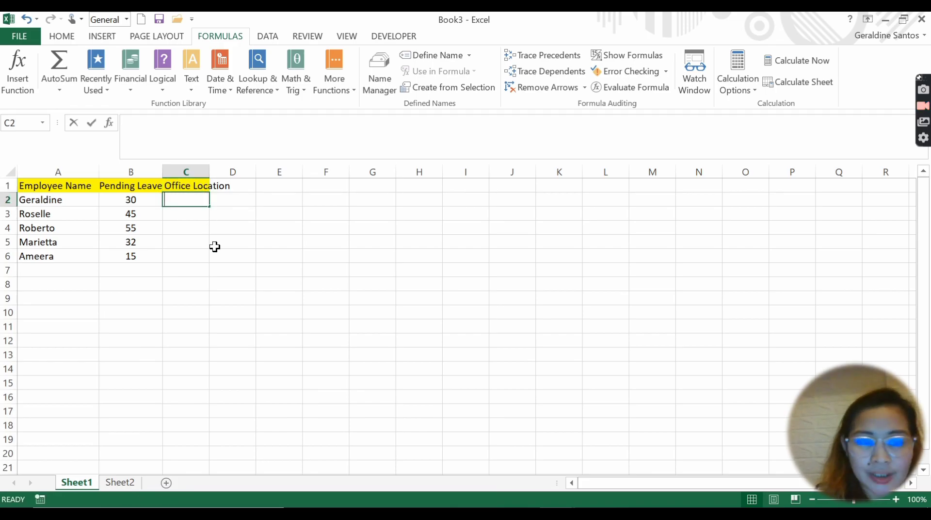
{"action": "type", "text": "=vlook"}
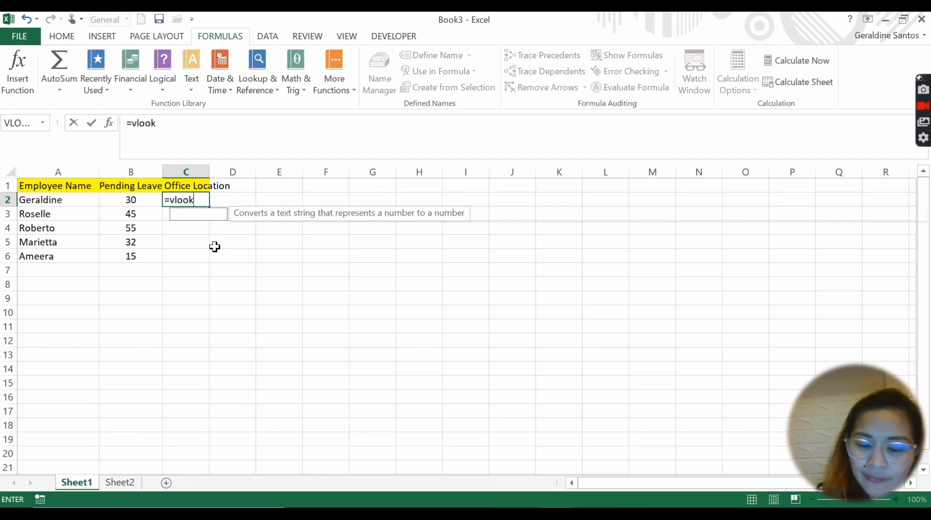
{"action": "type", "text": "up("}
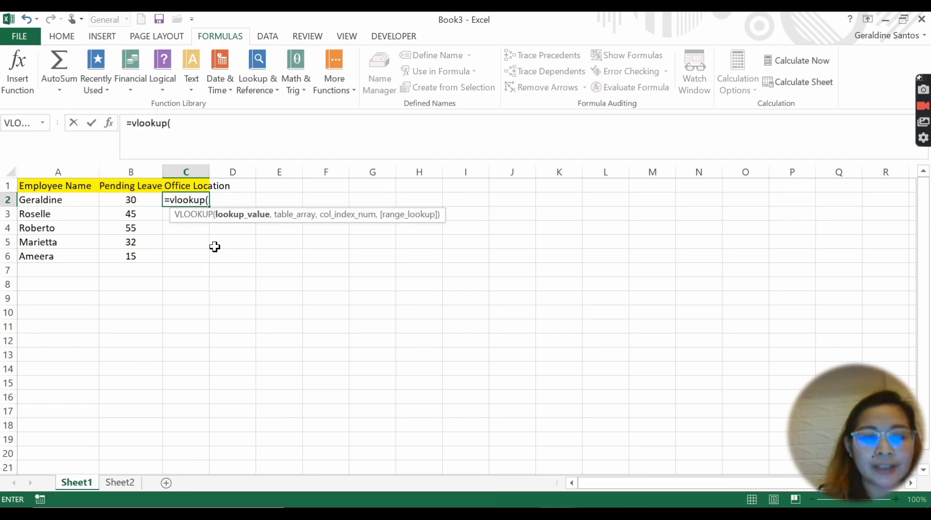
{"action": "left_click", "coordinate": [84, 199]}
{"action": "type", "text": ","}
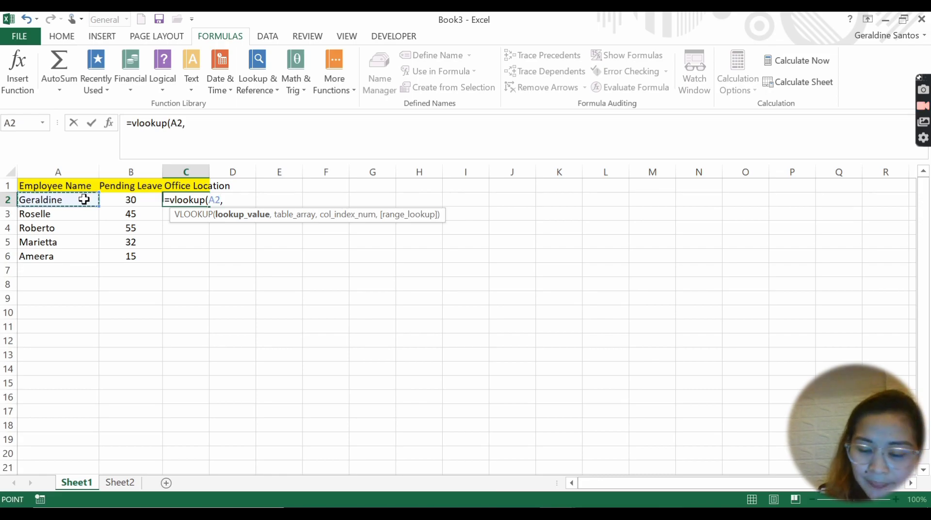
Step: Set the formula's table array to A2:C20 on the Vlookup sheet of Employee Master File
{"action": "key", "text": "alt+Tab"}
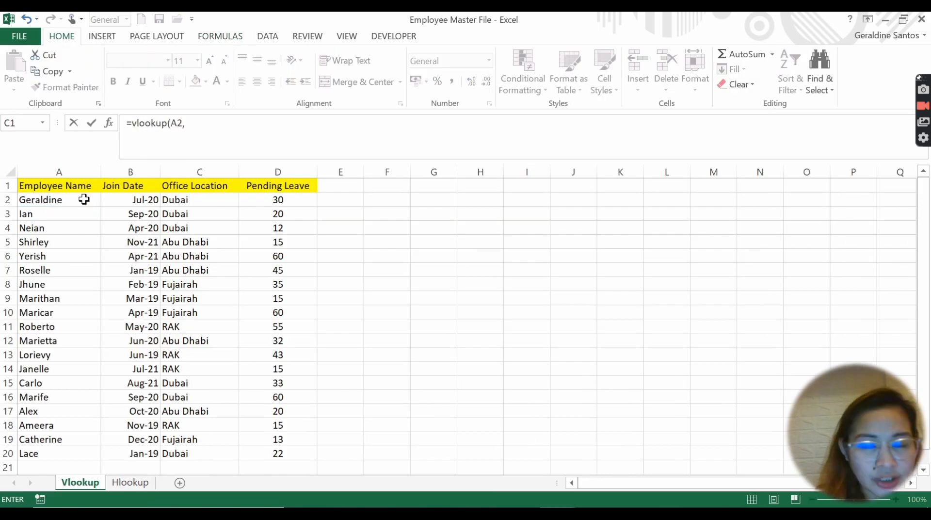
{"action": "left_click", "coordinate": [83, 199]}
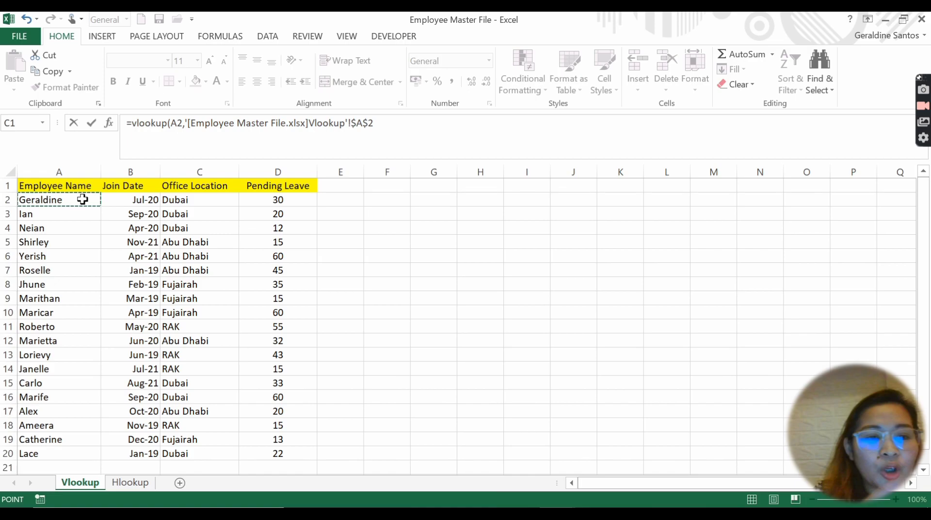
{"action": "key", "text": "shift+Right"}
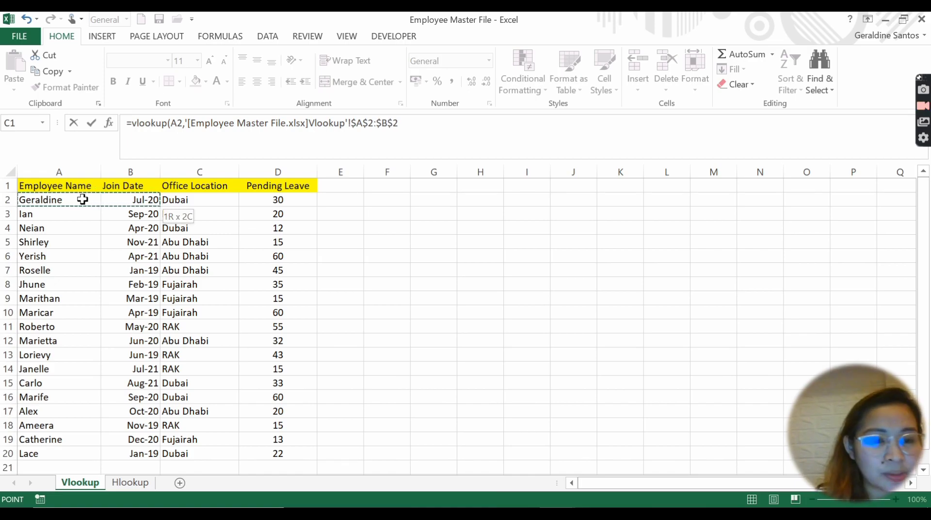
{"action": "key", "text": "shift+Right"}
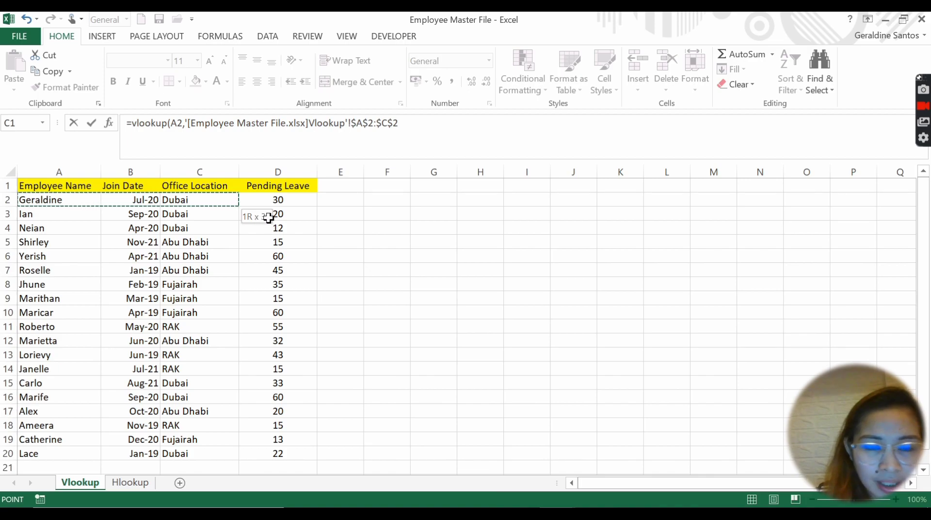
{"action": "key", "text": "ctrl+shift+Down"}
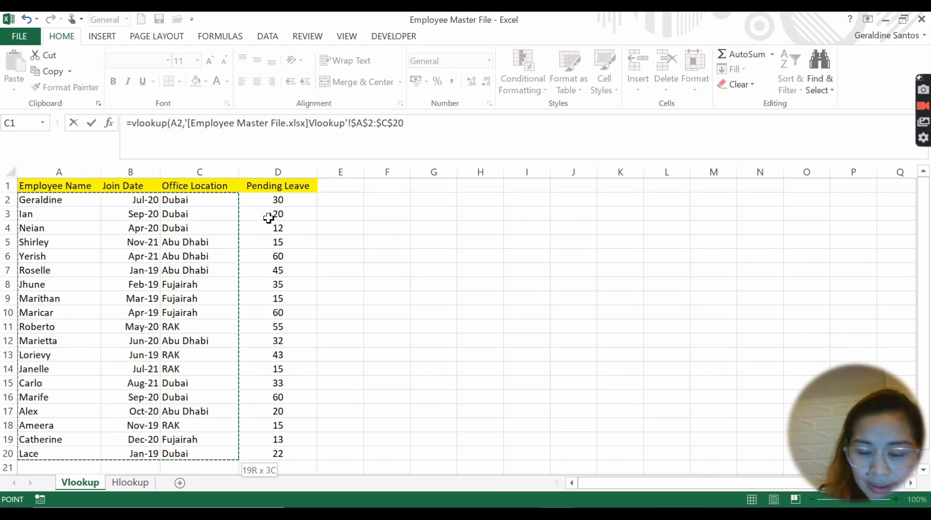
{"action": "type", "text": ","}
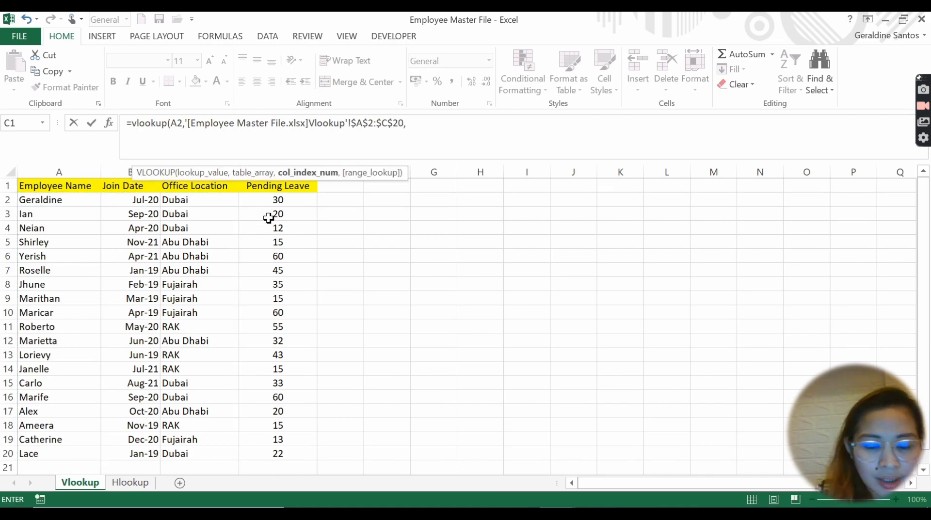
Step: Complete the formula with column index 3 and exact match 0, and fill it from C2 down through C6
{"action": "type", "text": "3,"}
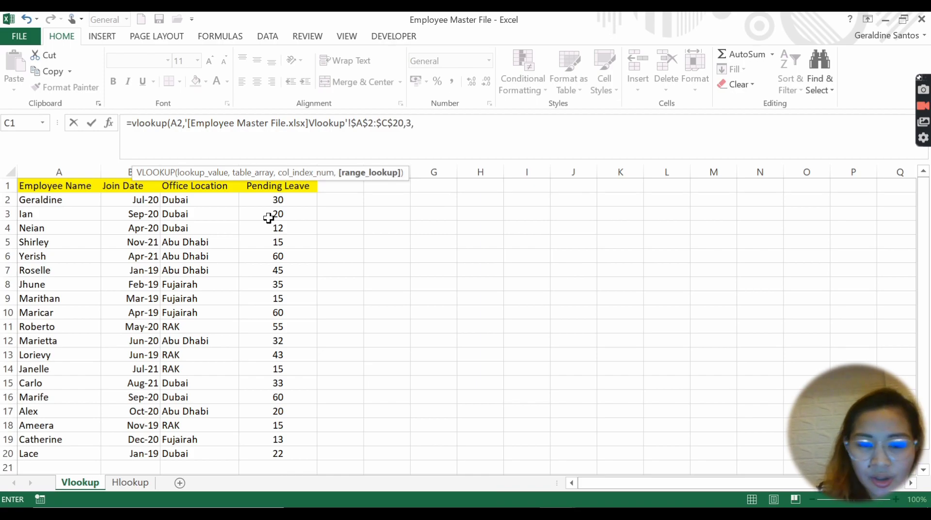
{"action": "type", "text": "0"}
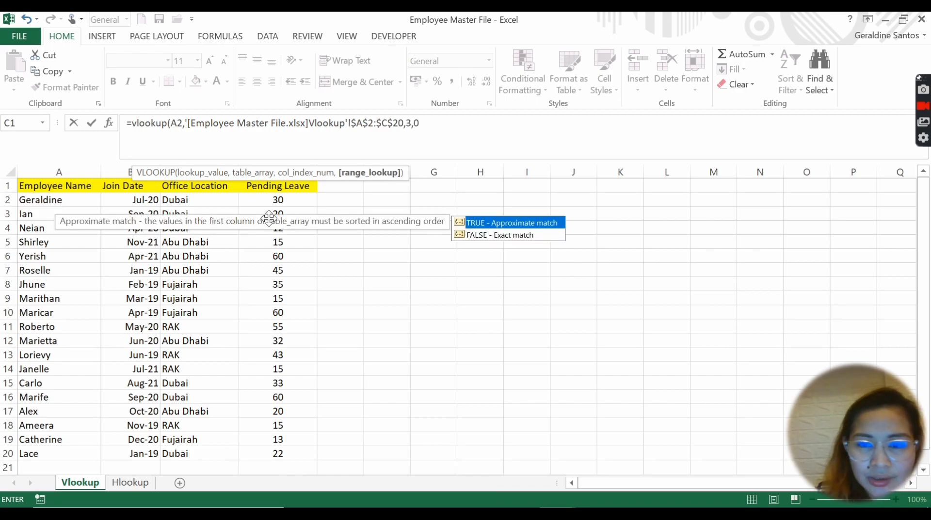
{"action": "type", "text": ")"}
{"action": "key", "text": "Return"}
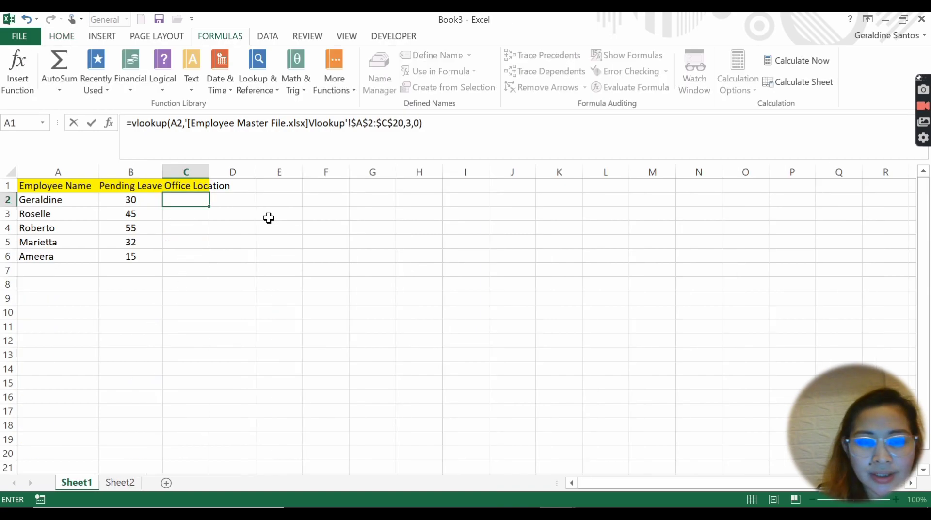
{"action": "left_click", "coordinate": [197, 195]}
{"action": "left_click_drag", "start_coordinate": [210, 207], "coordinate": [202, 261]}
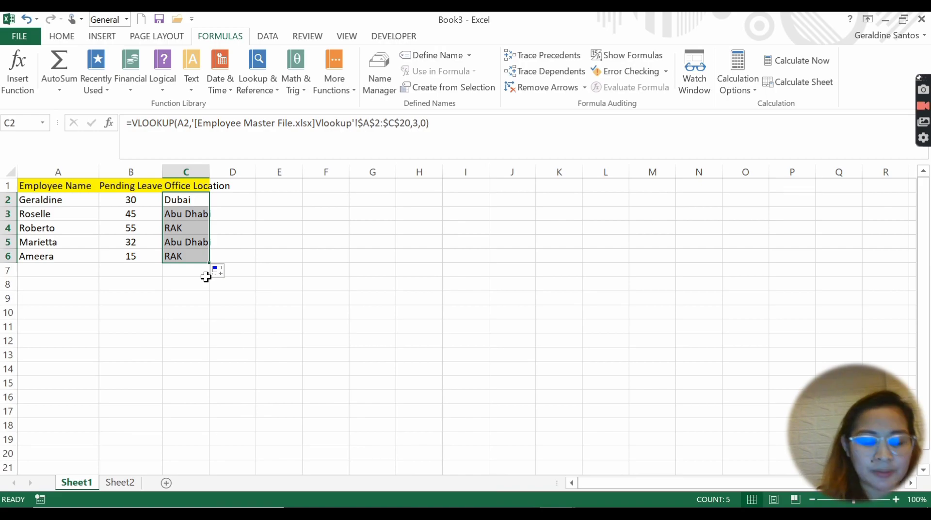
{"action": "left_click", "coordinate": [205, 276]}
Step: Copy the two employee names in A9:A10 of Employee Master File into Book3 starting at A7
{"action": "key", "text": "ctrl+Tab"}
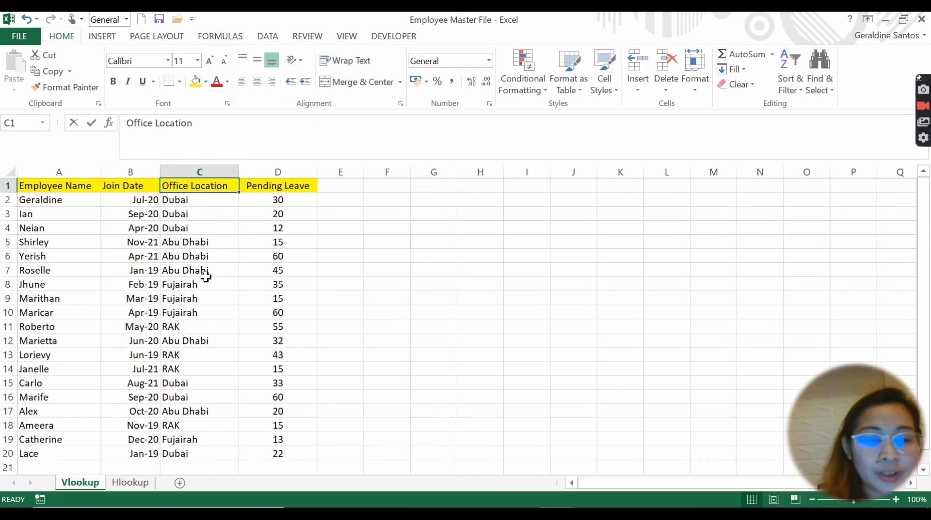
{"action": "left_click", "coordinate": [58, 295]}
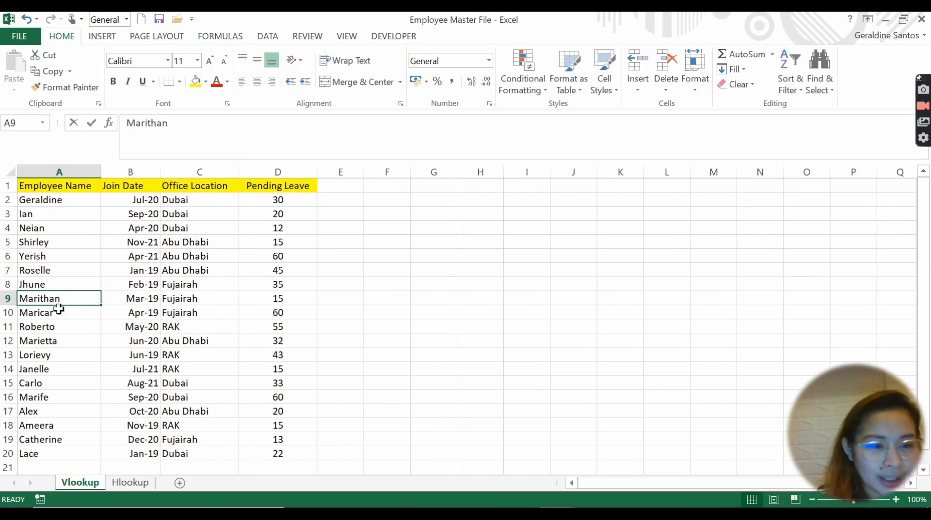
{"action": "left_click", "coordinate": [59, 309]}
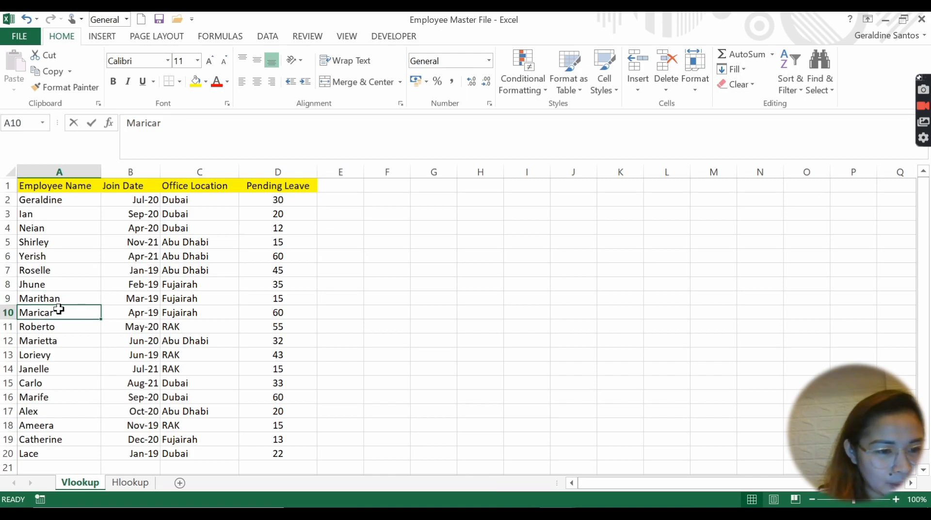
{"action": "key", "text": "Up"}
{"action": "left_click", "coordinate": [59, 309], "text": "shift"}
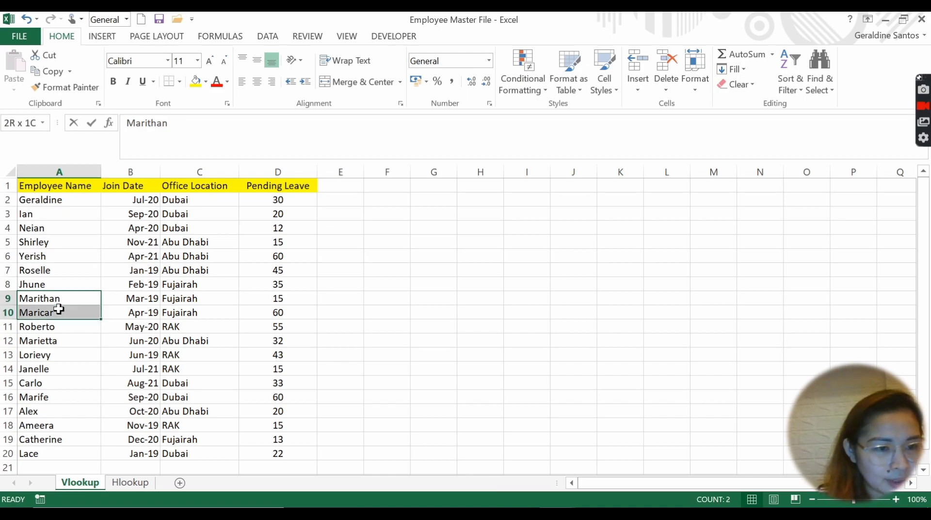
{"action": "key", "text": "ctrl+c"}
{"action": "key", "text": "alt+Tab"}
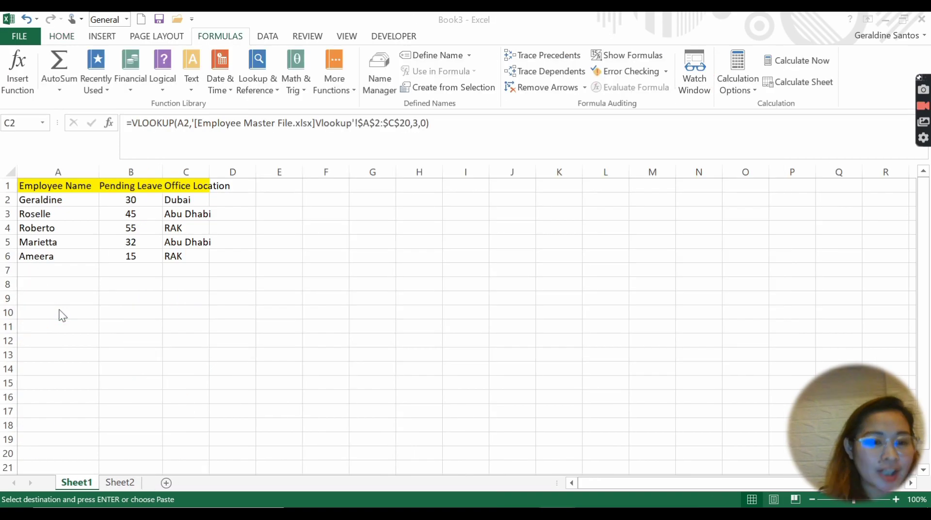
{"action": "left_click", "coordinate": [37, 271]}
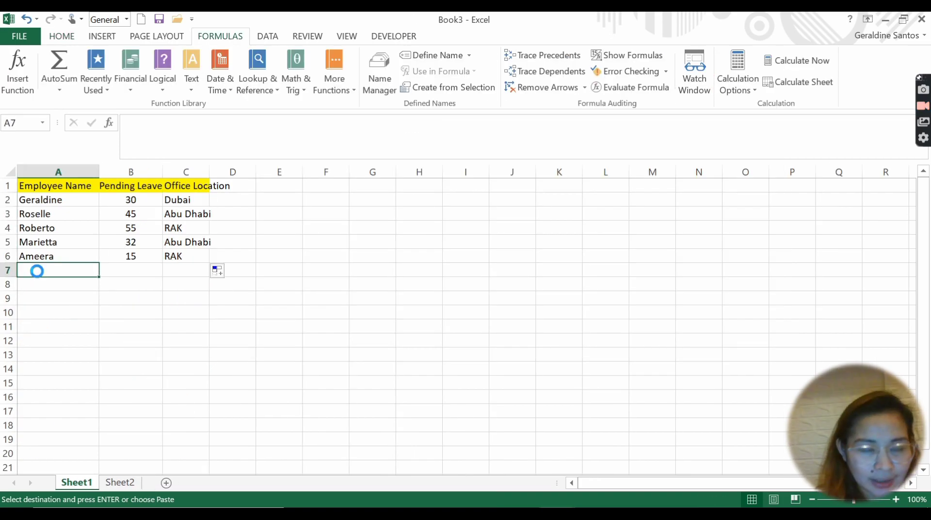
{"action": "key", "text": "ctrl+v"}
Step: Fill the B6:C6 lookup formulas down through row 8 and widen column C to fit the Office Location header
{"action": "left_click_drag", "start_coordinate": [158, 256], "coordinate": [203, 290]}
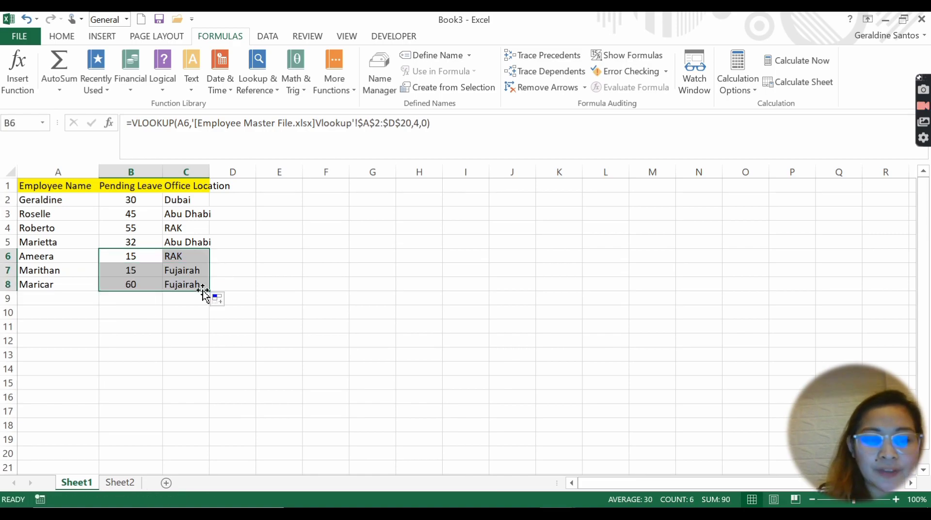
{"action": "left_click", "coordinate": [297, 298]}
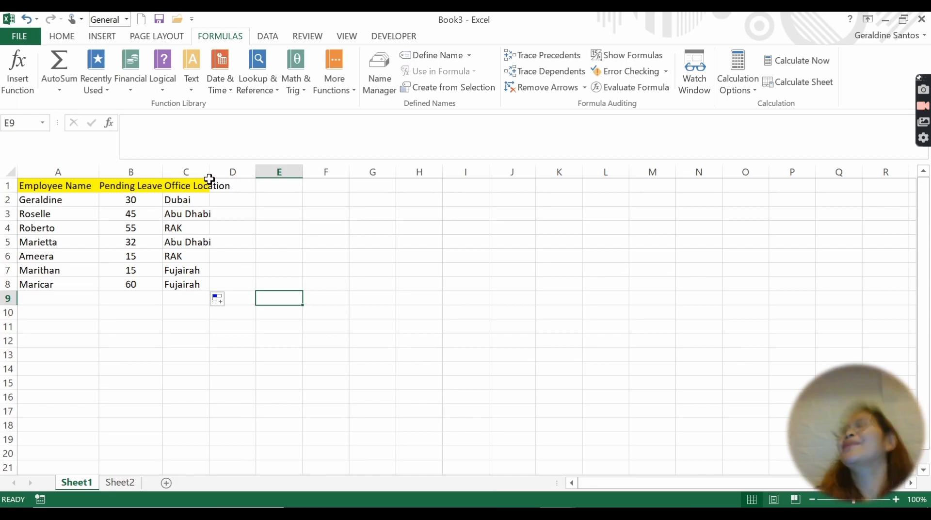
{"action": "left_click_drag", "start_coordinate": [209, 177], "coordinate": [268, 188]}
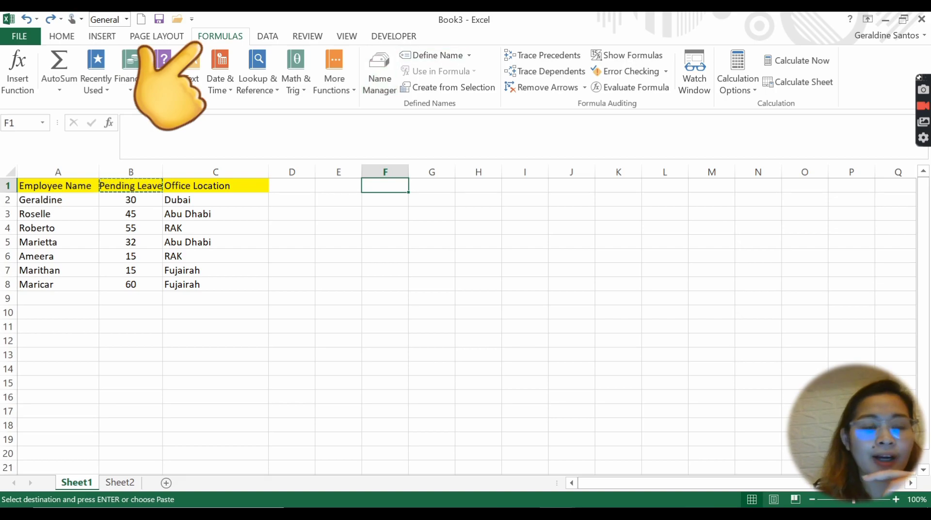
Step: Copy the Pending Leave header from B1 into F1 and widen column F to fit it
{"action": "left_click", "coordinate": [172, 37]}
{"action": "left_click", "coordinate": [223, 39]}
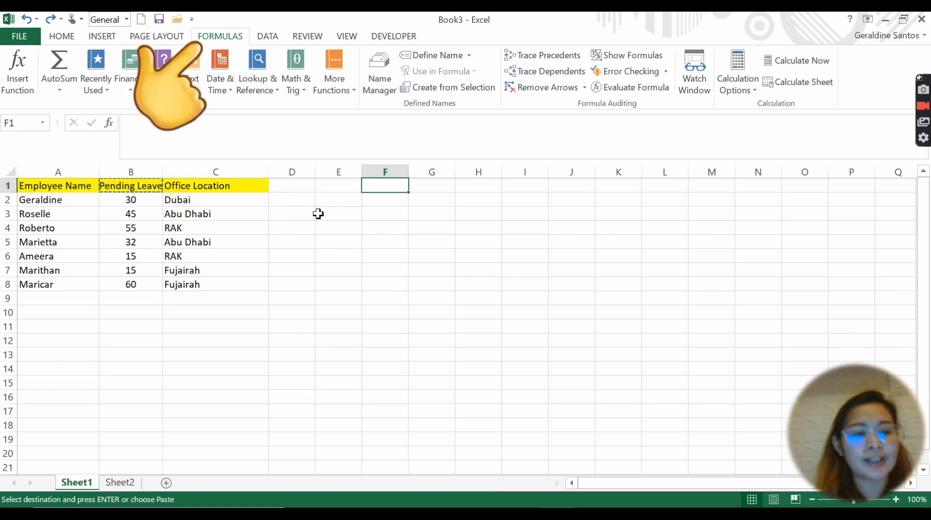
{"action": "key", "text": "ctrl+v"}
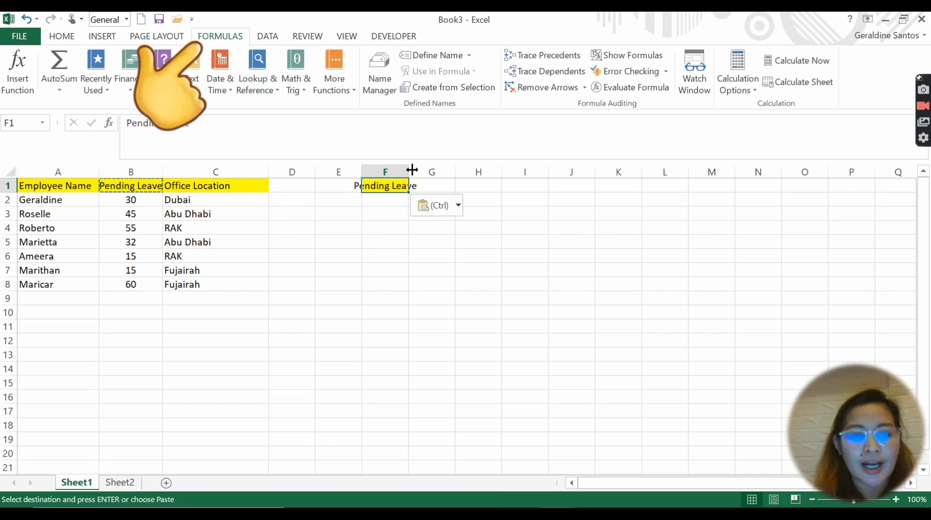
{"action": "left_click_drag", "start_coordinate": [408, 171], "coordinate": [454, 172]}
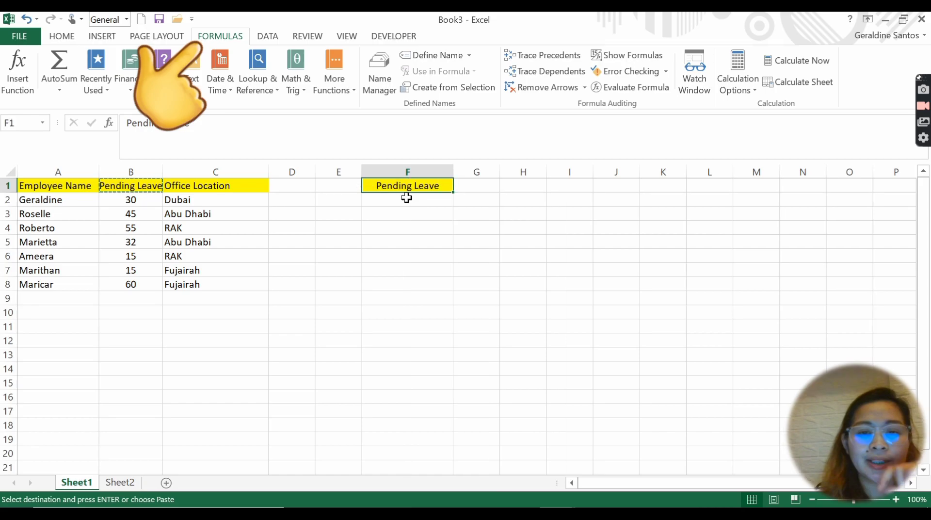
Step: Insert the VLOOKUP function in F2 from the Lookup & Reference functions and set its Lookup_value to A2
{"action": "left_click", "coordinate": [406, 198]}
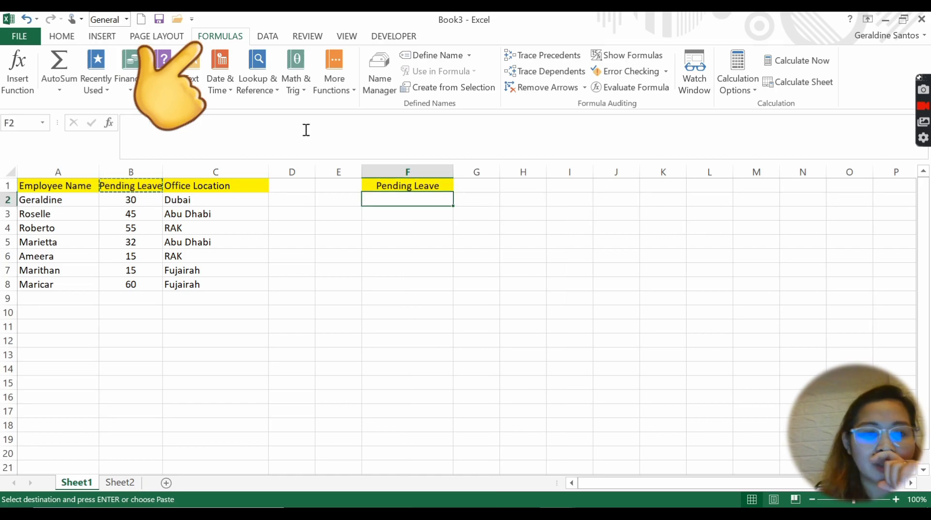
{"action": "left_click", "coordinate": [255, 82]}
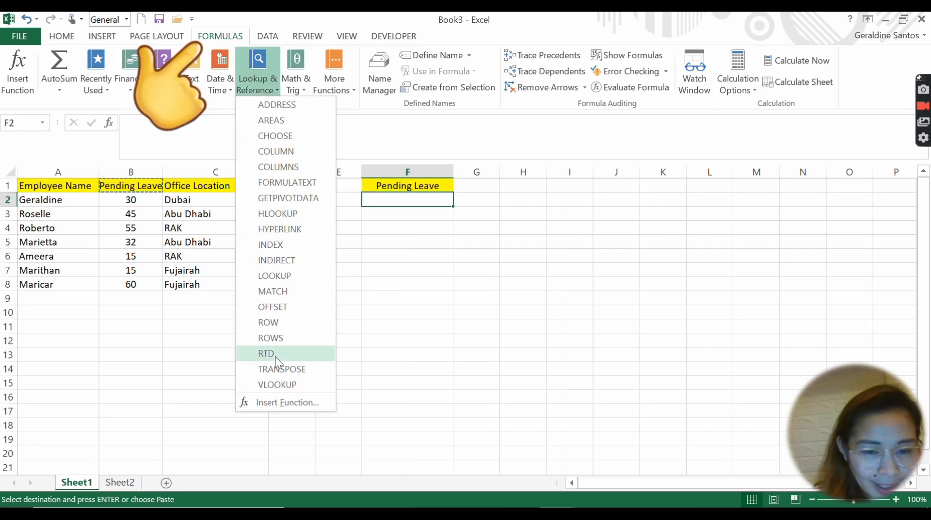
{"action": "left_click", "coordinate": [273, 383]}
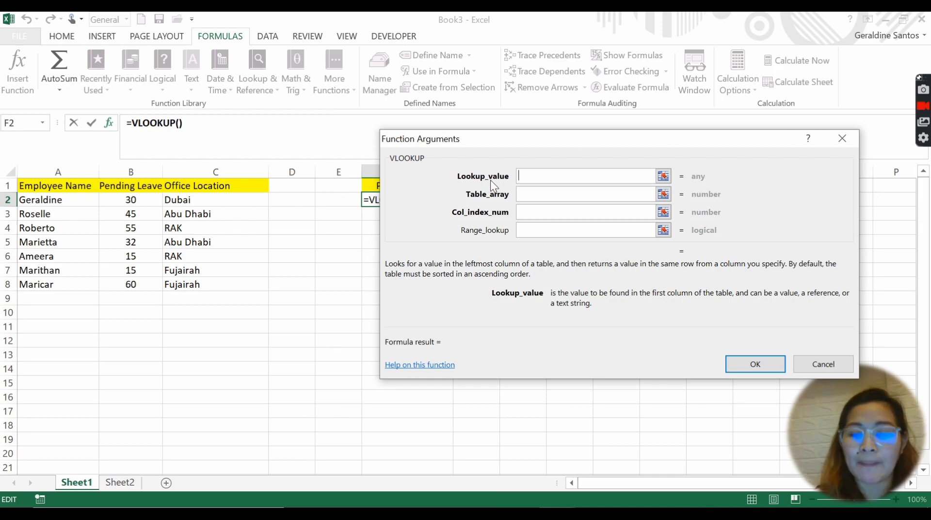
{"action": "left_click", "coordinate": [82, 199]}
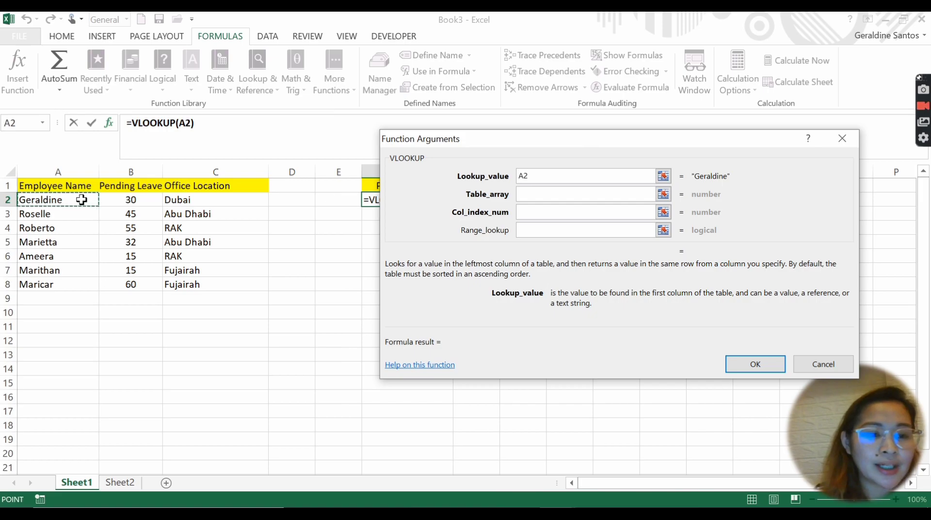
Step: Set the function's Table_array to A2:D20 on the Vlookup sheet of Employee Master File
{"action": "left_click", "coordinate": [523, 199]}
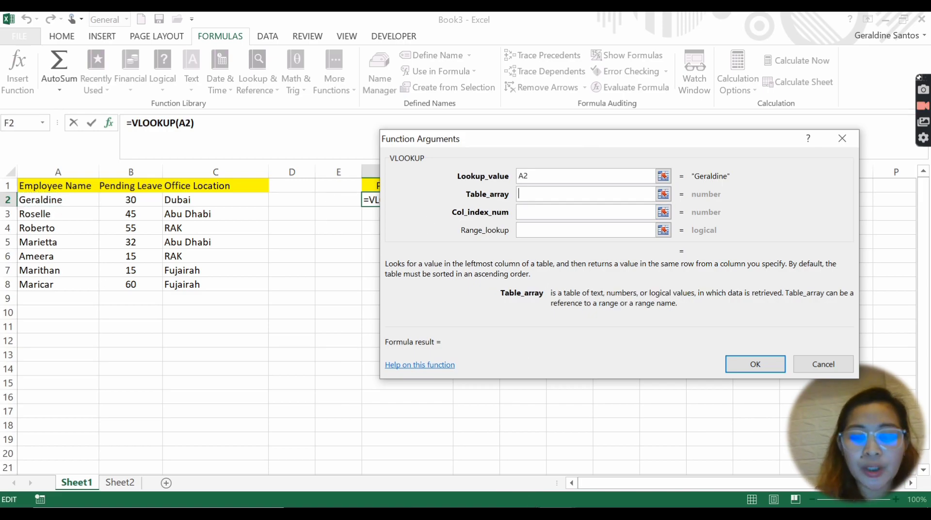
{"action": "mouse_move", "coordinate": [557, 475]}
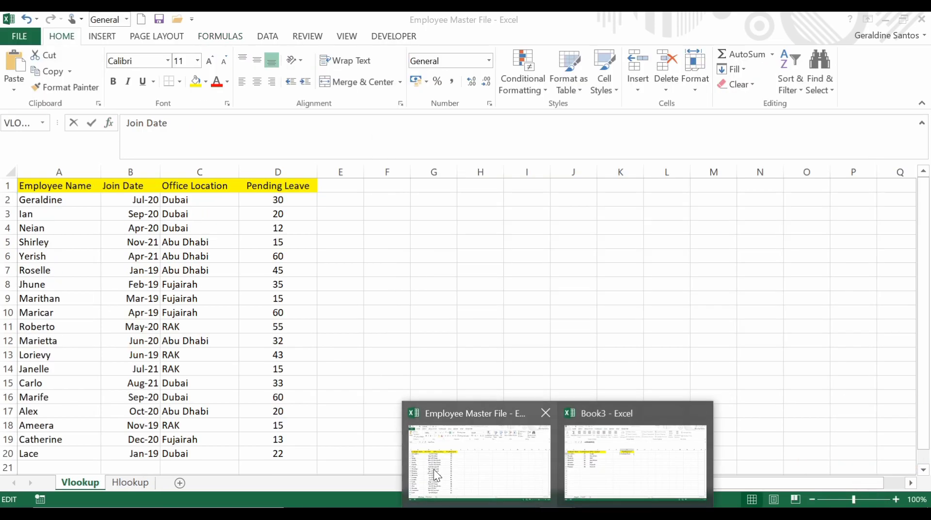
{"action": "left_click", "coordinate": [433, 470]}
{"action": "left_click", "coordinate": [54, 199]}
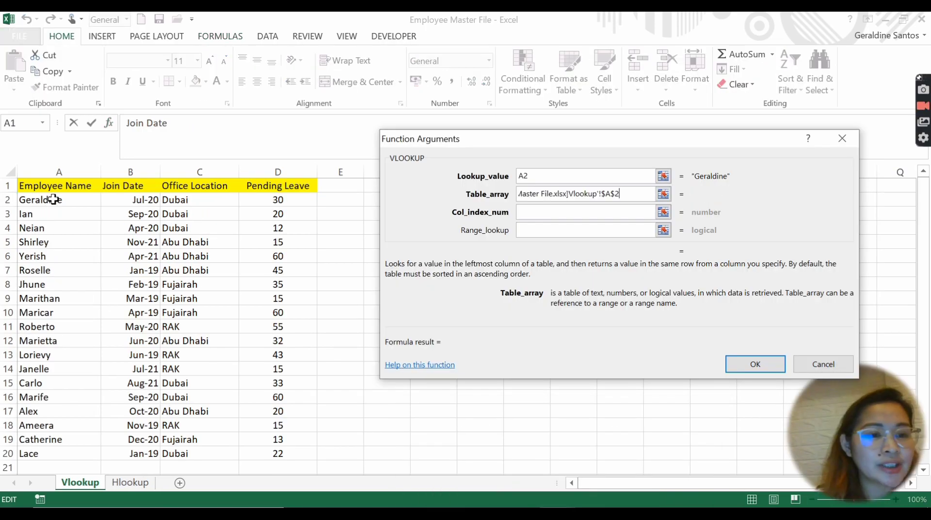
{"action": "left_click_drag", "start_coordinate": [53, 199], "coordinate": [275, 454]}
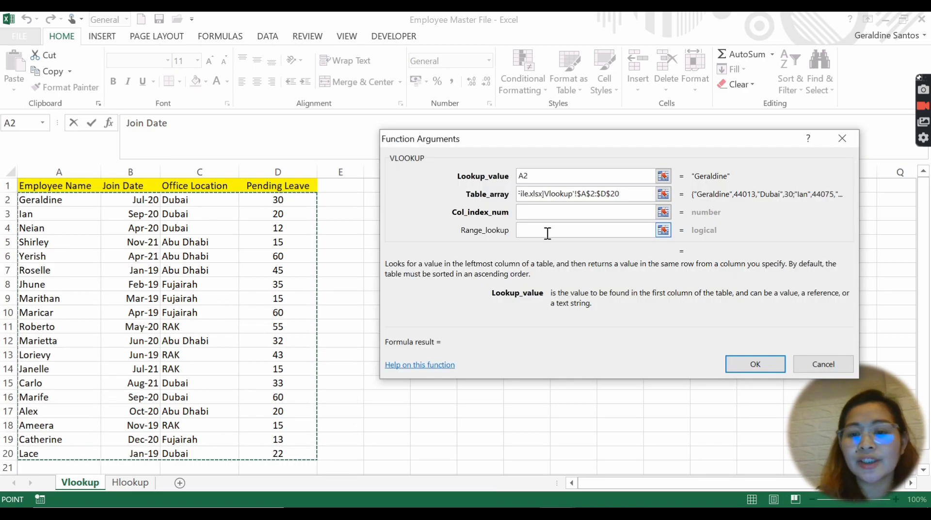
Step: Complete the F2 VLOOKUP with Col_index_num 4 and Range_lookup 0, and fill it down through F8
{"action": "left_click", "coordinate": [547, 213]}
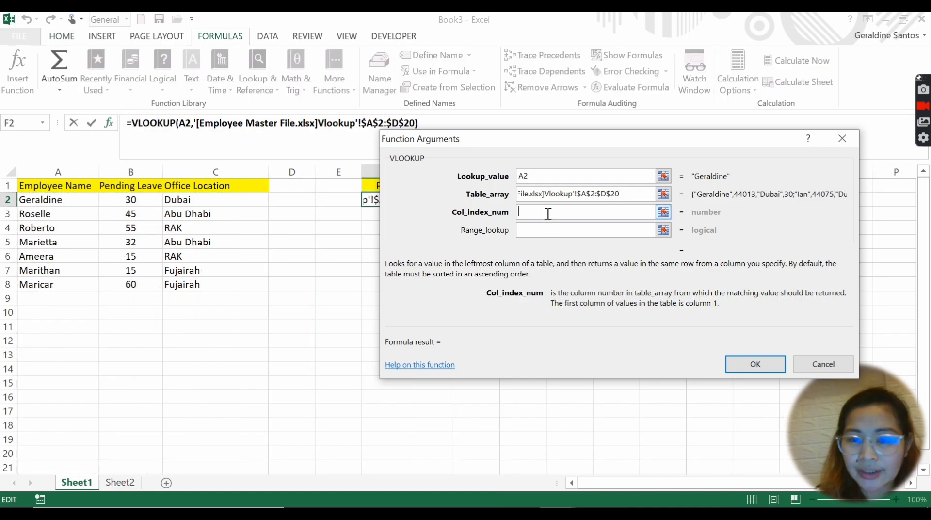
{"action": "type", "text": "4"}
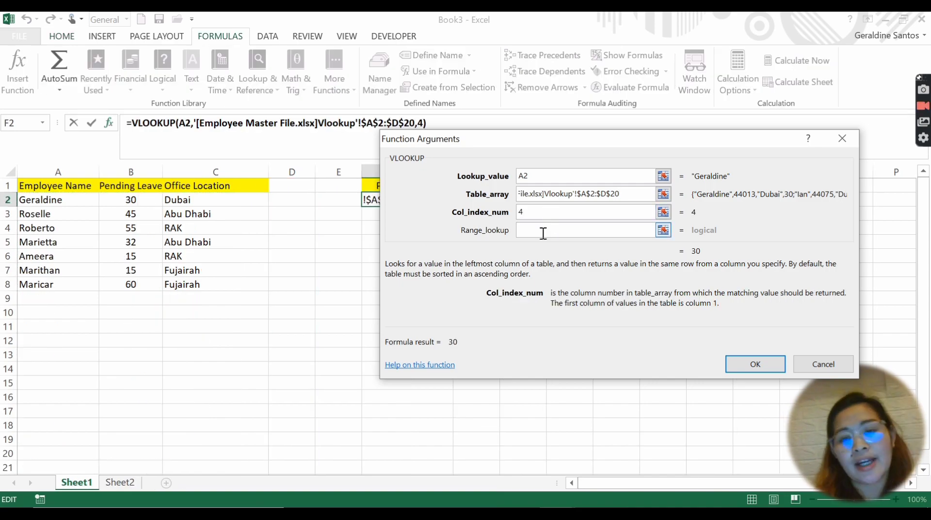
{"action": "left_click", "coordinate": [546, 230]}
{"action": "type", "text": "0"}
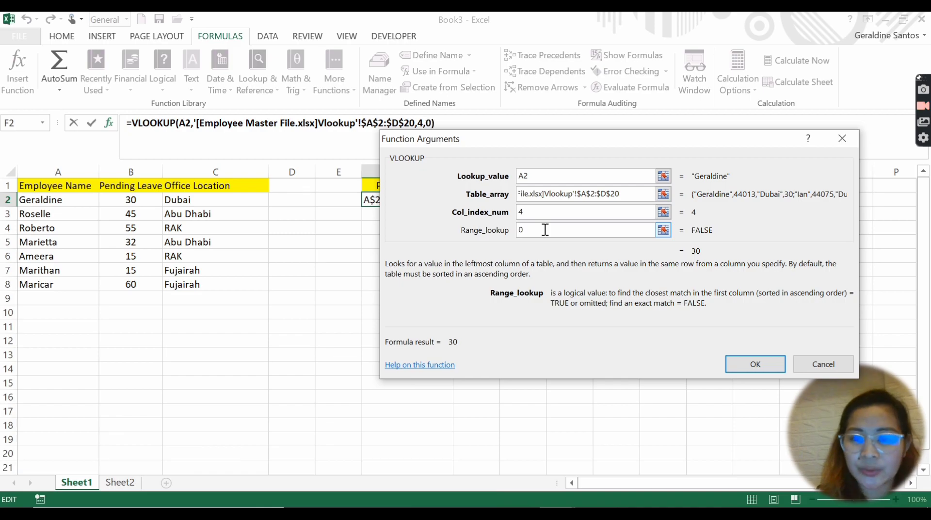
{"action": "left_click", "coordinate": [764, 366]}
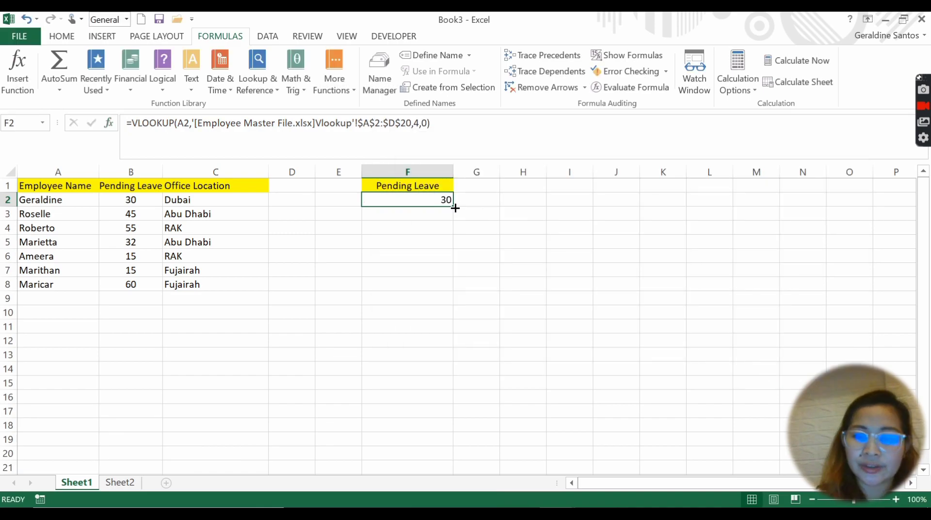
{"action": "left_click_drag", "start_coordinate": [455, 203], "coordinate": [450, 292]}
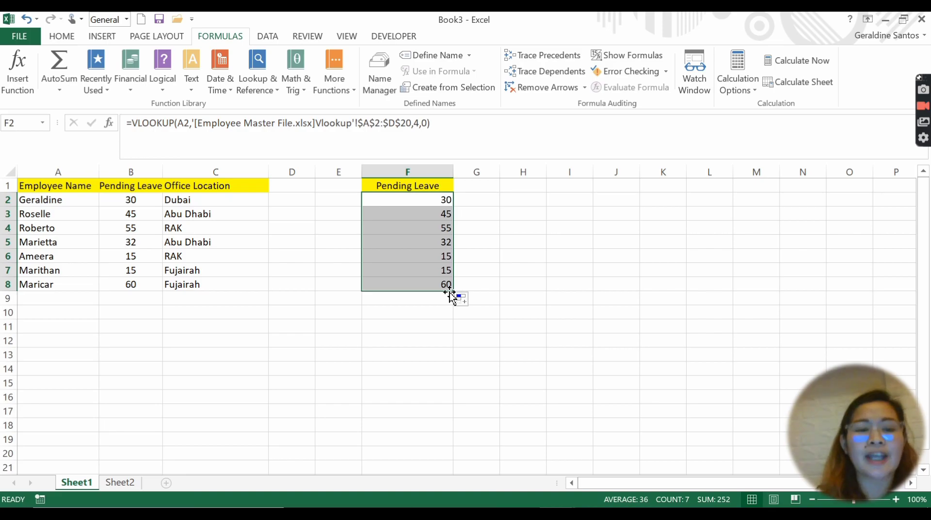
Step: Copy the Office Location header from C1 into G1
{"action": "left_click", "coordinate": [209, 187]}
{"action": "key", "text": "ctrl+c"}
{"action": "key", "text": "Right"}
{"action": "key", "text": "Right"}
{"action": "key", "text": "Right"}
{"action": "key", "text": "Right"}
{"action": "key", "text": "ctrl+v"}
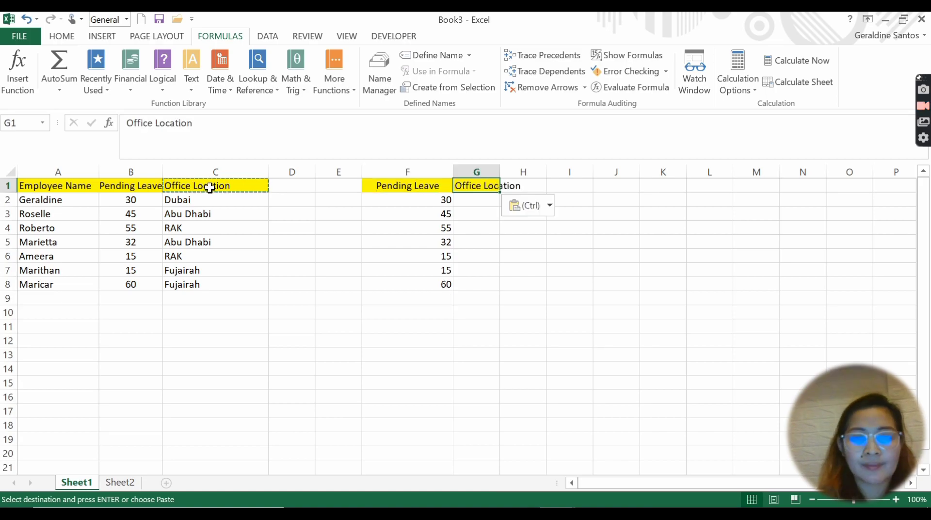
Step: Insert the VLOOKUP function in G2 from the Lookup & Reference functions with A2 as its Lookup_value
{"action": "left_click", "coordinate": [483, 209]}
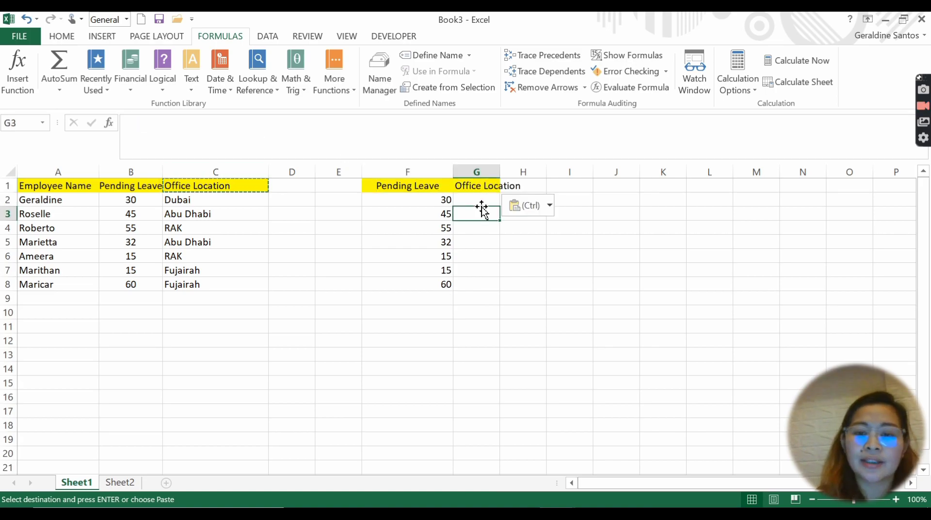
{"action": "left_click", "coordinate": [477, 199]}
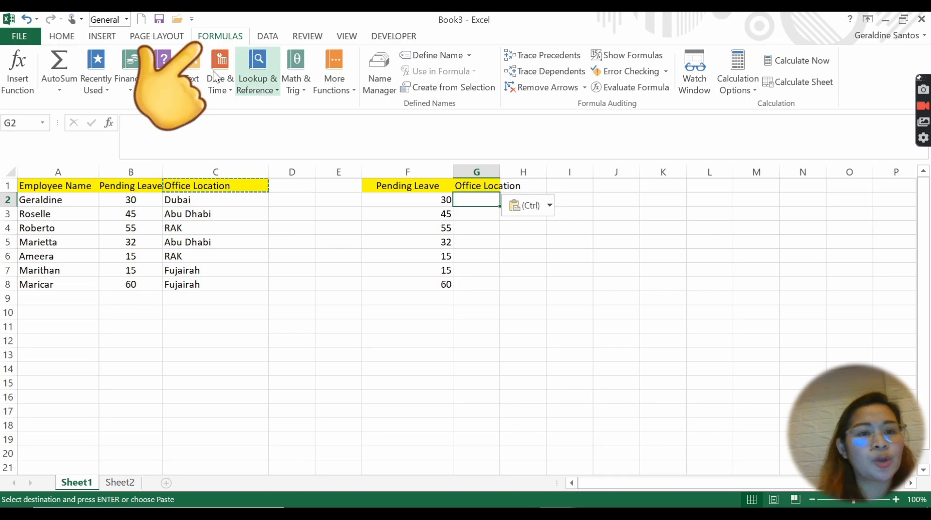
{"action": "left_click", "coordinate": [252, 84]}
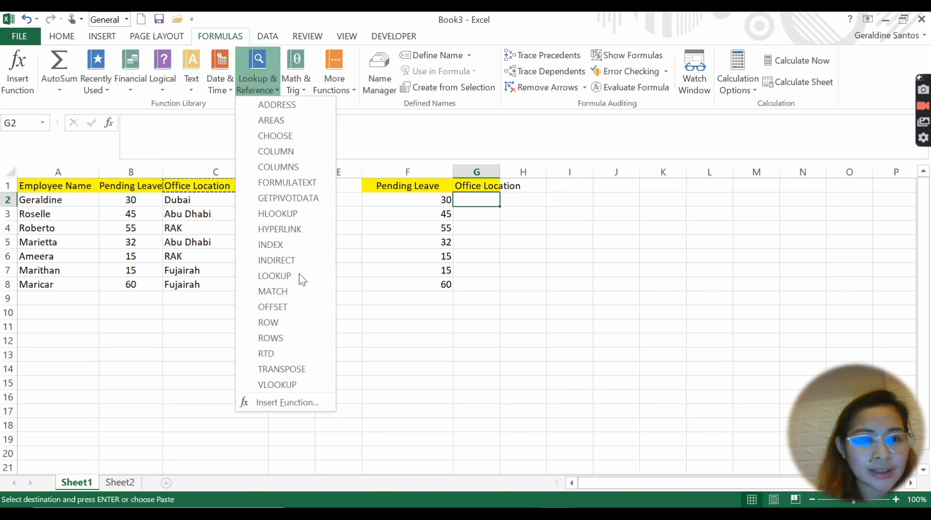
{"action": "left_click", "coordinate": [277, 384]}
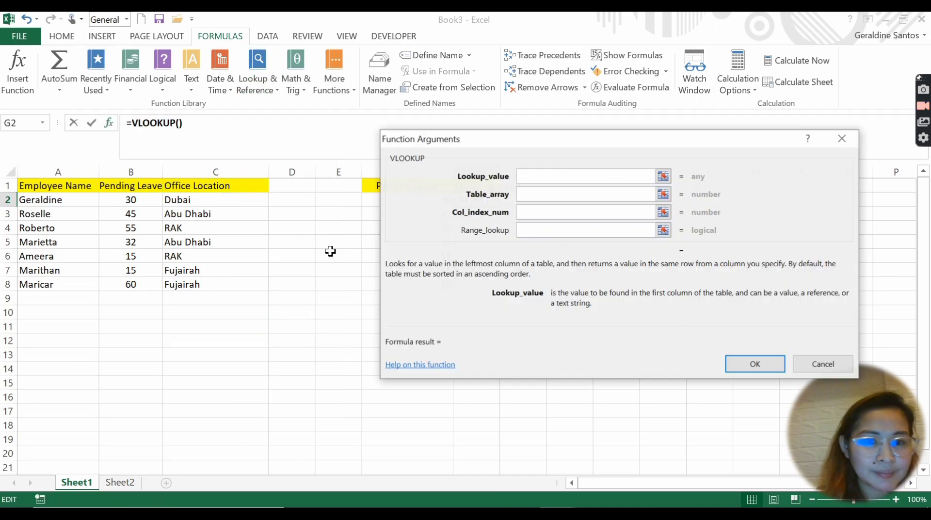
{"action": "left_click", "coordinate": [80, 202]}
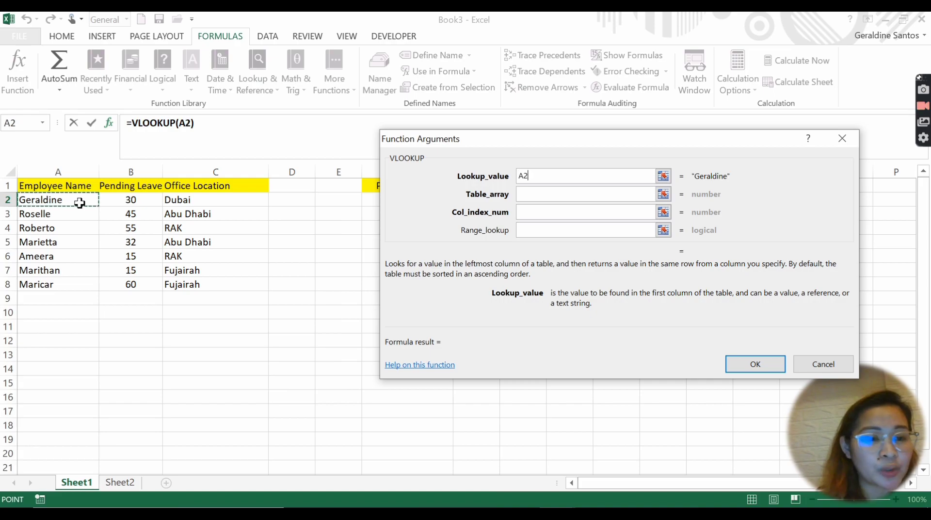
Step: Set the G2 function's Table_array to A2:D20 on the Vlookup sheet of Employee Master File
{"action": "left_click", "coordinate": [531, 192]}
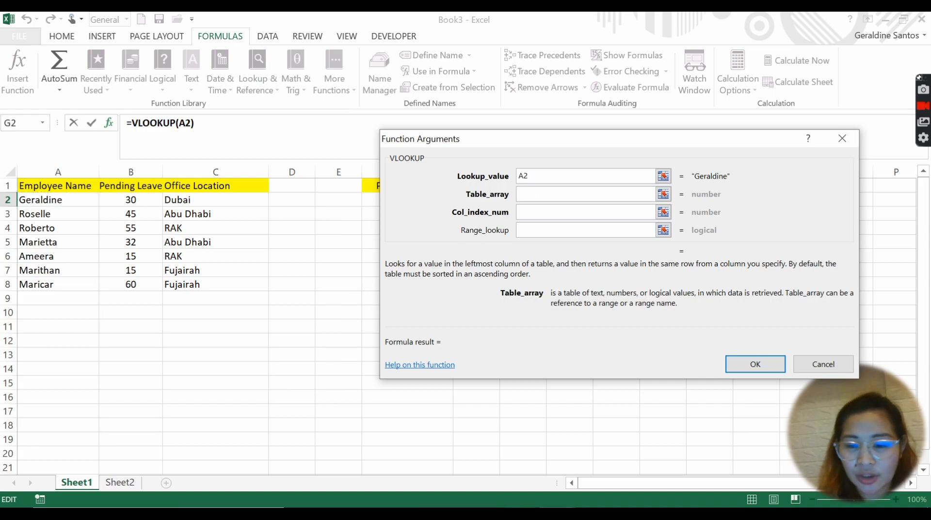
{"action": "left_click", "coordinate": [490, 468]}
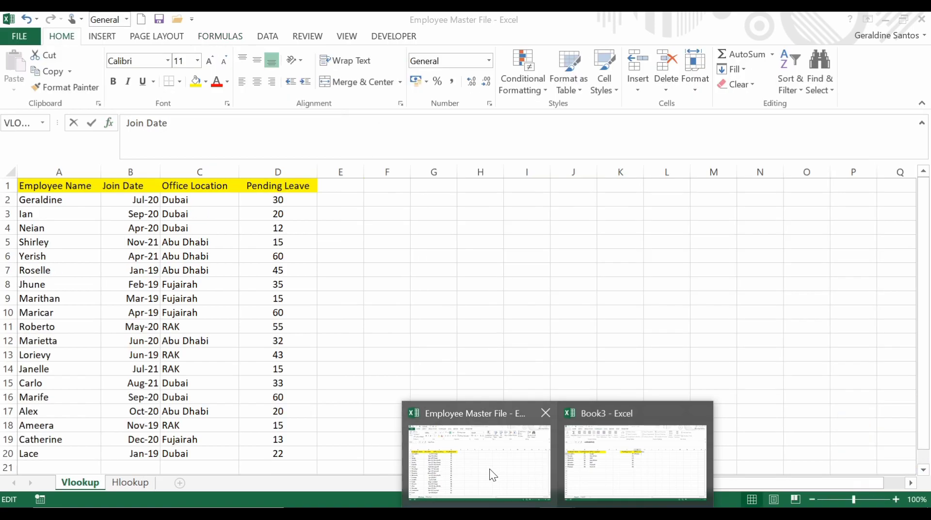
{"action": "left_click_drag", "start_coordinate": [86, 199], "coordinate": [283, 452]}
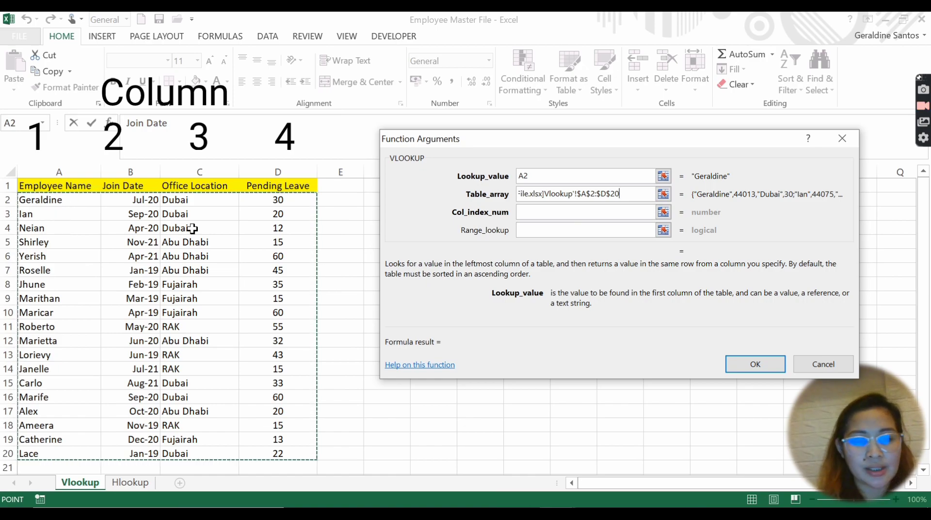
Step: Complete the G2 VLOOKUP with Col_index_num 3 and Range_lookup 0, and fill it down through G8
{"action": "left_click", "coordinate": [562, 210]}
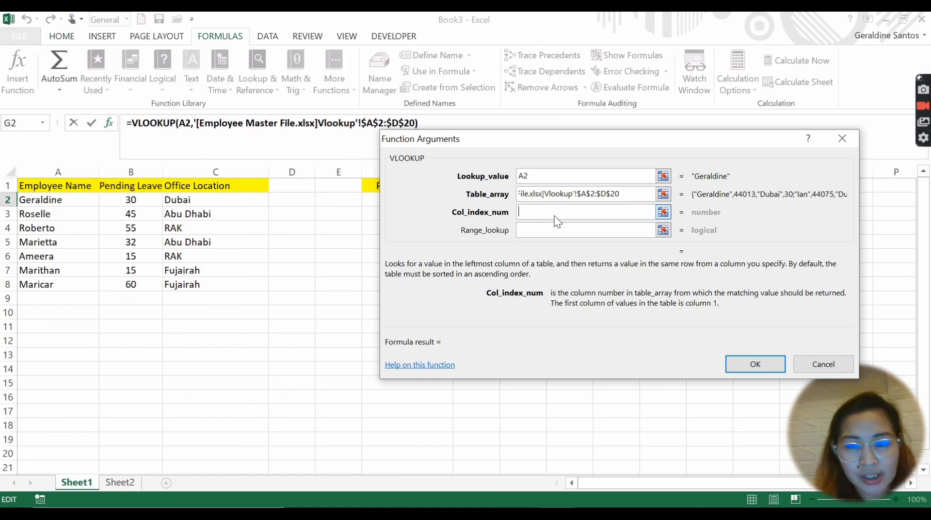
{"action": "type", "text": "3"}
{"action": "left_click", "coordinate": [543, 230]}
{"action": "left_click", "coordinate": [543, 231]}
{"action": "type", "text": "0"}
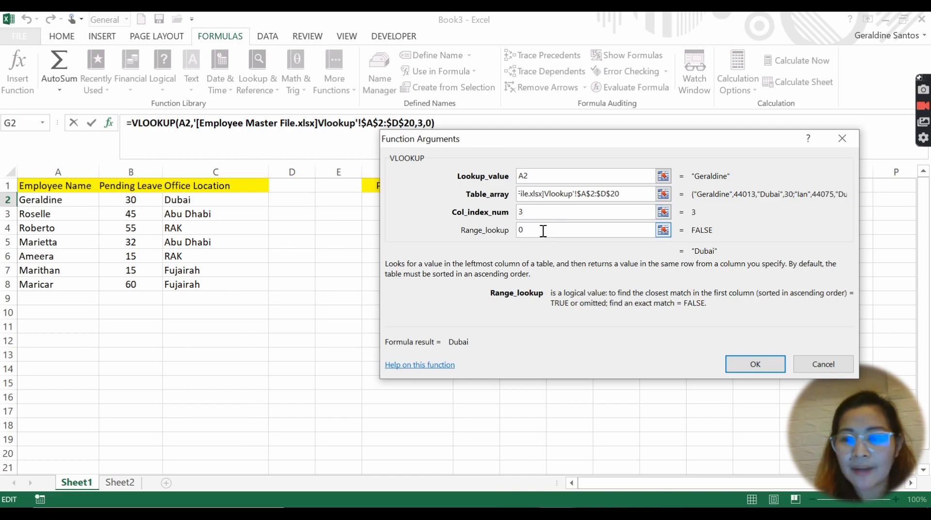
{"action": "left_click", "coordinate": [747, 363]}
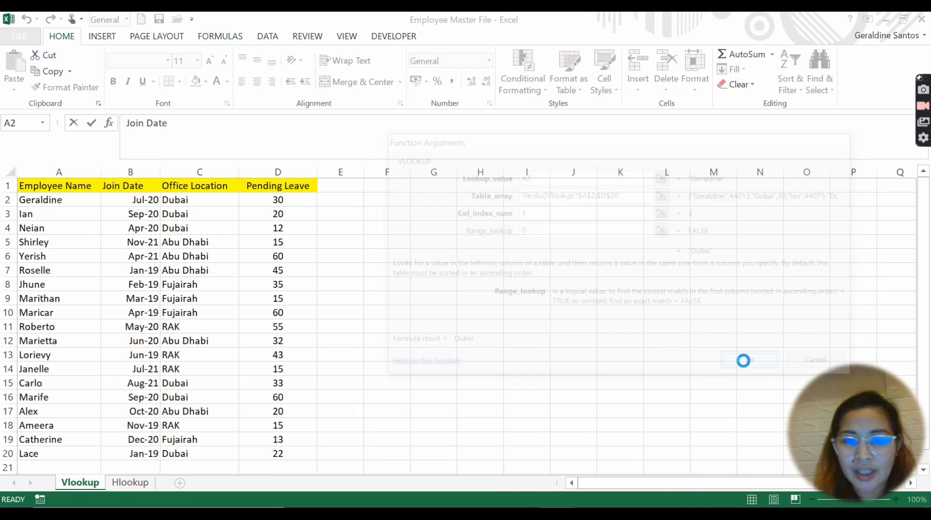
{"action": "left_click_drag", "start_coordinate": [502, 206], "coordinate": [495, 291]}
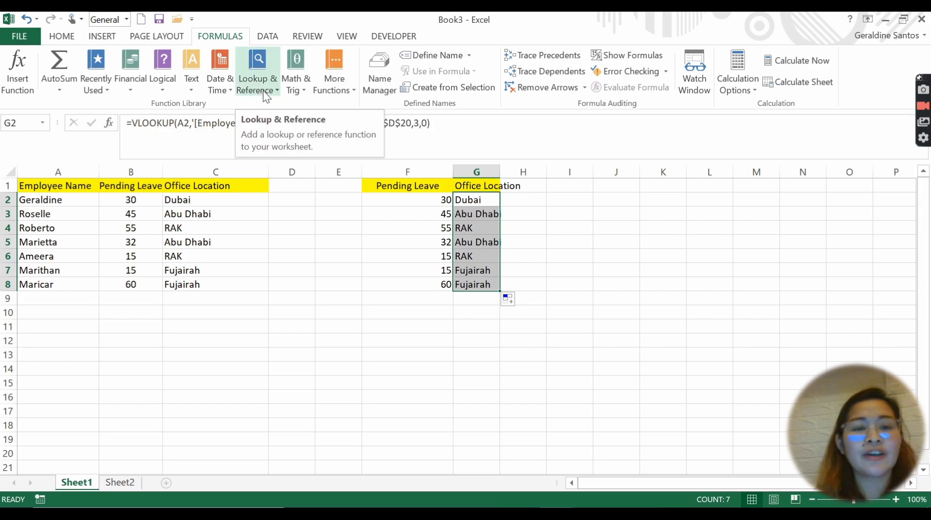
{"action": "left_click", "coordinate": [611, 309]}
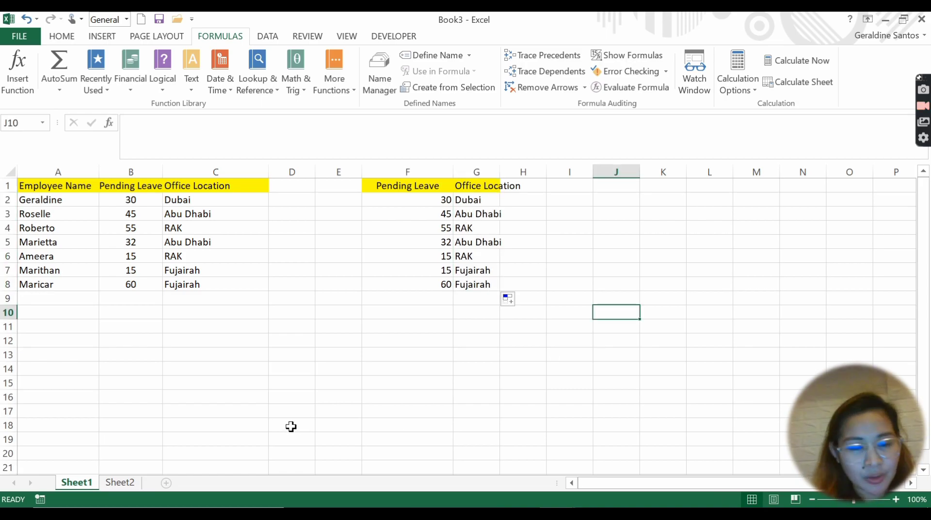
Step: Compare the vertical employee list on Employee Master File's Vlookup sheet with the horizontal month and Sales rows on its Hlookup sheet
{"action": "key", "text": "alt+Tab"}
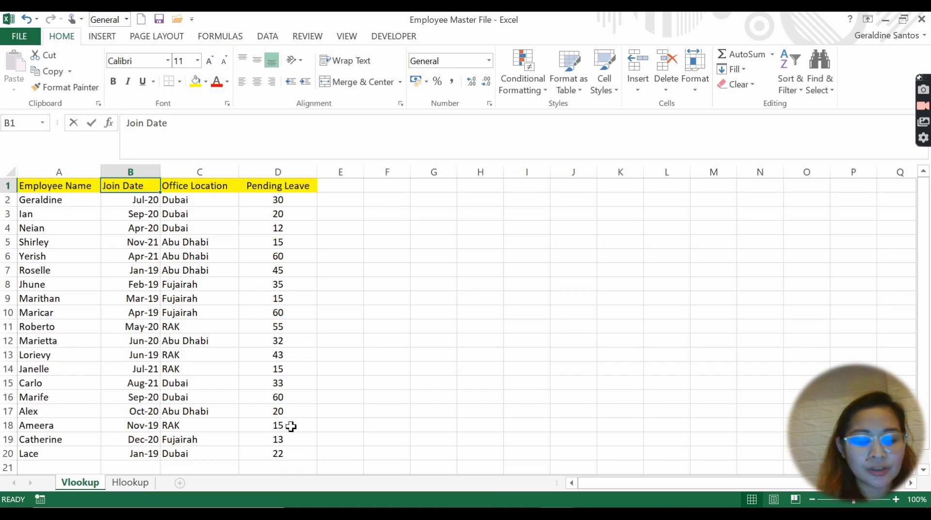
{"action": "key", "text": "alt+Tab"}
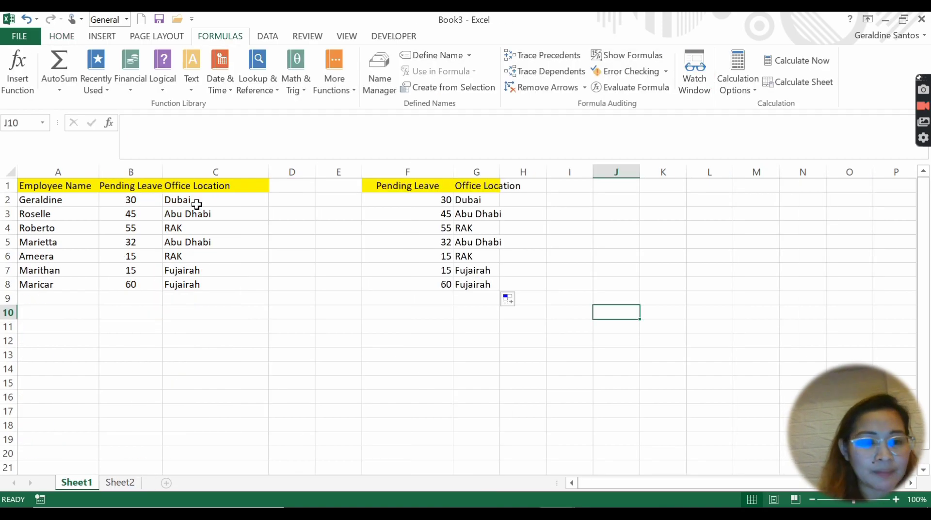
{"action": "key", "text": "alt+Tab"}
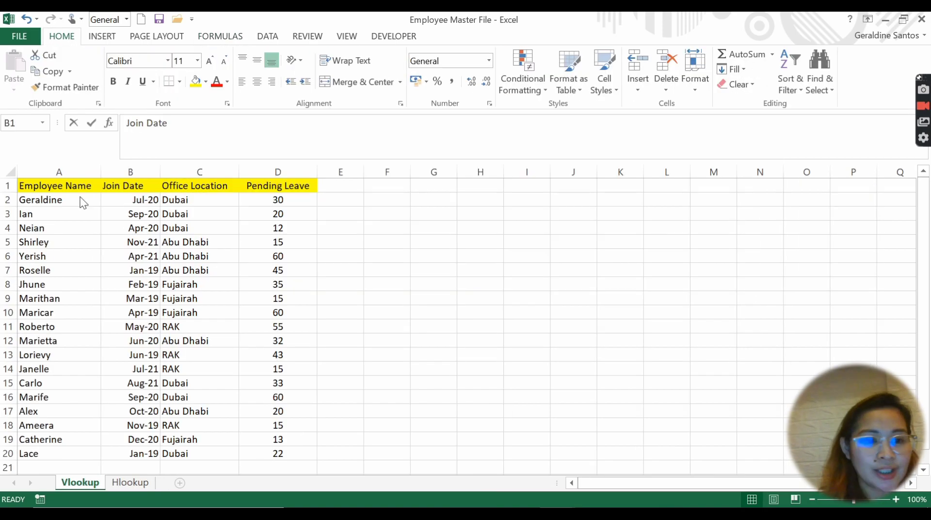
{"action": "left_click_drag", "start_coordinate": [63, 199], "coordinate": [41, 464]}
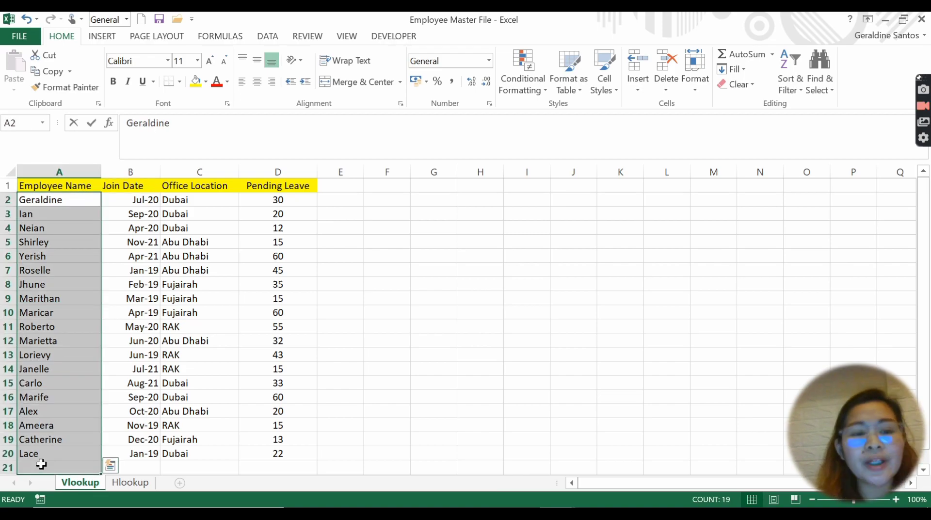
{"action": "left_click", "coordinate": [128, 485]}
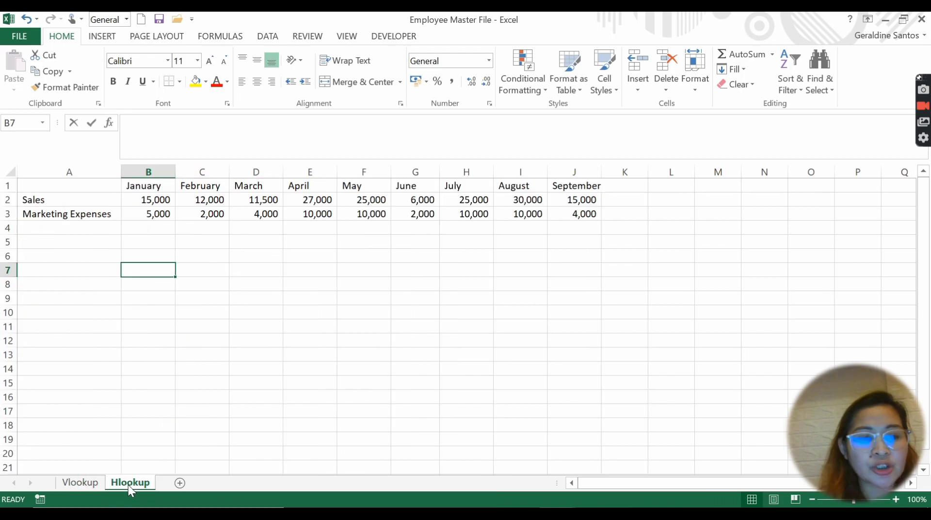
{"action": "left_click_drag", "start_coordinate": [115, 185], "coordinate": [553, 185]}
{"action": "left_click_drag", "start_coordinate": [45, 203], "coordinate": [577, 198]}
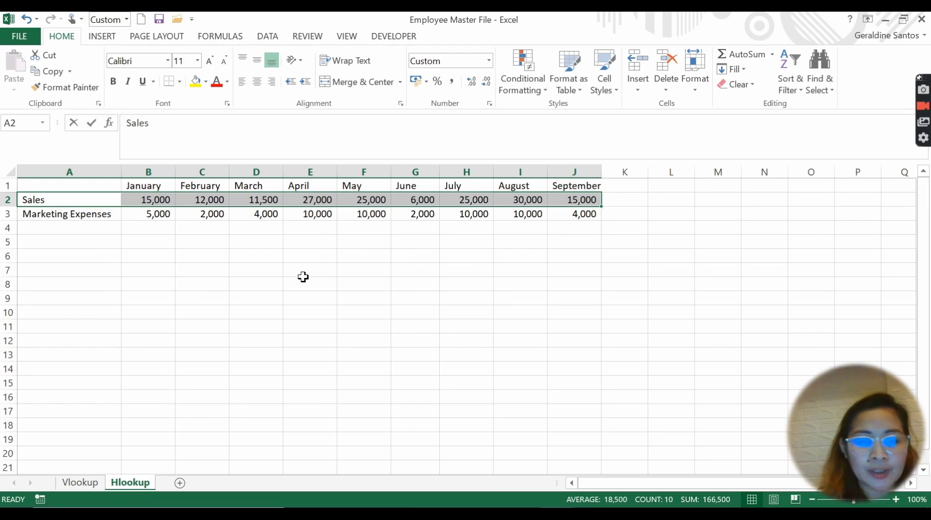
Step: Clear the contents of B2:D4 on Sheet2 of Book3
{"action": "key", "text": "alt+Tab"}
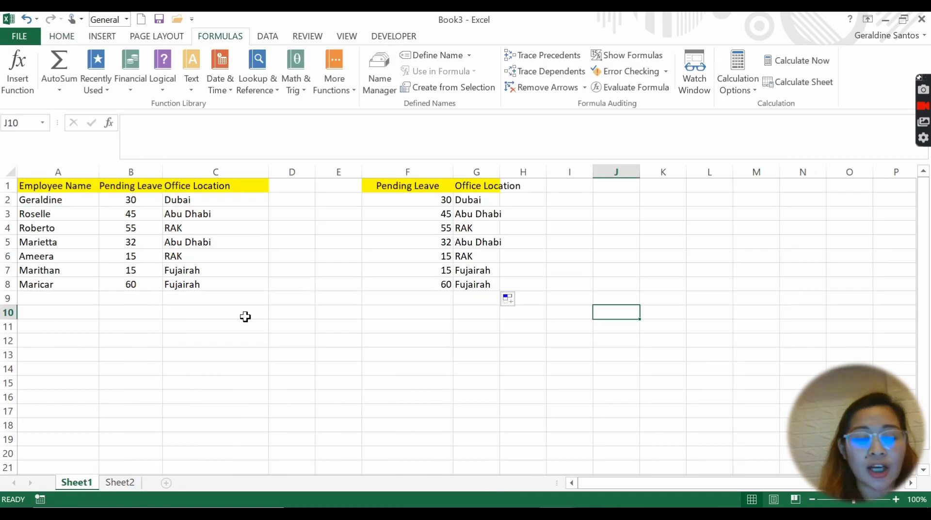
{"action": "left_click", "coordinate": [121, 482]}
{"action": "left_click_drag", "start_coordinate": [150, 201], "coordinate": [259, 234]}
{"action": "key", "text": "Delete"}
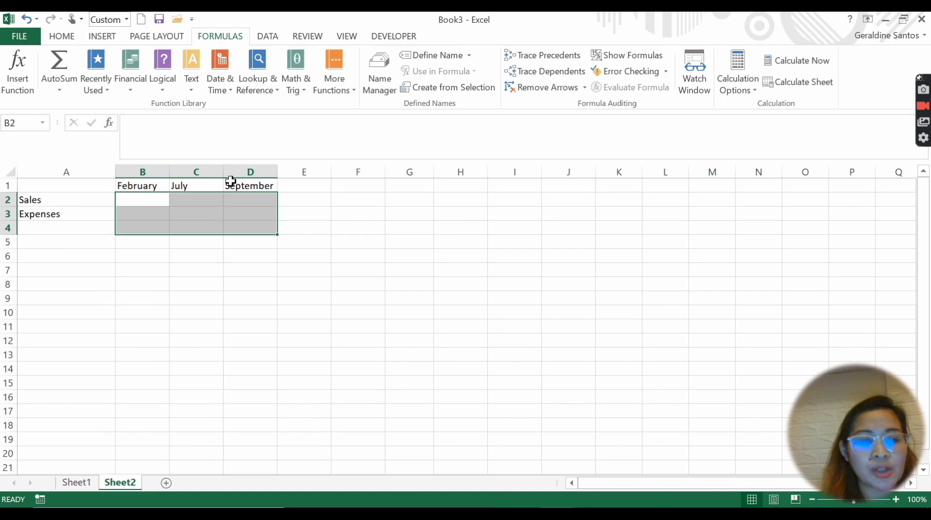
Step: Begin an HLOOKUP formula in B2 of Sheet2 with the February header in B1 as the lookup value
{"action": "left_click", "coordinate": [155, 203]}
{"action": "type", "text": "=h"}
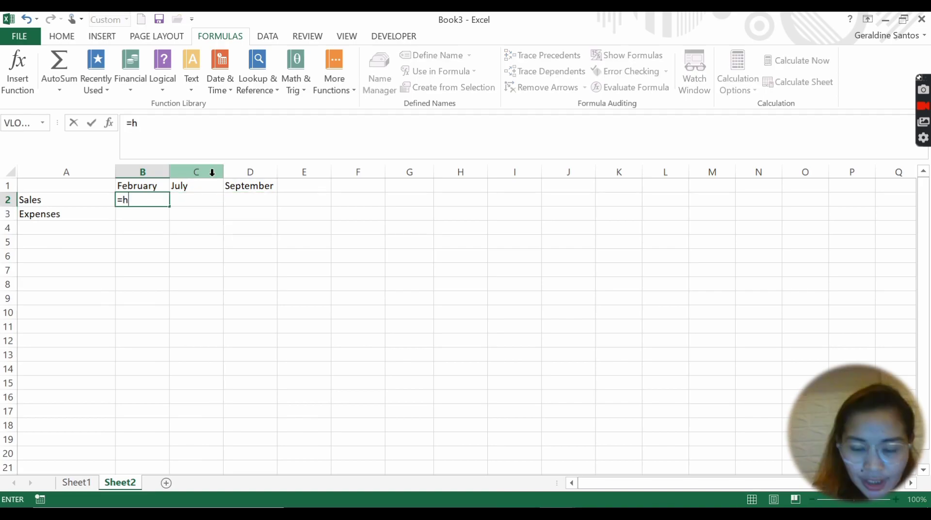
{"action": "type", "text": "lookup("}
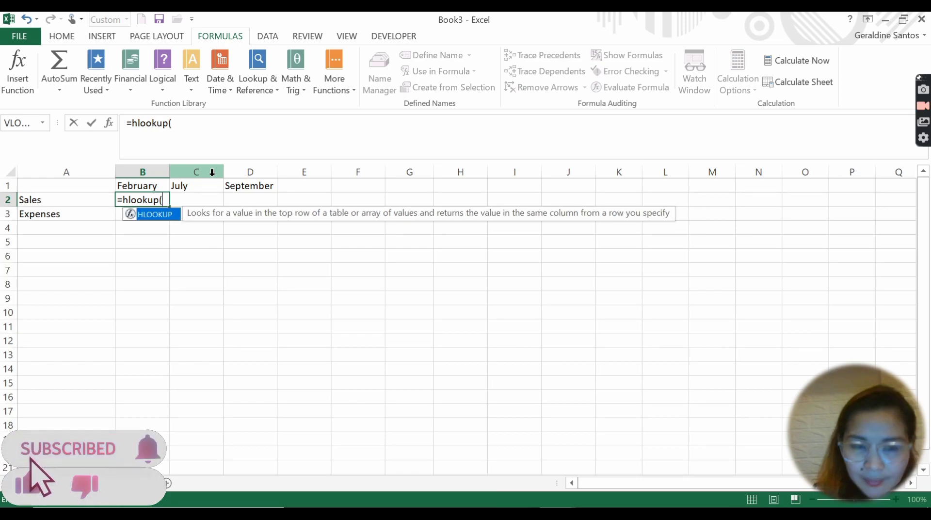
{"action": "key", "text": "Up"}
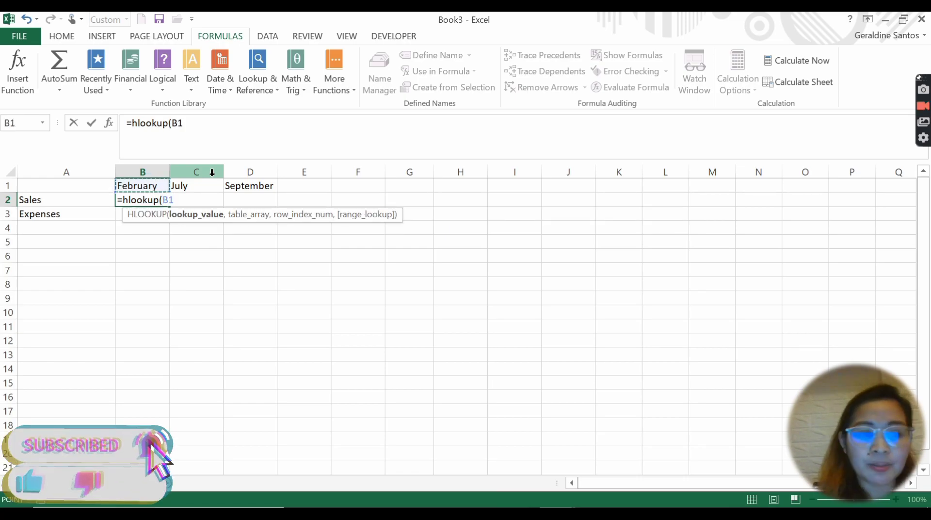
{"action": "type", "text": ","}
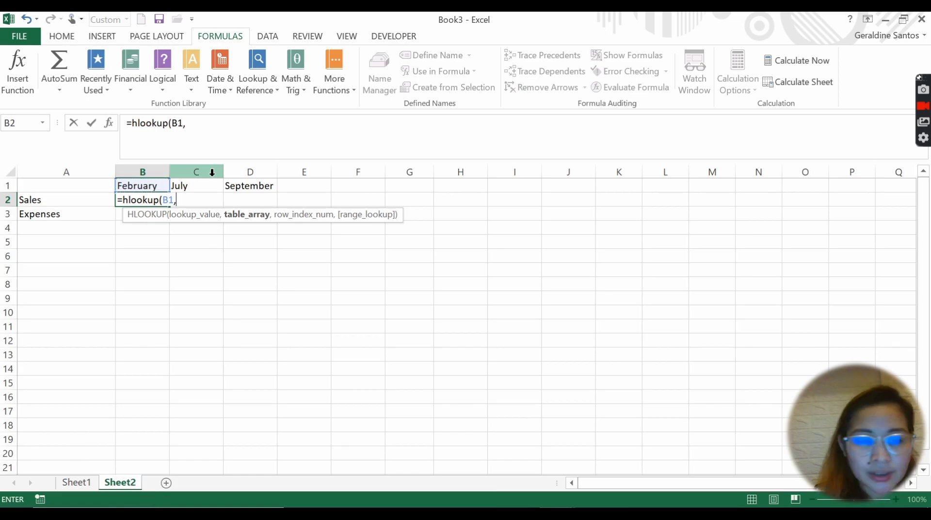
Step: Set the B2 formula's table array to the month and Sales rows, $B$1:$L$2, on Employee Master File's Hlookup sheet
{"action": "key", "text": "ctrl+Tab"}
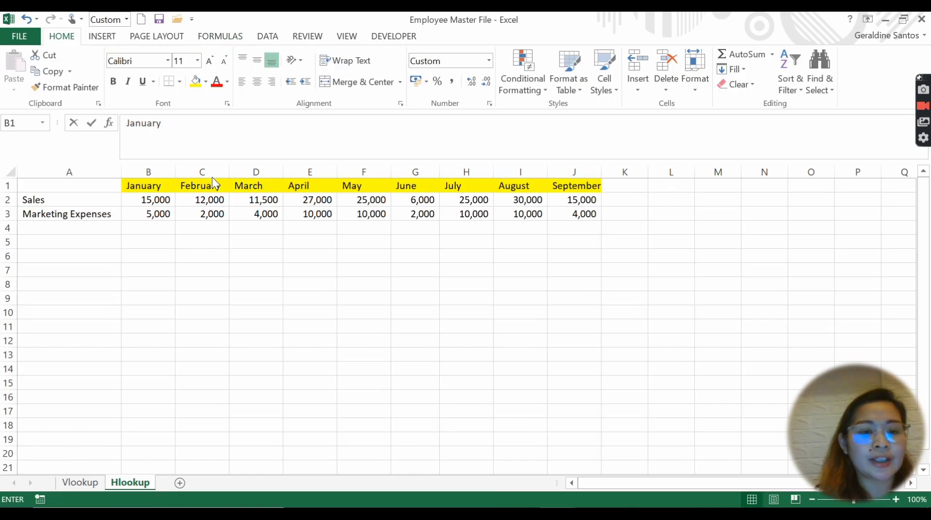
{"action": "left_click", "coordinate": [144, 183]}
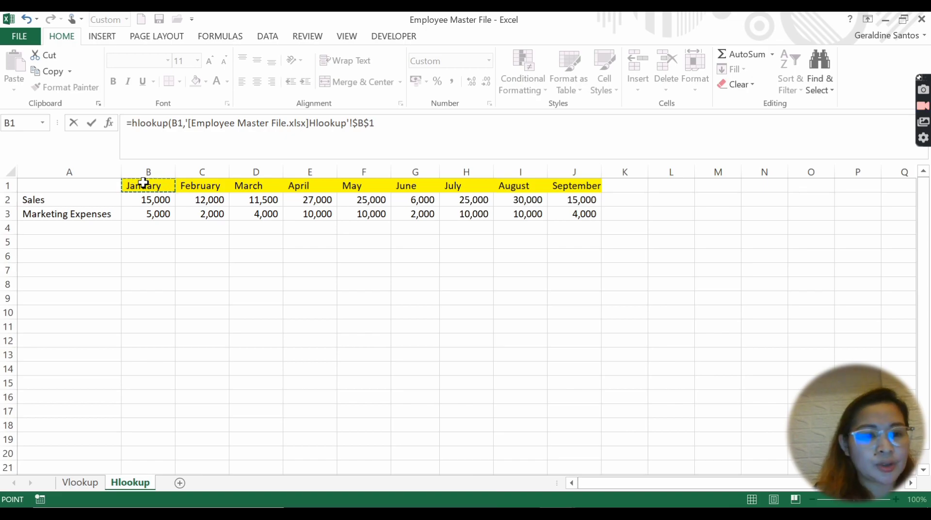
{"action": "left_click_drag", "start_coordinate": [144, 183], "coordinate": [145, 213]}
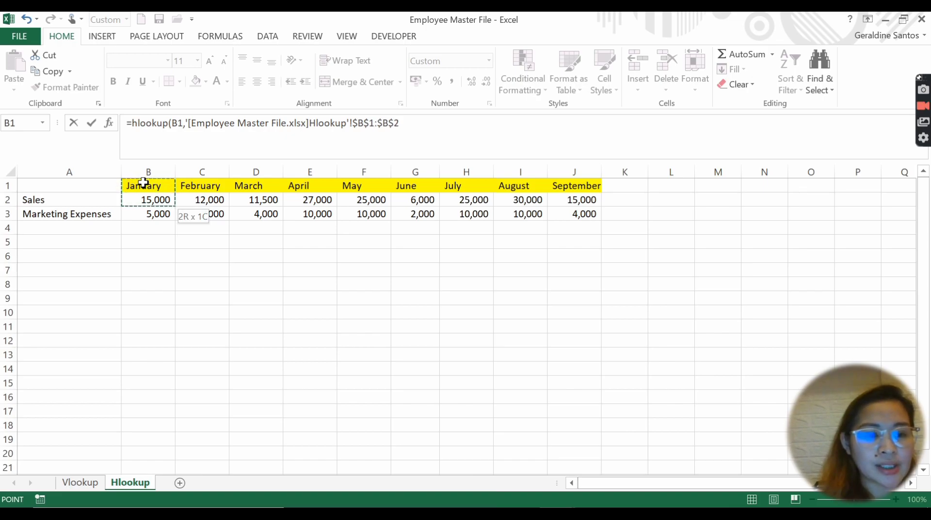
{"action": "key", "text": "shift+Down"}
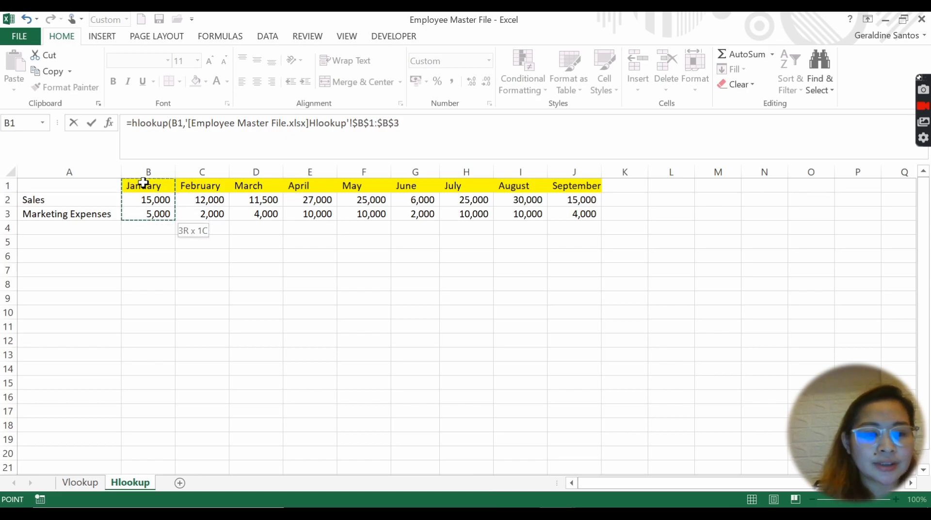
{"action": "key", "text": "shift+Up"}
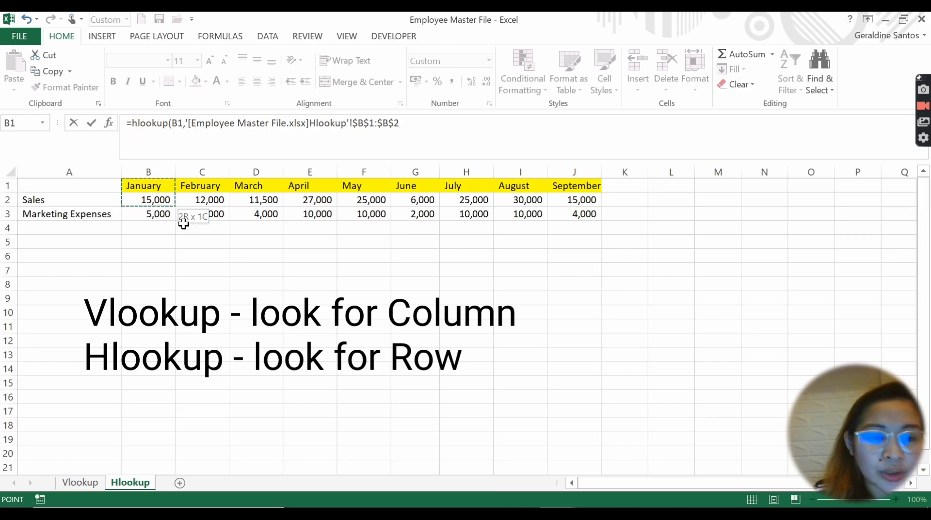
{"action": "key", "text": "shift+Right"}
{"action": "key", "text": "shift+Right"}
{"action": "key", "text": "shift+Right"}
{"action": "key", "text": "shift+Right"}
{"action": "key", "text": "shift+Right"}
{"action": "key", "text": "shift+Right"}
{"action": "key", "text": "shift+Right"}
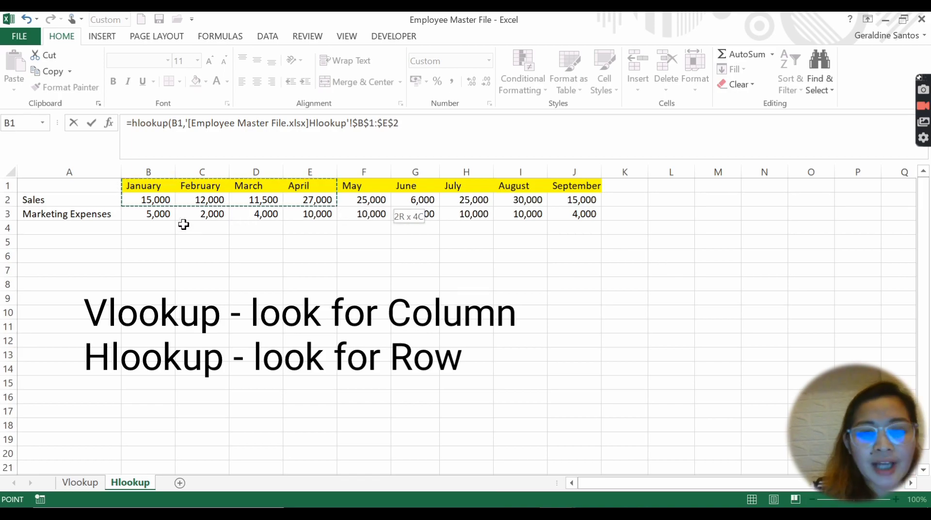
{"action": "key", "text": "shift+Right"}
{"action": "key", "text": "shift+Right"}
{"action": "key", "text": "shift+Right"}
{"action": "type", "text": ","}
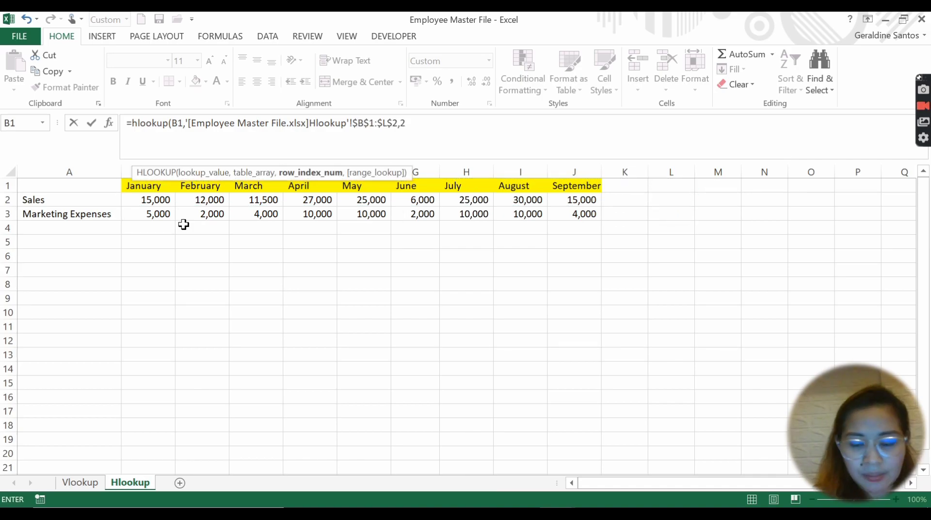
Step: Complete the B2 HLOOKUP with row index 2 and range lookup 0, and fill it across through D2
{"action": "type", "text": "2,0"}
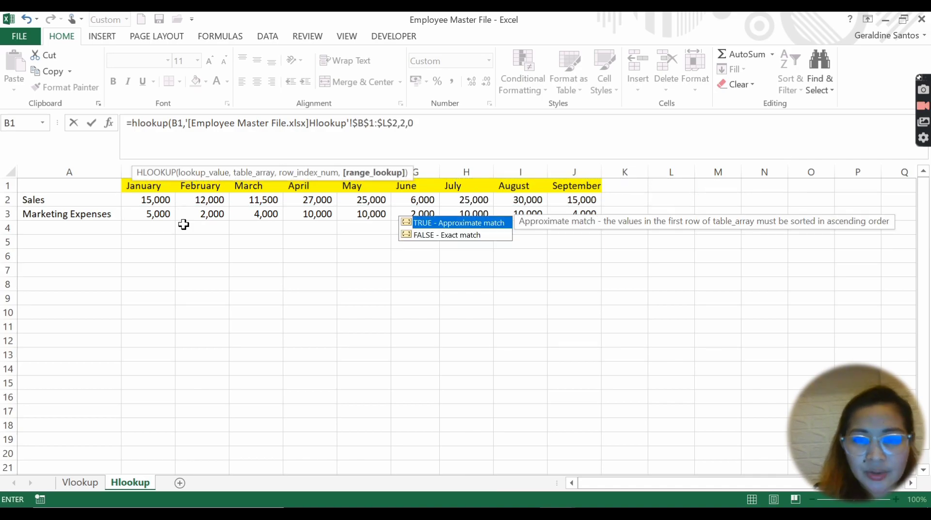
{"action": "type", "text": ")"}
{"action": "key", "text": "Return"}
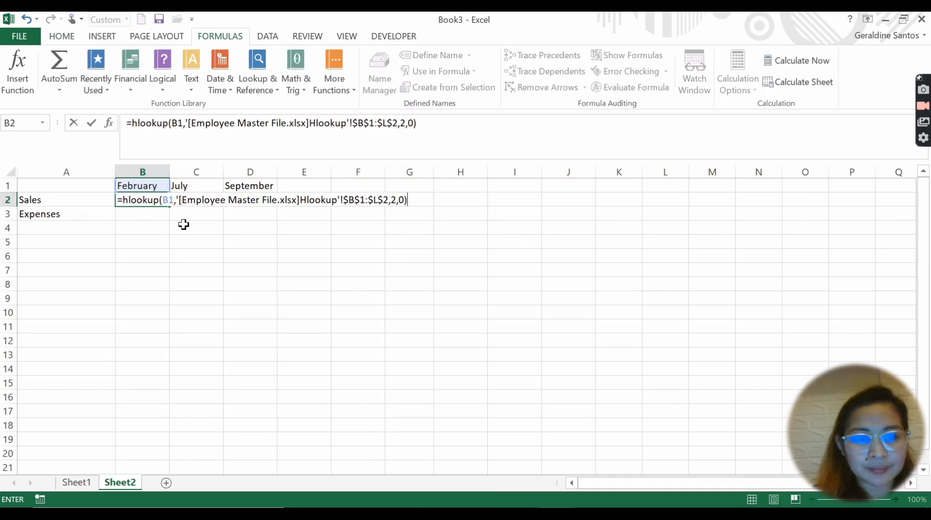
{"action": "left_click", "coordinate": [167, 204]}
{"action": "left_click_drag", "start_coordinate": [207, 206], "coordinate": [258, 209]}
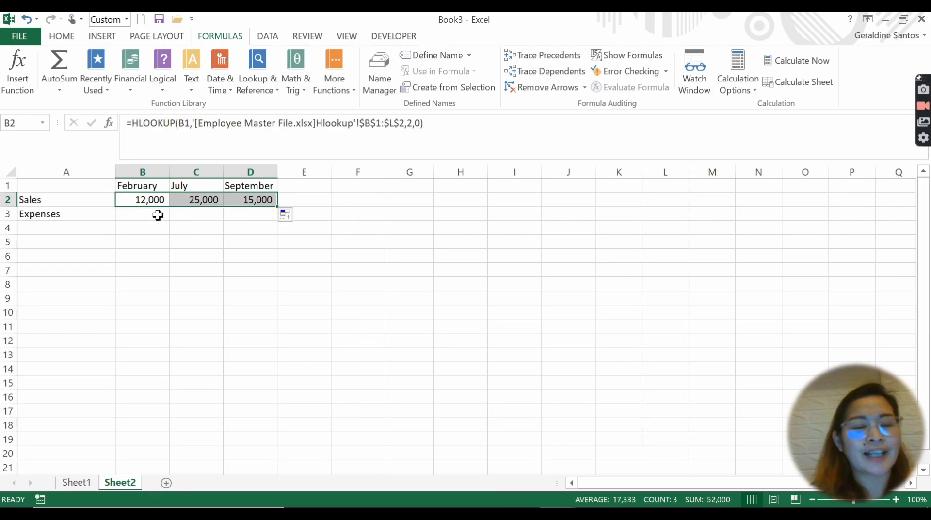
Step: Begin an HLOOKUP formula in the Expenses cell B3 with the February header in B1 as the lookup value
{"action": "left_click", "coordinate": [157, 215]}
{"action": "type", "text": "=hlookup"}
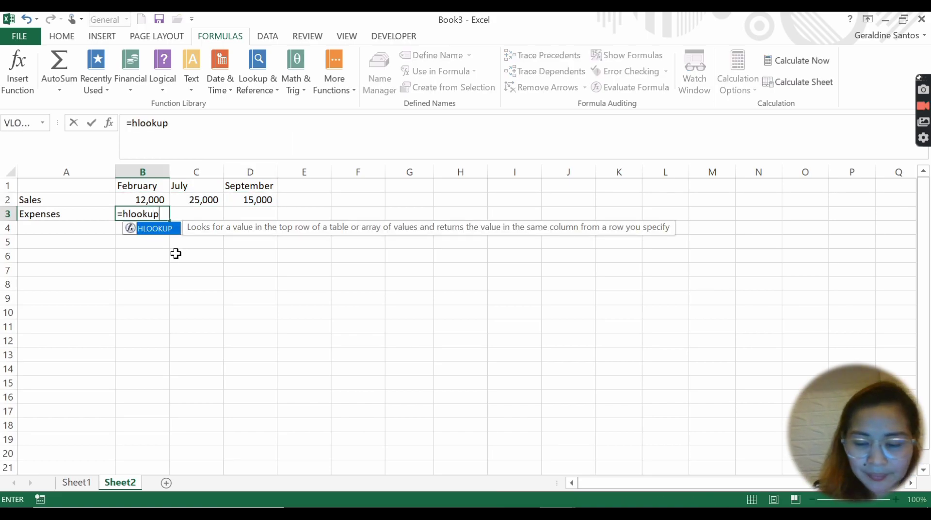
{"action": "type", "text": "("}
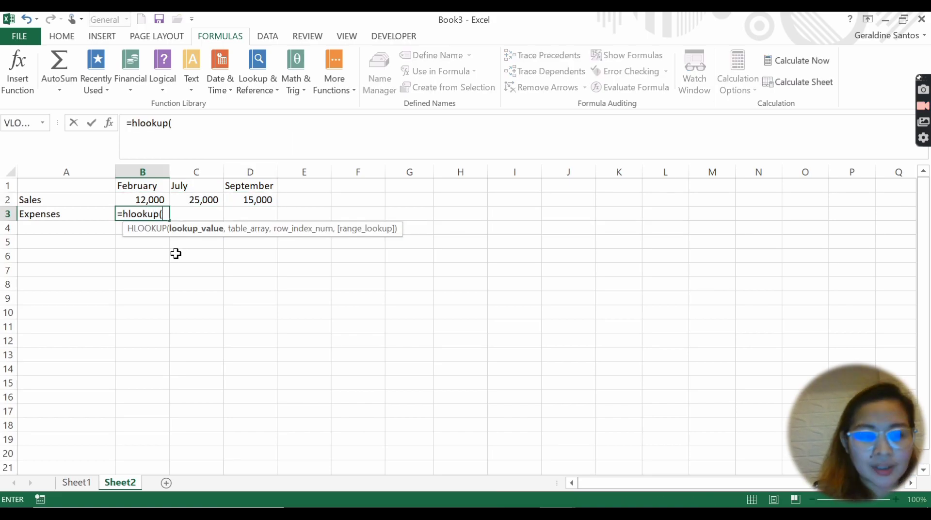
{"action": "left_click", "coordinate": [152, 189]}
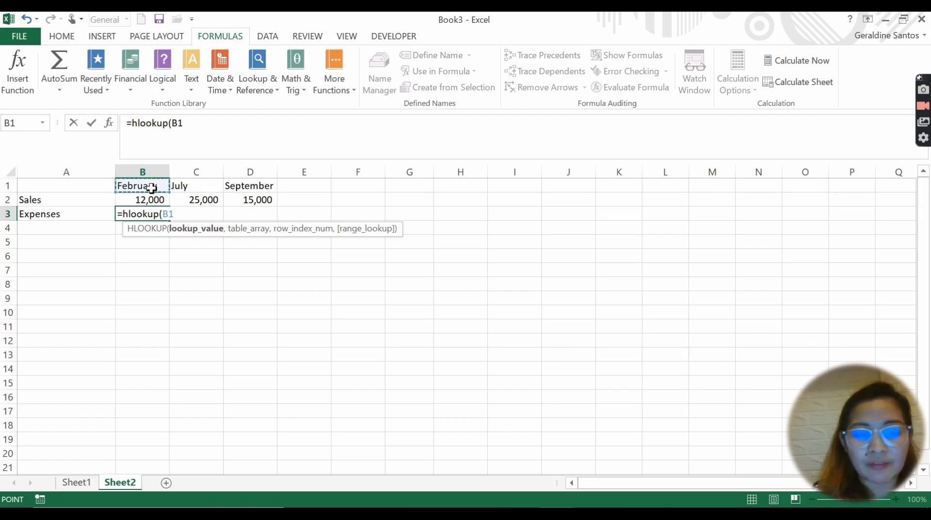
{"action": "type", "text": ","}
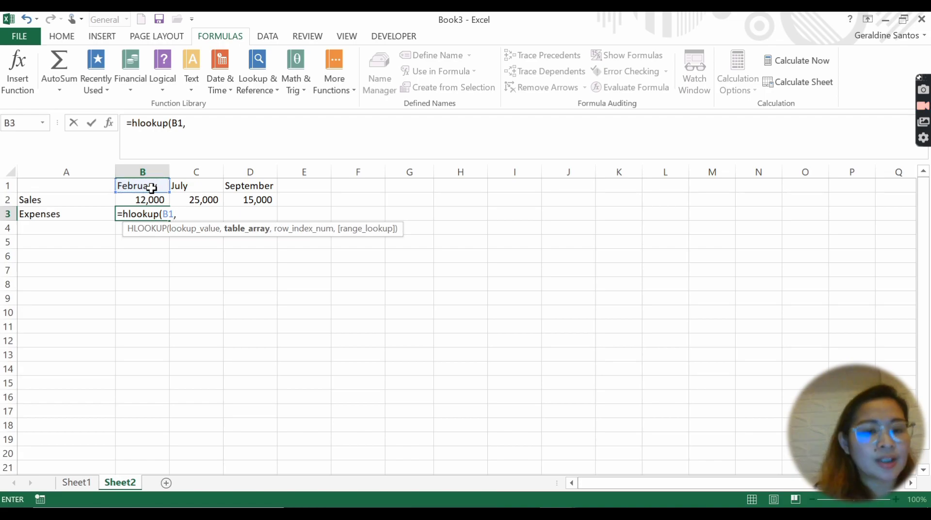
Step: Set the B3 formula's table array to the month, Sales and Marketing Expenses rows, $B$1:$J$3, on Employee Master File's Hlookup sheet
{"action": "key", "text": "alt+Tab"}
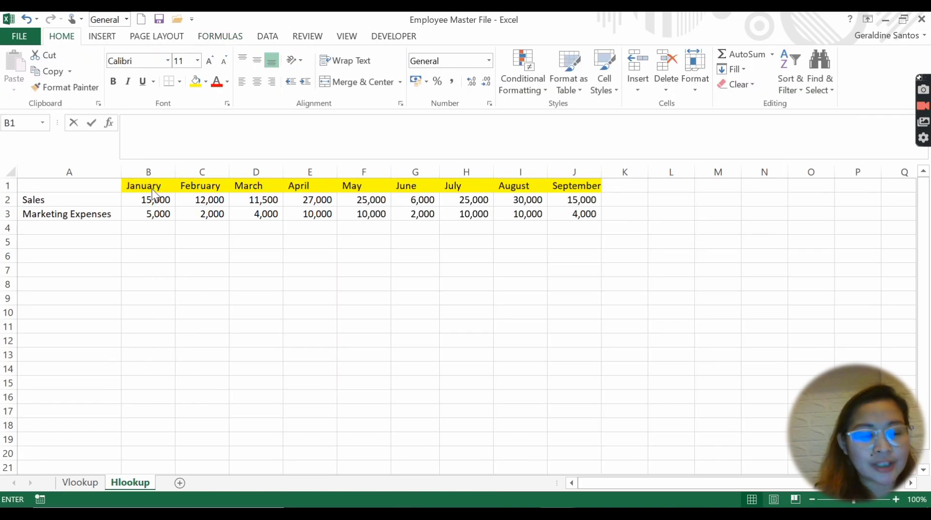
{"action": "left_click", "coordinate": [152, 189]}
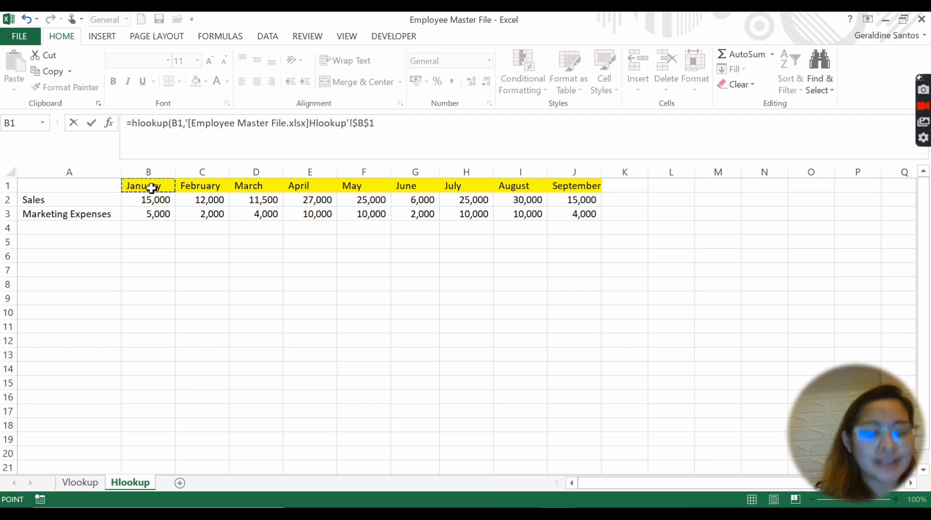
{"action": "key", "text": "shift+Down"}
{"action": "key", "text": "shift+Down"}
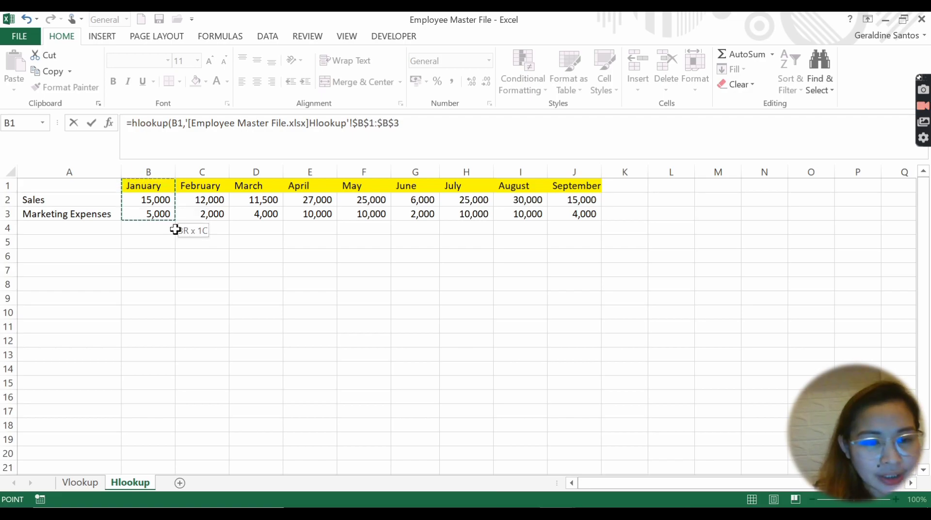
{"action": "key", "text": "shift+Right"}
{"action": "key", "text": "shift+Right"}
{"action": "key", "text": "shift+Right"}
{"action": "key", "text": "shift+Right"}
{"action": "key", "text": "shift+Right"}
{"action": "key", "text": "shift+Right"}
{"action": "key", "text": "shift+Right"}
{"action": "key", "text": "shift+Right"}
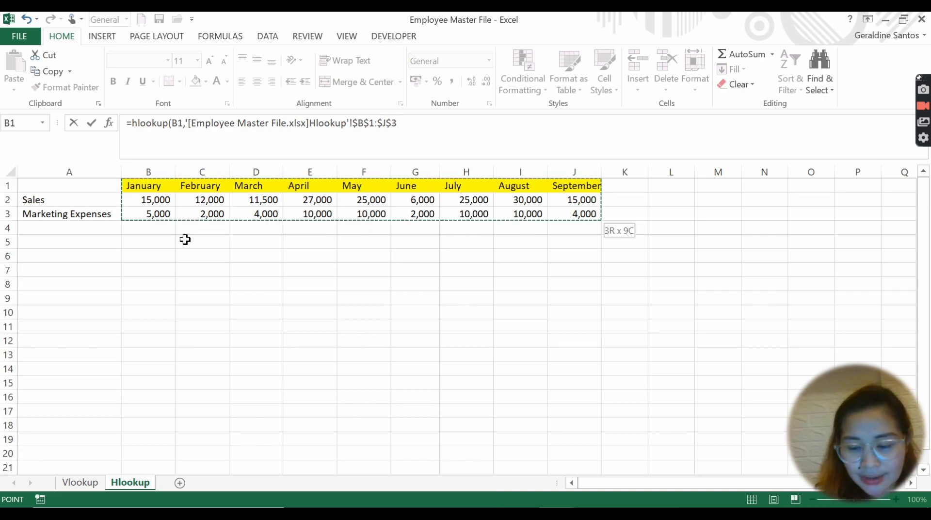
{"action": "type", "text": ","}
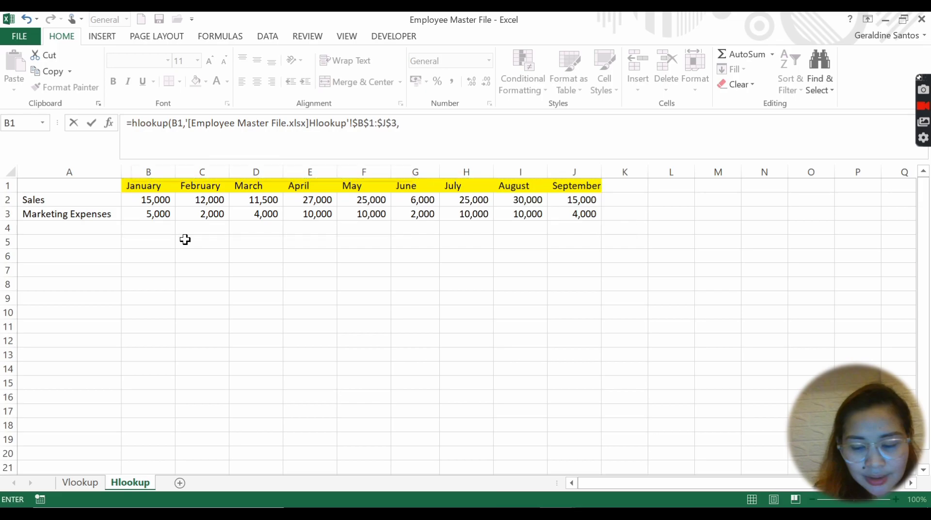
Step: Complete the B3 HLOOKUP with row index 3 and range lookup 0, and fill it across through D3
{"action": "type", "text": "3,"}
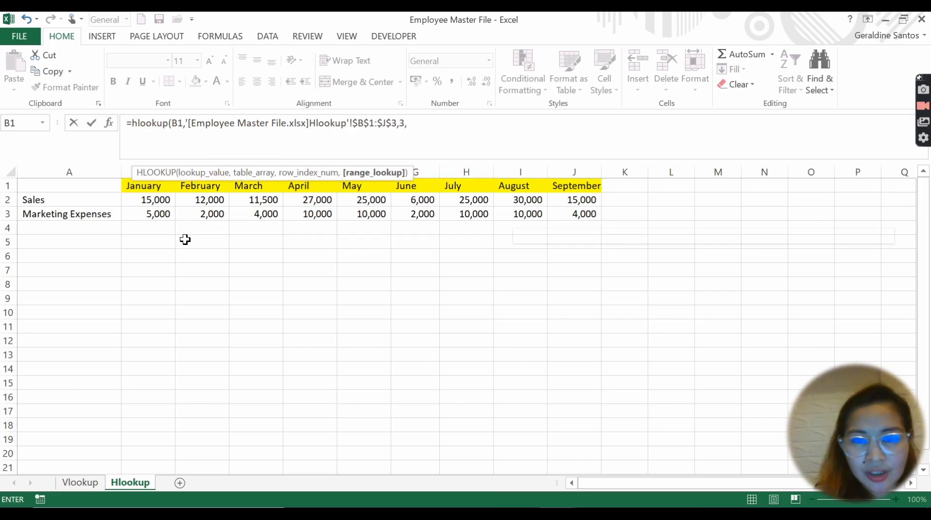
{"action": "type", "text": "0)"}
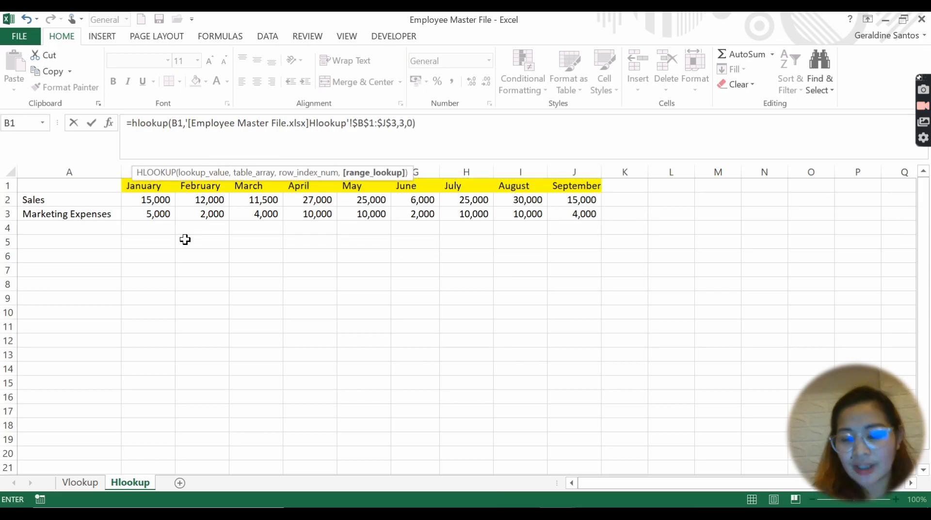
{"action": "key", "text": "Return"}
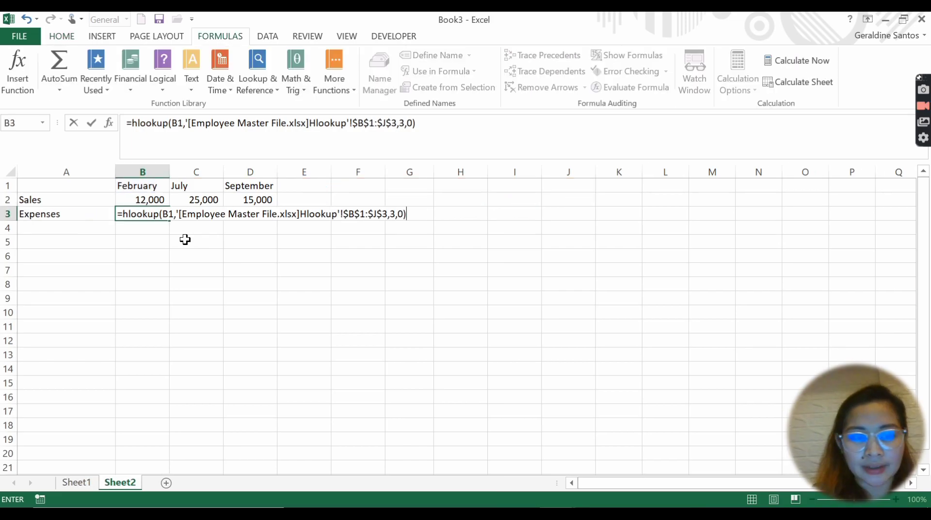
{"action": "left_click", "coordinate": [160, 216]}
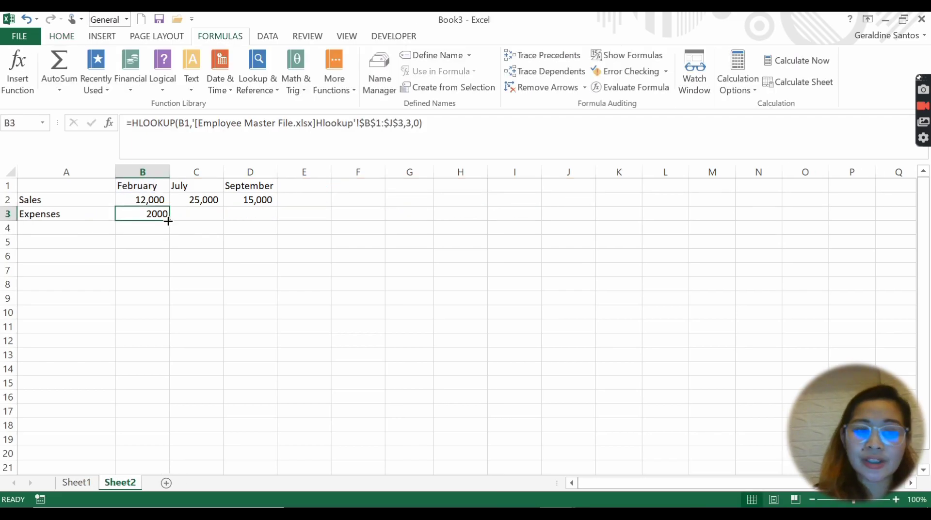
{"action": "left_click_drag", "start_coordinate": [169, 221], "coordinate": [260, 221]}
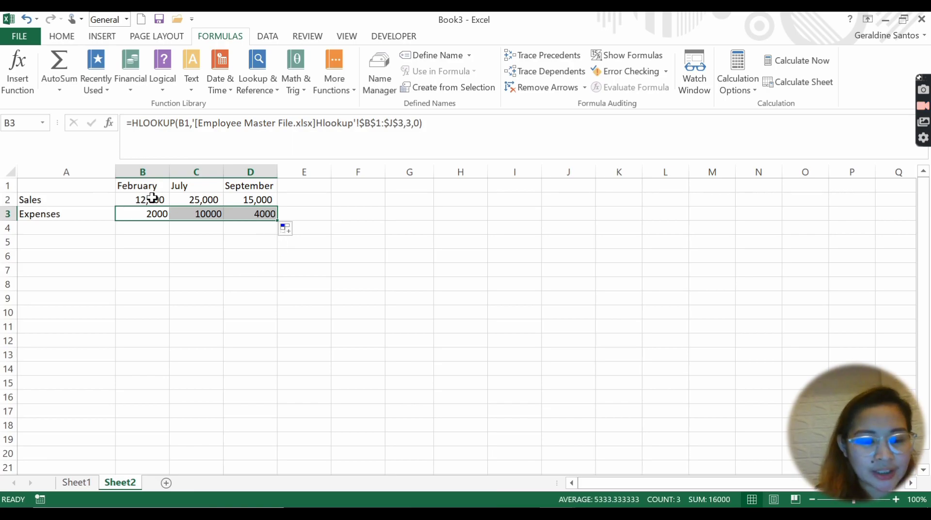
Step: Check the February and July sales on Book3's Sheet2 against the Hlookup sheet of Employee Master File
{"action": "key", "text": "alt+Tab"}
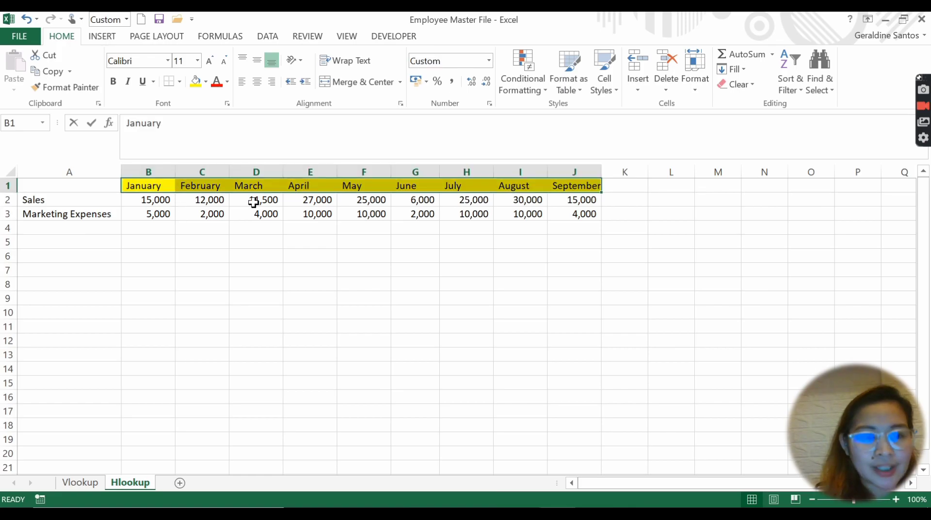
{"action": "left_click", "coordinate": [367, 216]}
{"action": "left_click", "coordinate": [198, 198]}
{"action": "key", "text": "alt+Tab"}
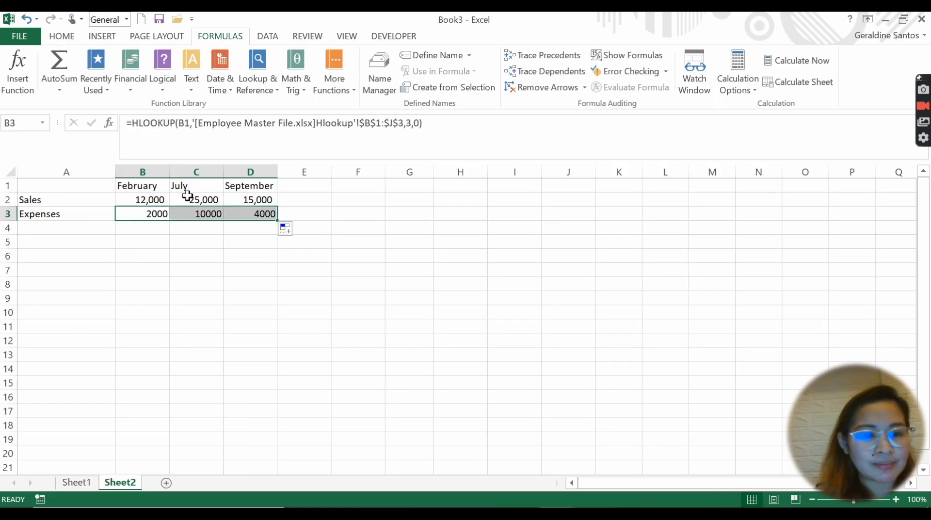
{"action": "left_click", "coordinate": [202, 199]}
{"action": "key", "text": "alt+Tab"}
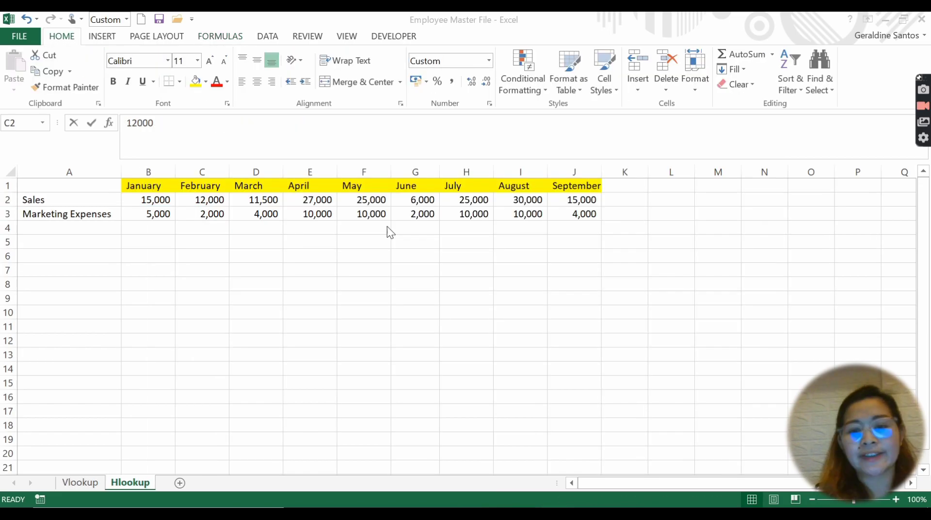
{"action": "left_click", "coordinate": [477, 200]}
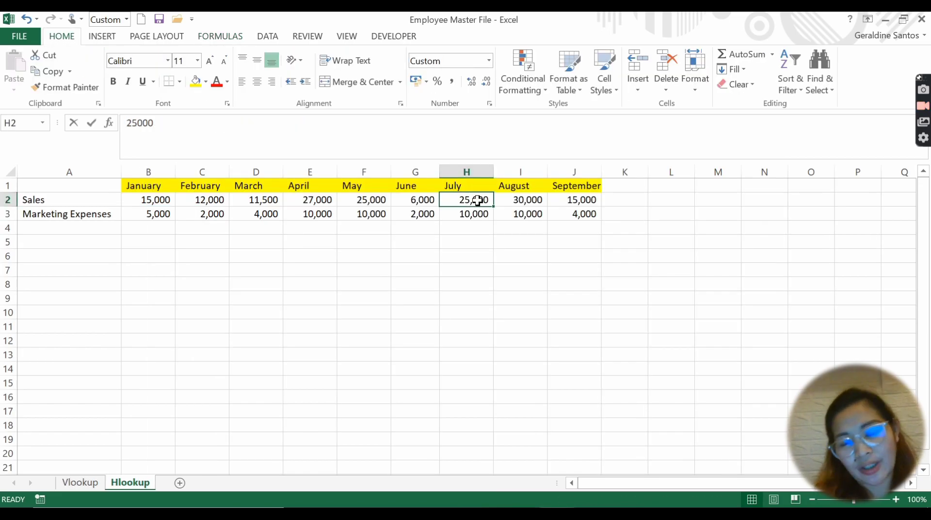
{"action": "key", "text": "alt+Tab"}
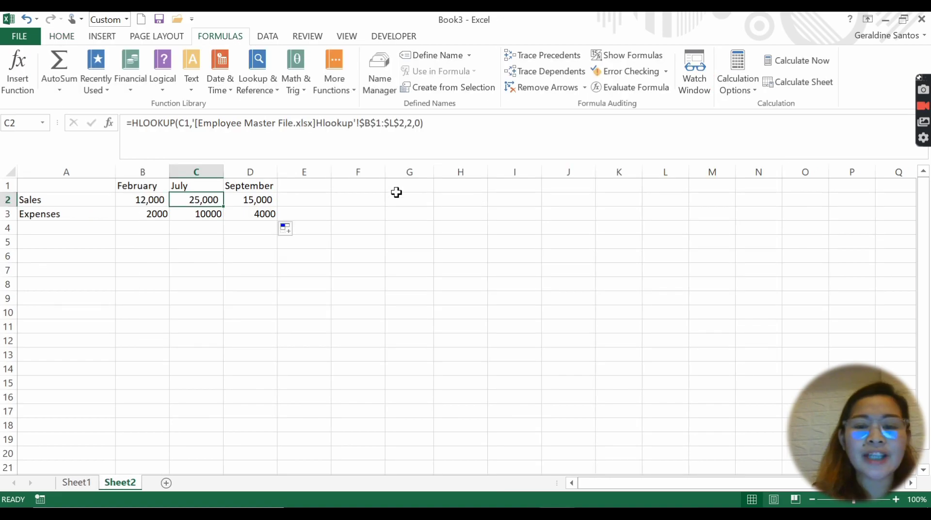
{"action": "left_click", "coordinate": [406, 198]}
{"action": "left_click_drag", "start_coordinate": [138, 186], "coordinate": [237, 186]}
{"action": "key", "text": "ctrl+c"}
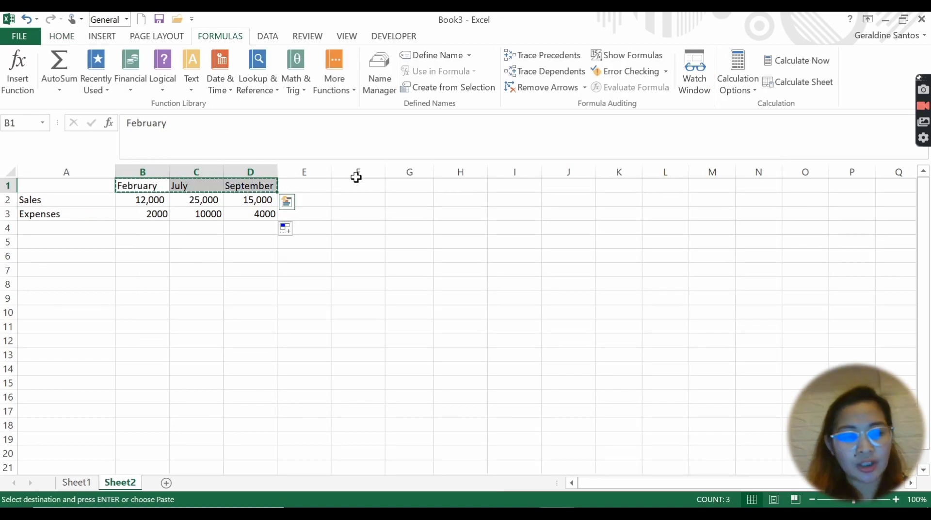
{"action": "left_click", "coordinate": [381, 184]}
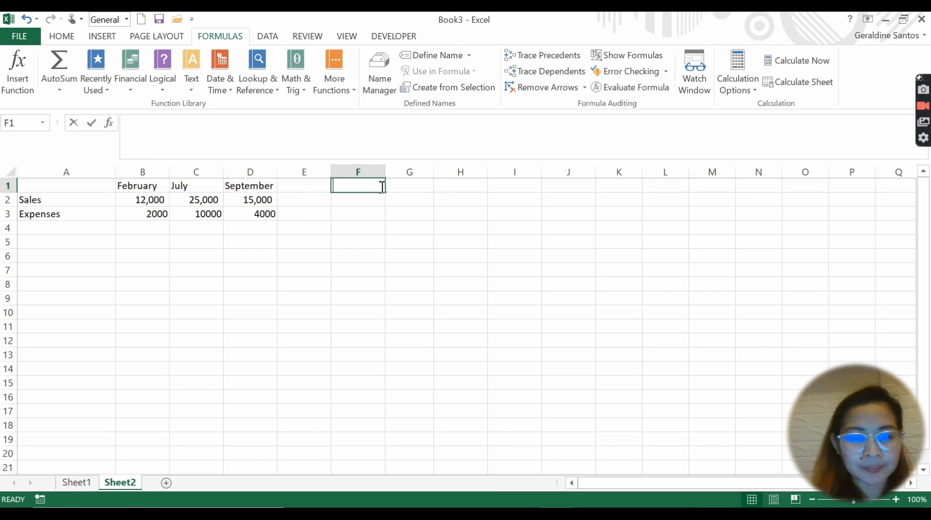
{"action": "left_click", "coordinate": [408, 189]}
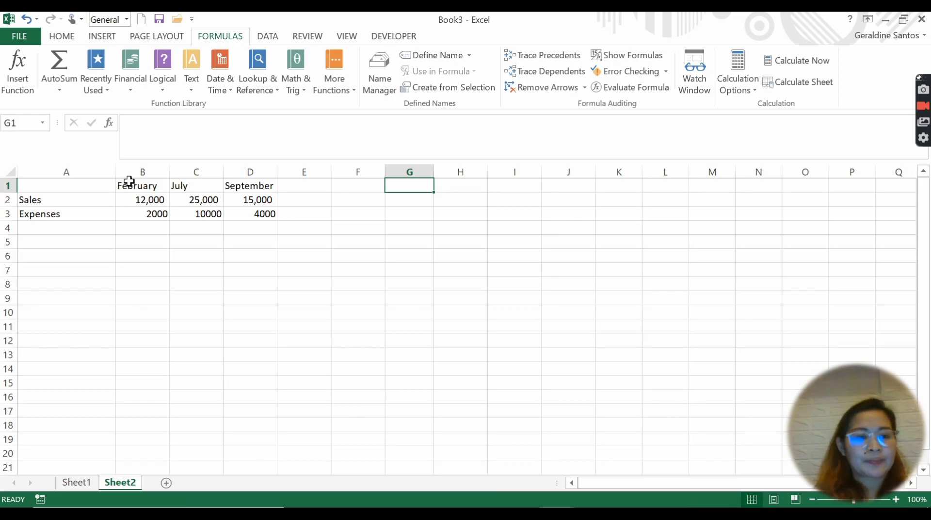
Step: Copy the month headers in B1:D1 to G1:I1 and select the empty cell G2
{"action": "left_click_drag", "start_coordinate": [127, 185], "coordinate": [243, 183]}
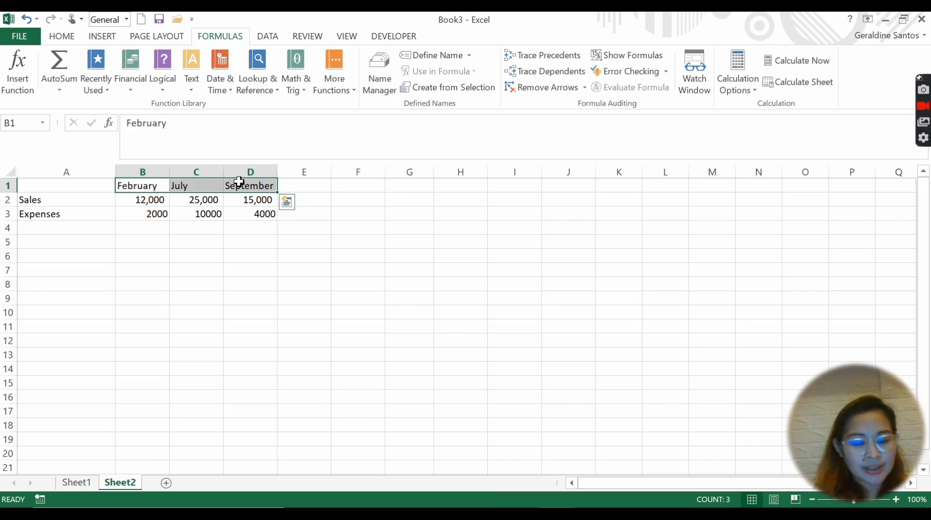
{"action": "key", "text": "ctrl+c"}
{"action": "left_click", "coordinate": [406, 189]}
{"action": "key", "text": "ctrl+v"}
{"action": "left_click", "coordinate": [410, 196]}
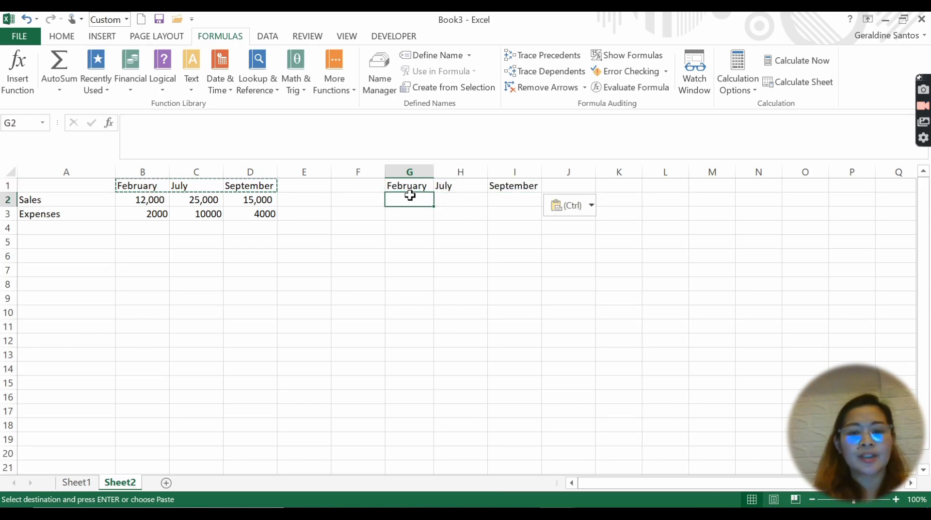
{"action": "key", "text": "Escape"}
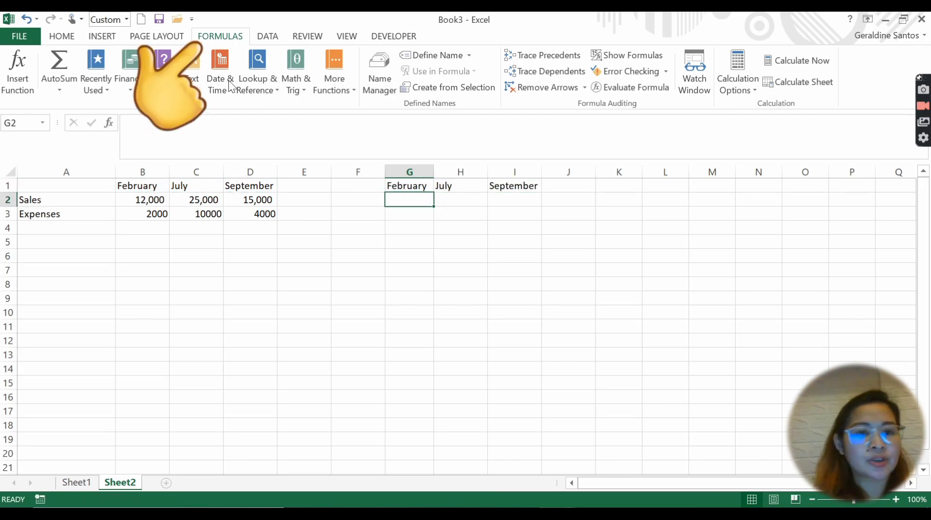
Step: Start an HLOOKUP formula in G2 with the February header G1 as the lookup value
{"action": "left_click", "coordinate": [257, 86]}
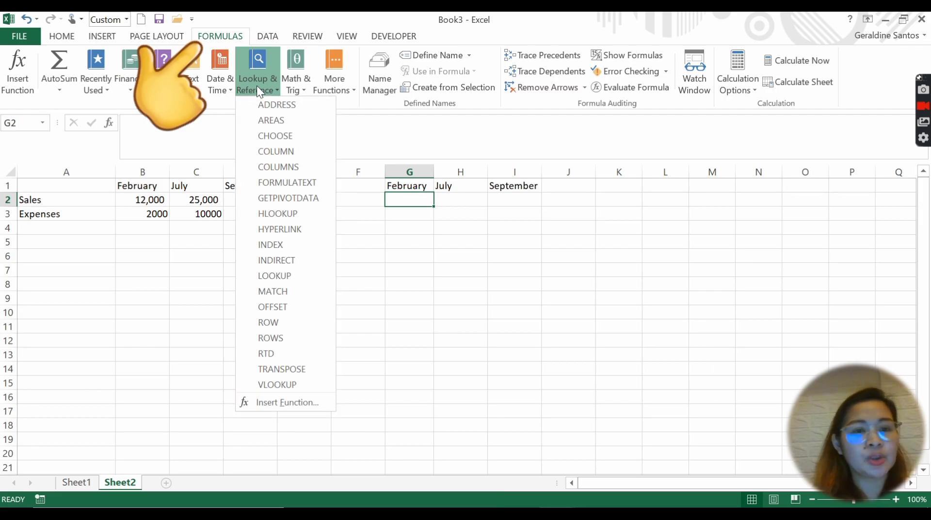
{"action": "left_click", "coordinate": [255, 82]}
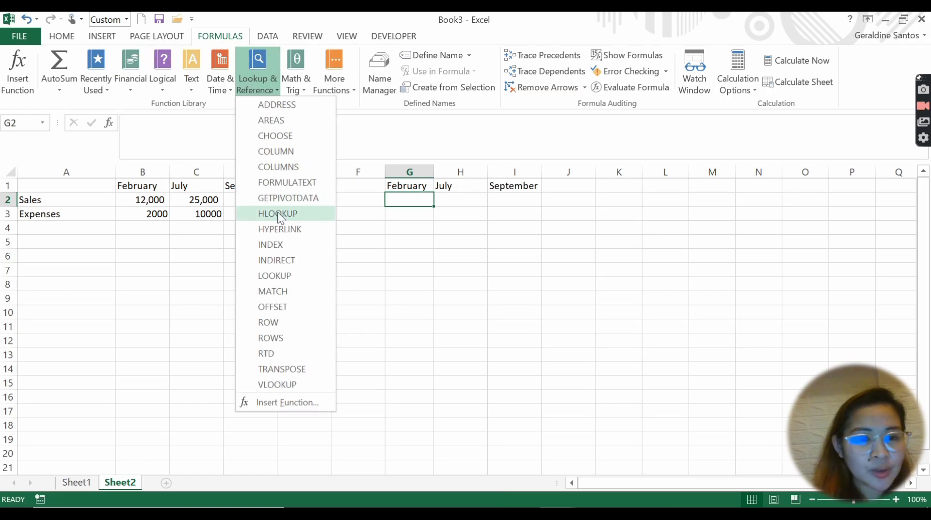
{"action": "key", "text": "Escape"}
{"action": "type", "text": "=HLOOKUP("}
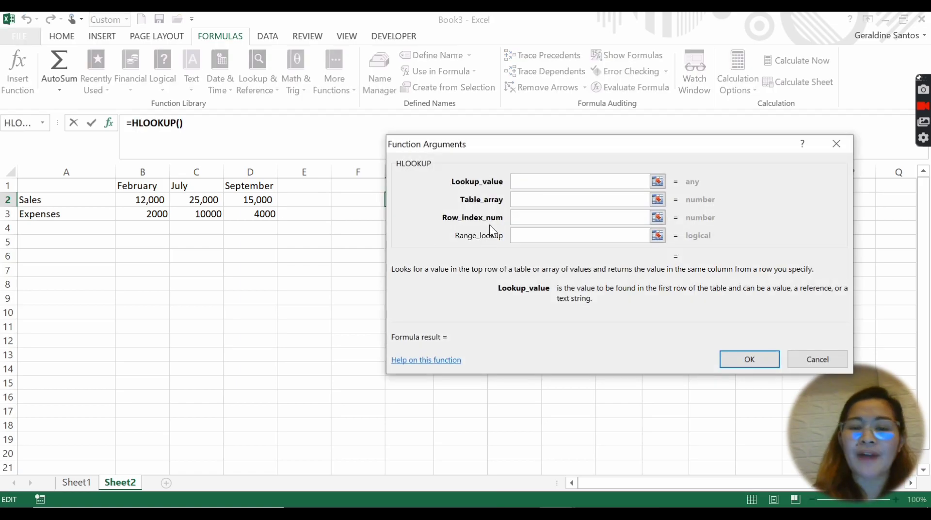
{"action": "left_click", "coordinate": [546, 188]}
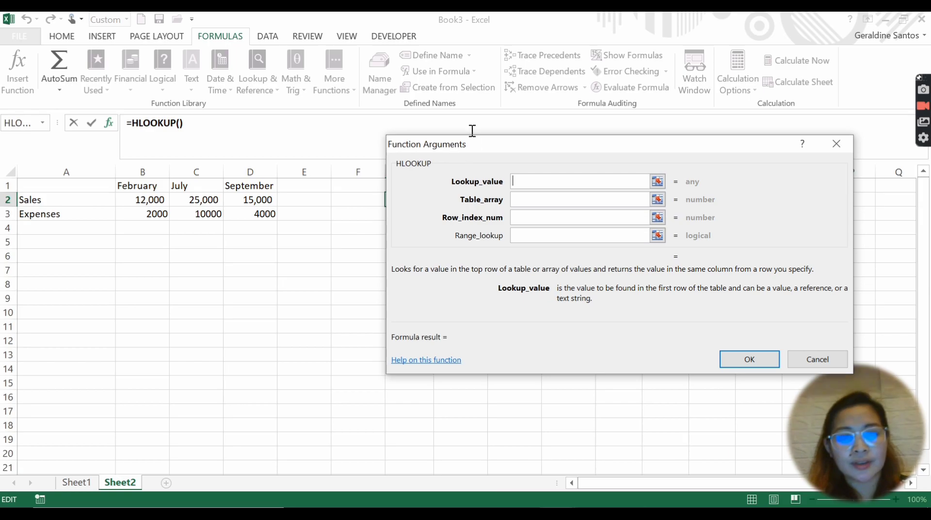
{"action": "left_click_drag", "start_coordinate": [470, 146], "coordinate": [584, 141]}
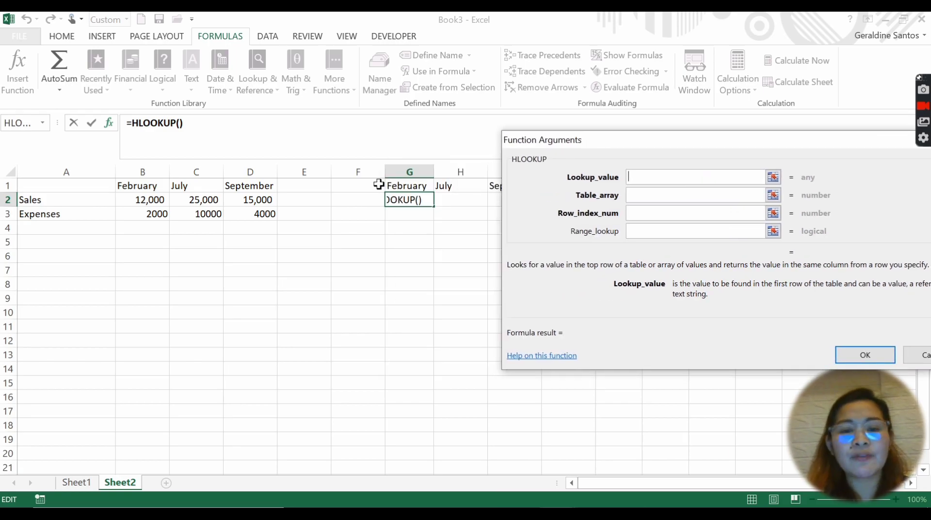
{"action": "left_click", "coordinate": [417, 184]}
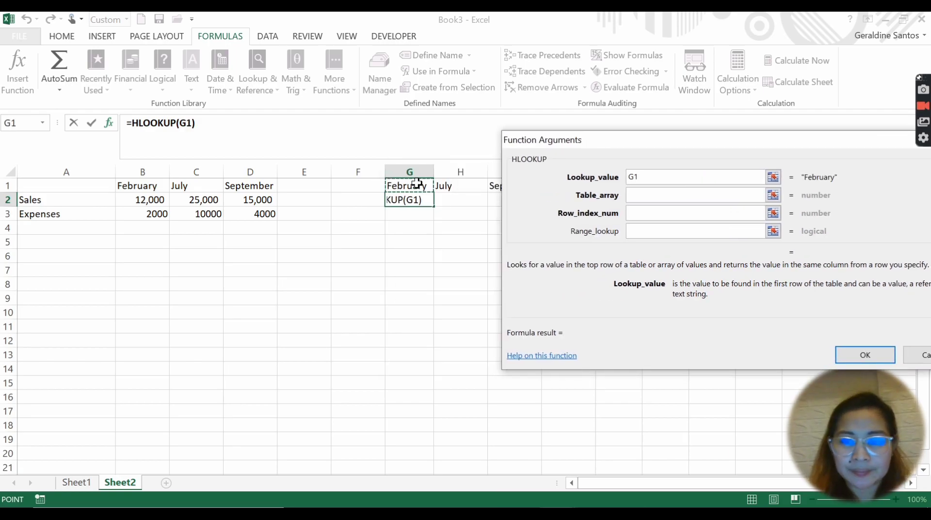
Step: Set the G2 formula's table array to $B$1:$J$3 on the Hlookup sheet of Employee Master File
{"action": "left_click", "coordinate": [641, 198]}
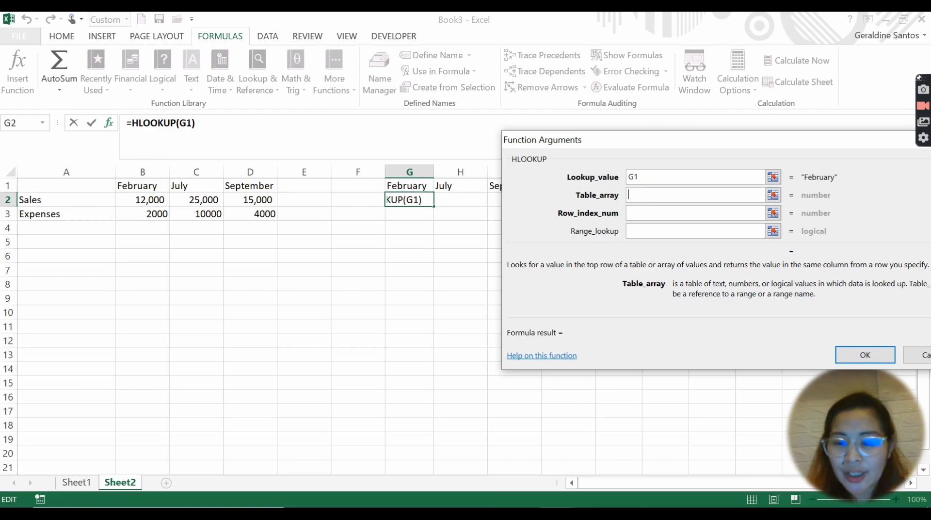
{"action": "left_click", "coordinate": [505, 476]}
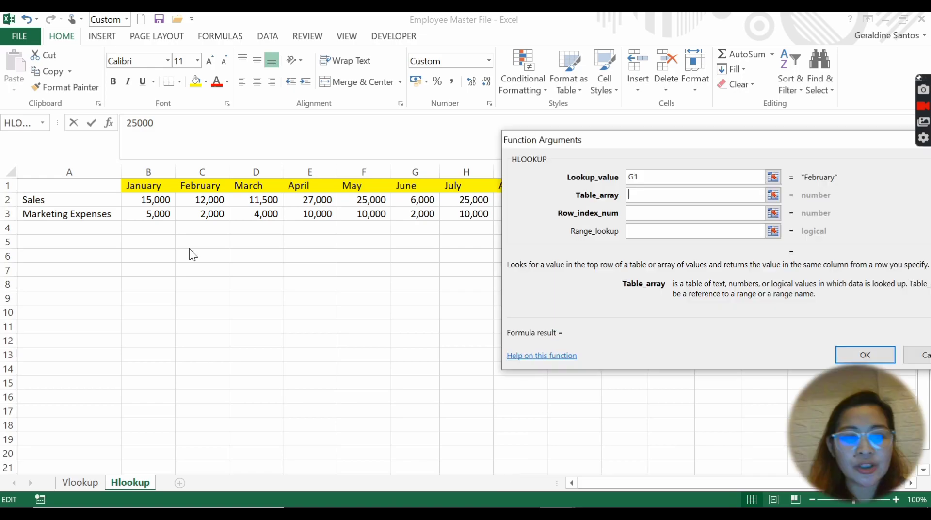
{"action": "left_click", "coordinate": [161, 186]}
{"action": "left_click_drag", "start_coordinate": [270, 188], "coordinate": [576, 217]}
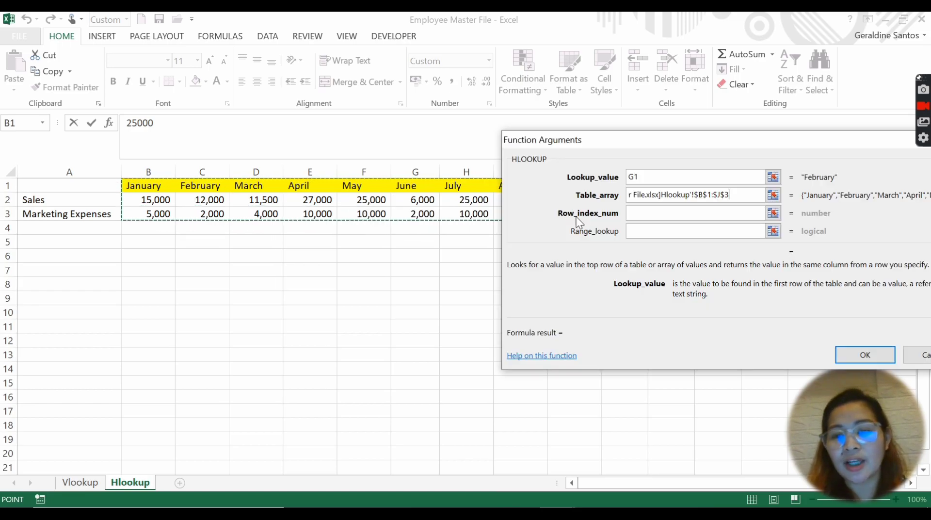
Step: Complete the G2 HLOOKUP with row index 2 and range lookup 0, and fill it across through I2
{"action": "left_click", "coordinate": [708, 213]}
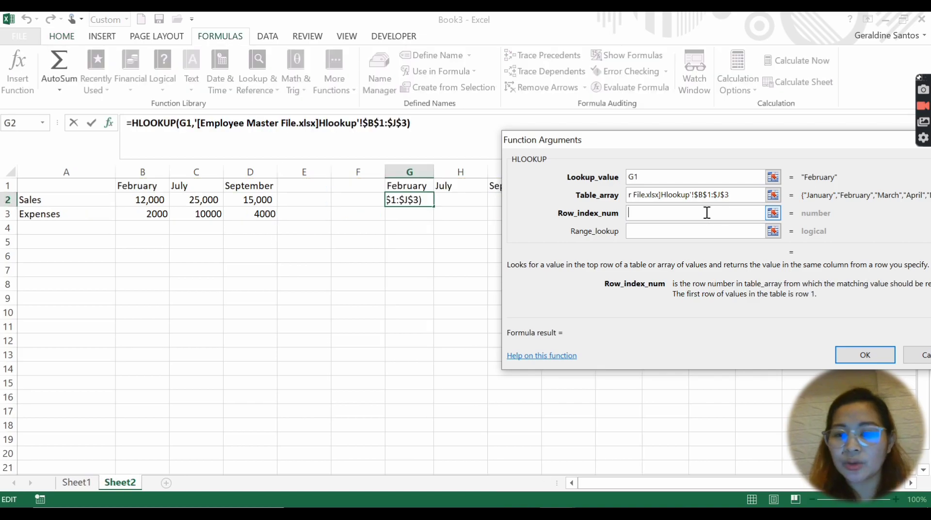
{"action": "type", "text": "2"}
{"action": "left_click", "coordinate": [669, 232]}
{"action": "type", "text": "0"}
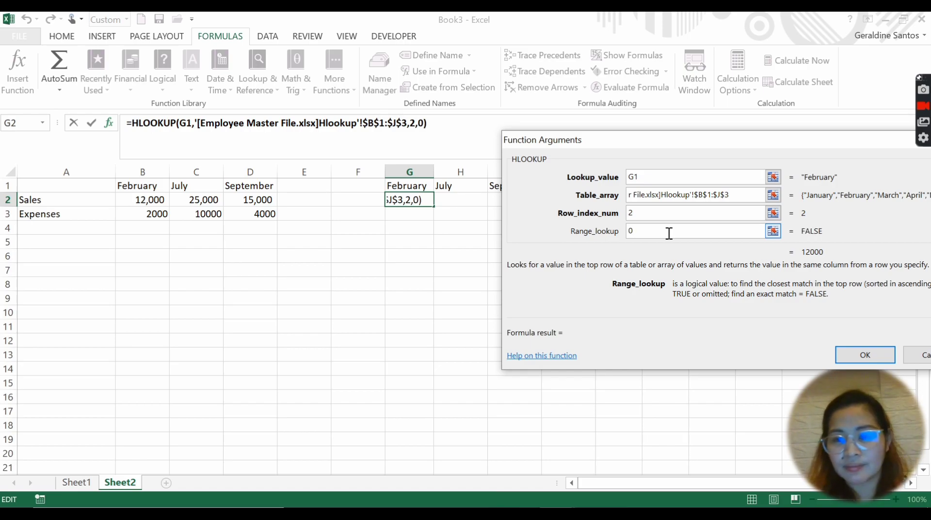
{"action": "left_click", "coordinate": [872, 357]}
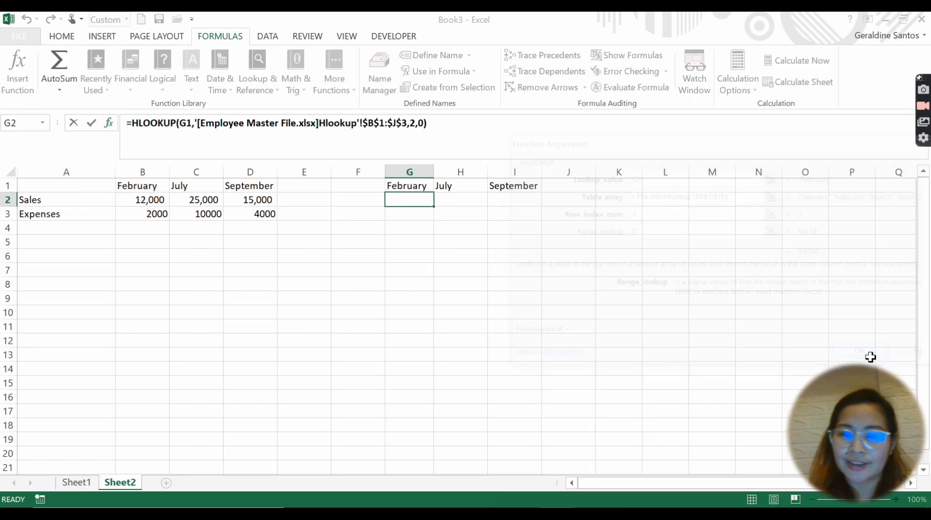
{"action": "left_click_drag", "start_coordinate": [434, 206], "coordinate": [517, 208]}
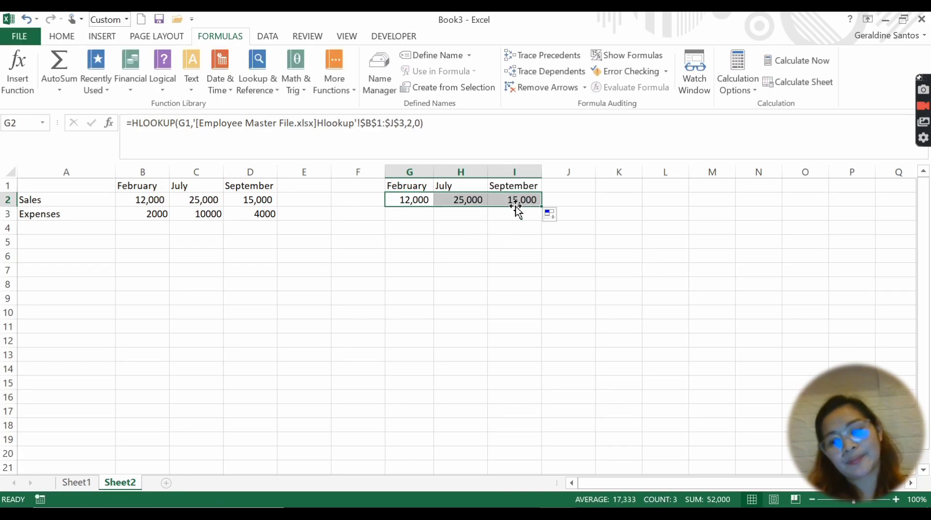
Step: Start an HLOOKUP formula in G3 with the February header G1 as the lookup value
{"action": "left_click", "coordinate": [401, 210]}
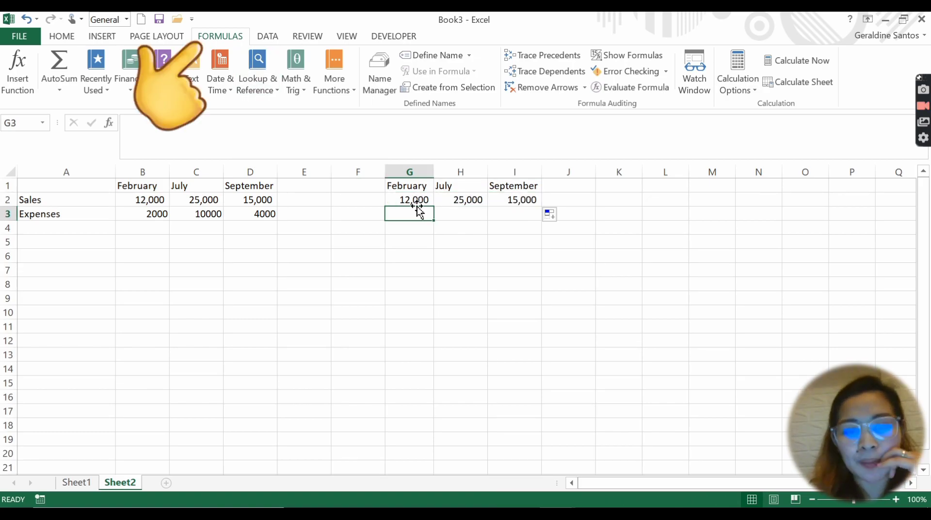
{"action": "left_click", "coordinate": [272, 90]}
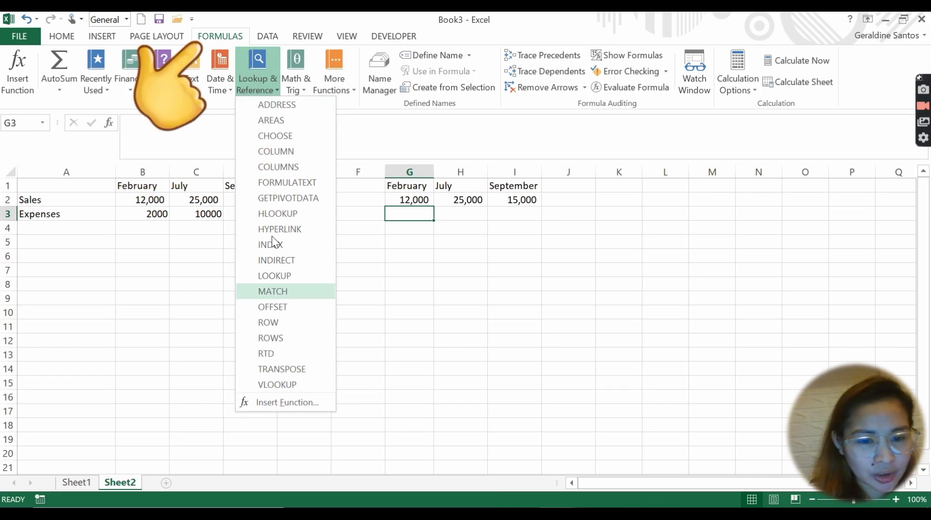
{"action": "left_click", "coordinate": [278, 217]}
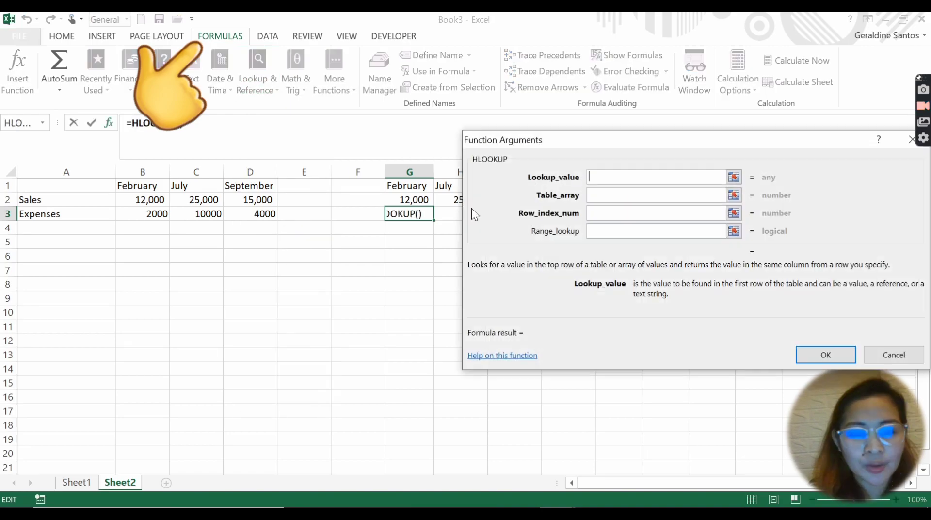
{"action": "left_click", "coordinate": [422, 187]}
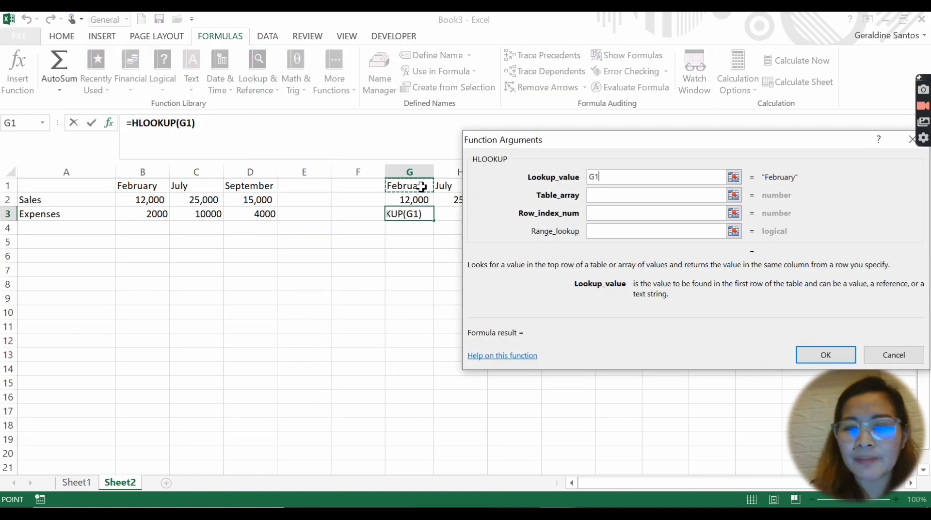
Step: Set the G3 formula's table array to the months, Sales and Marketing Expenses block, $B$1:$J$3, on Employee Master File's Hlookup sheet
{"action": "left_click", "coordinate": [620, 196]}
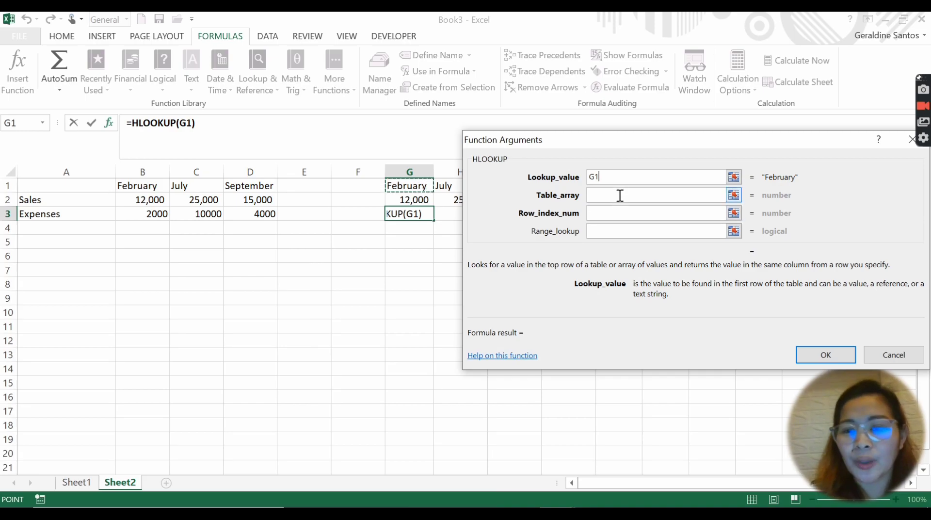
{"action": "left_click", "coordinate": [557, 514]}
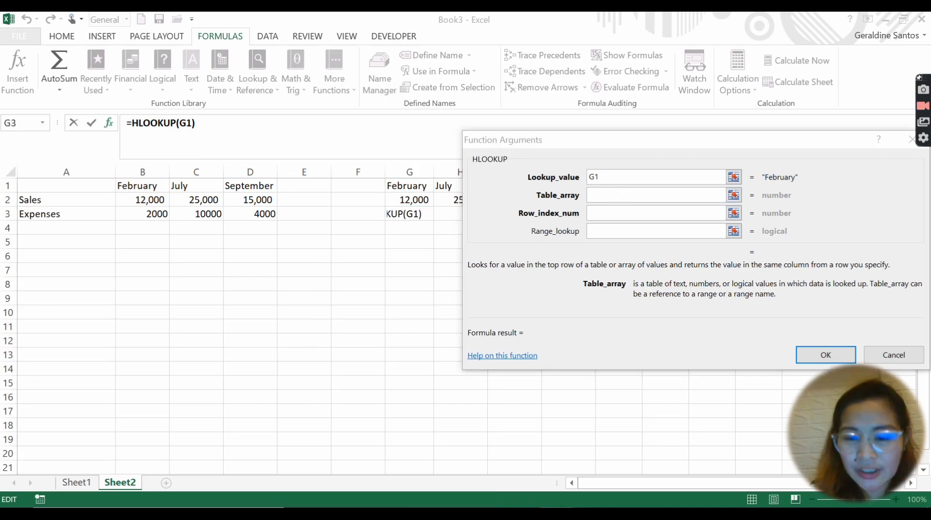
{"action": "left_click", "coordinate": [518, 480]}
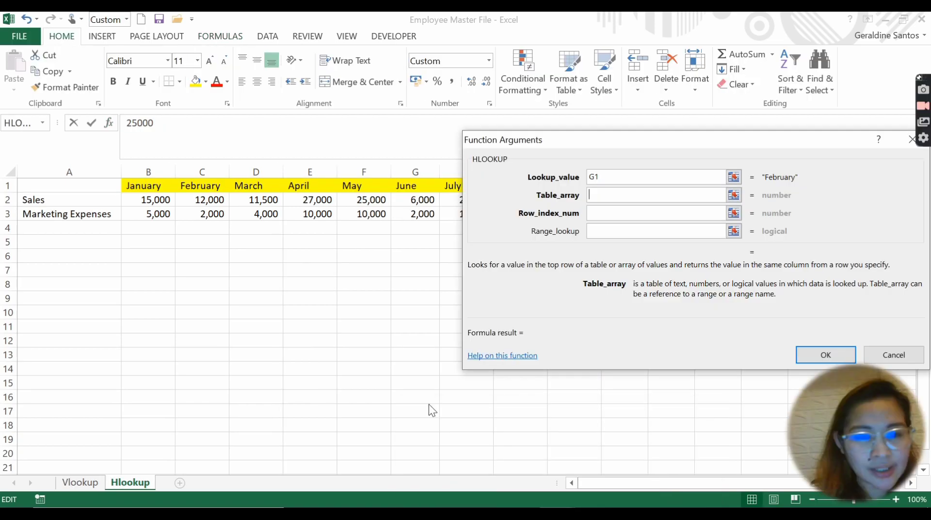
{"action": "left_click_drag", "start_coordinate": [157, 187], "coordinate": [589, 214]}
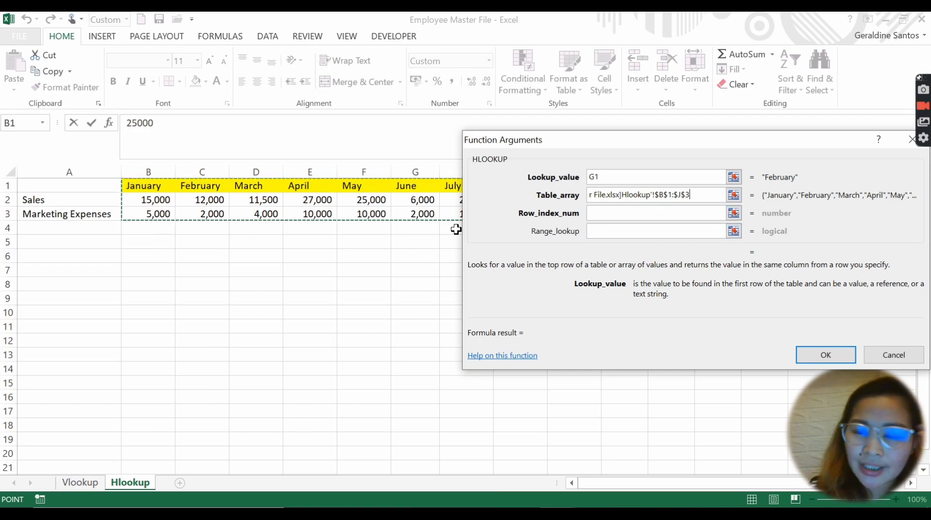
Step: Complete the G3 HLOOKUP with row index 3 and range lookup 0, and fill it across through I3
{"action": "left_click", "coordinate": [629, 215]}
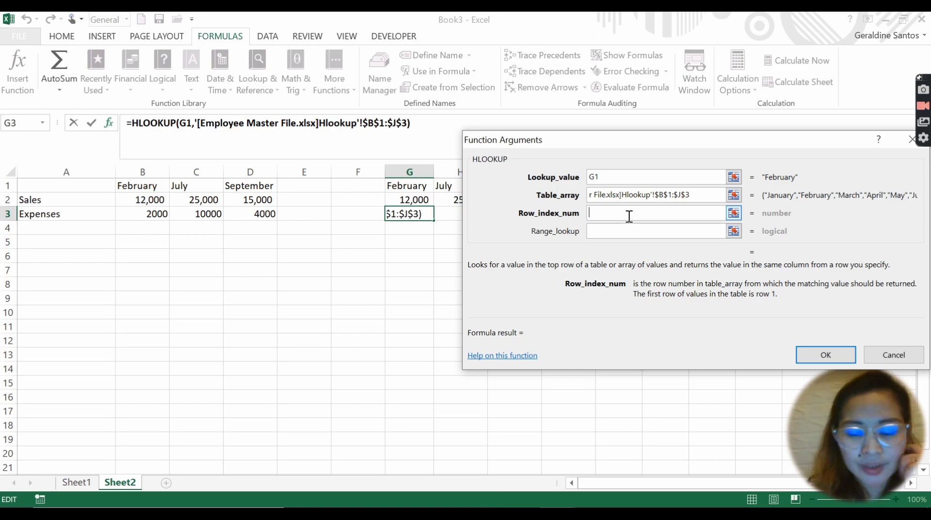
{"action": "type", "text": "3"}
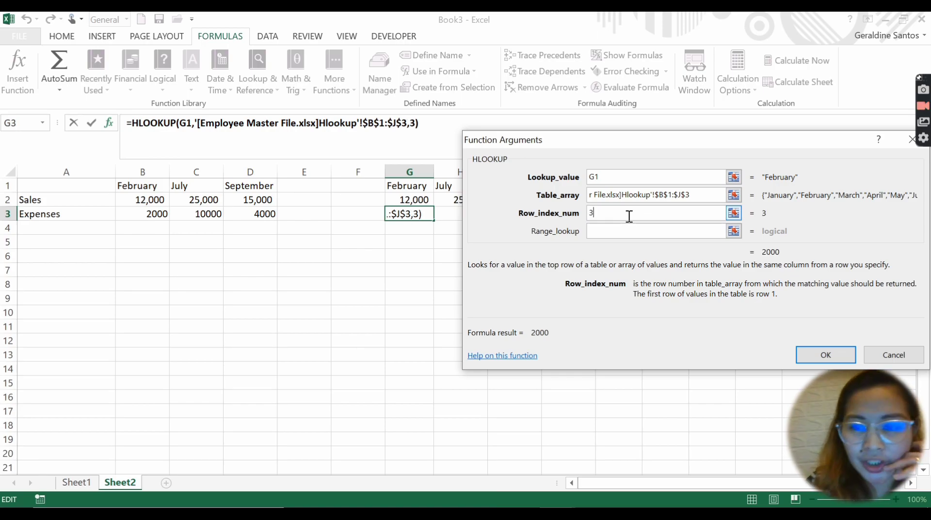
{"action": "left_click", "coordinate": [626, 230]}
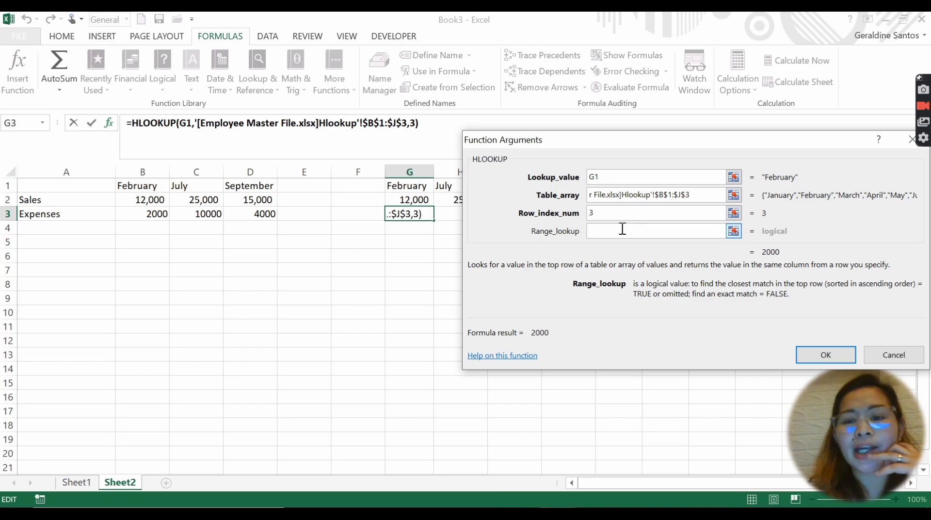
{"action": "type", "text": "0"}
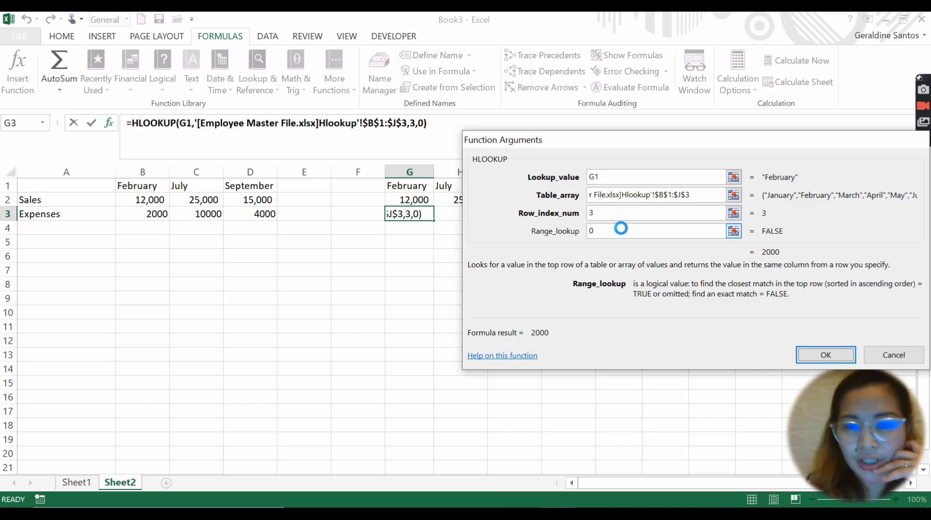
{"action": "key", "text": "Return"}
{"action": "left_click_drag", "start_coordinate": [433, 221], "coordinate": [547, 228]}
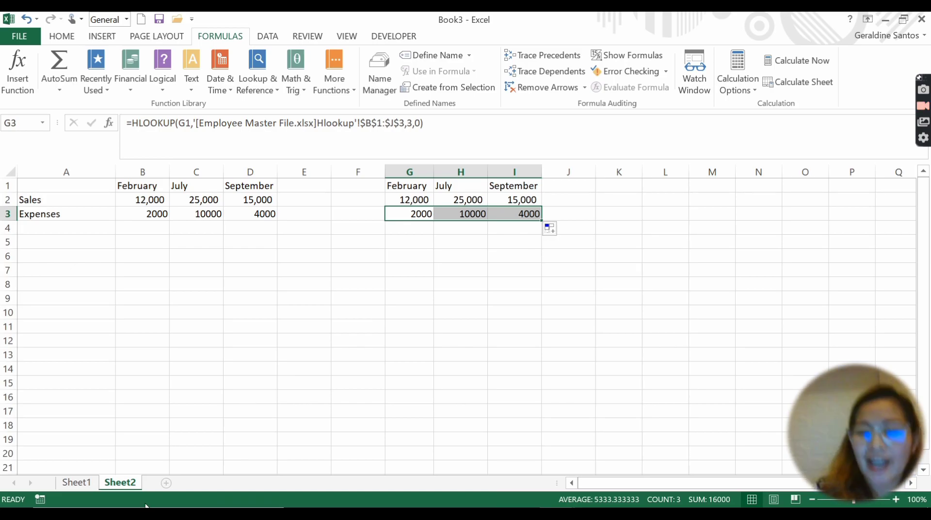
Step: Switch to Employee Master File's Vlookup sheet and examine the Dubai entries in the Office Location column
{"action": "key", "text": "alt+Tab"}
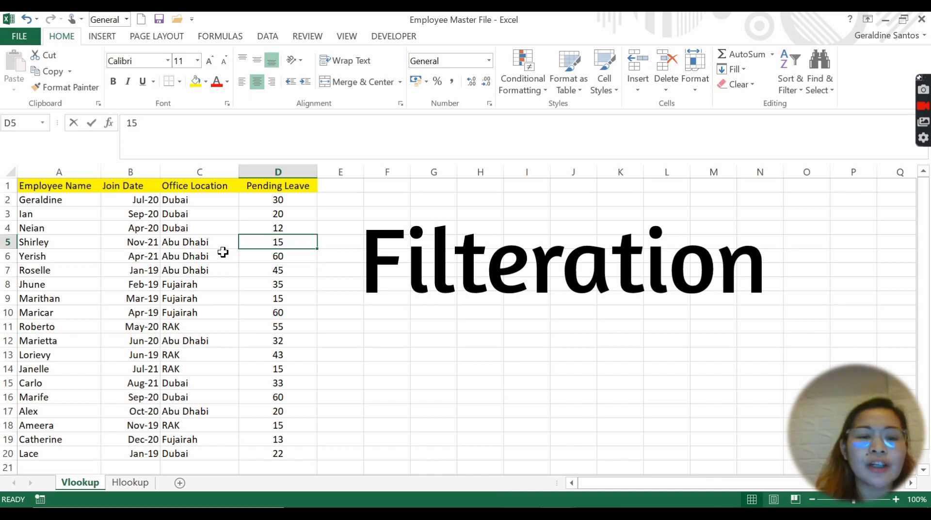
{"action": "left_click_drag", "start_coordinate": [223, 200], "coordinate": [190, 224]}
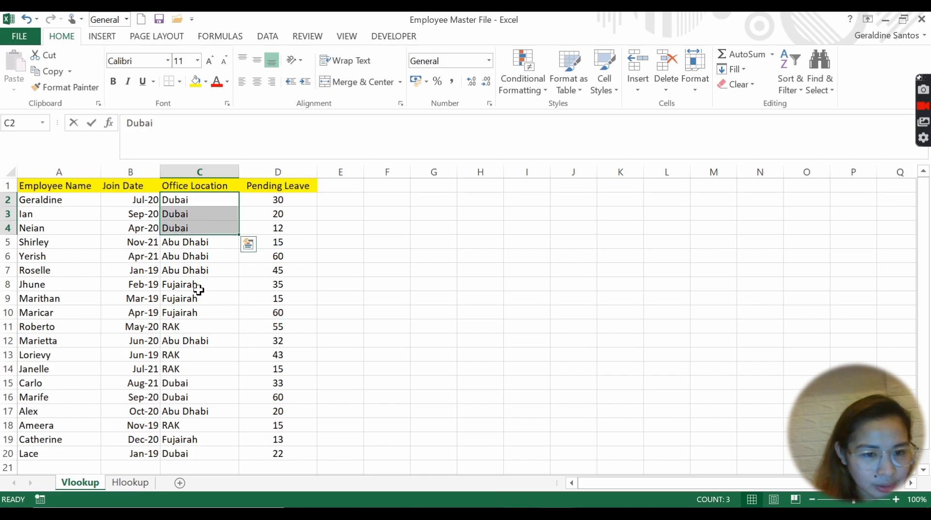
{"action": "left_click_drag", "start_coordinate": [191, 387], "coordinate": [192, 398]}
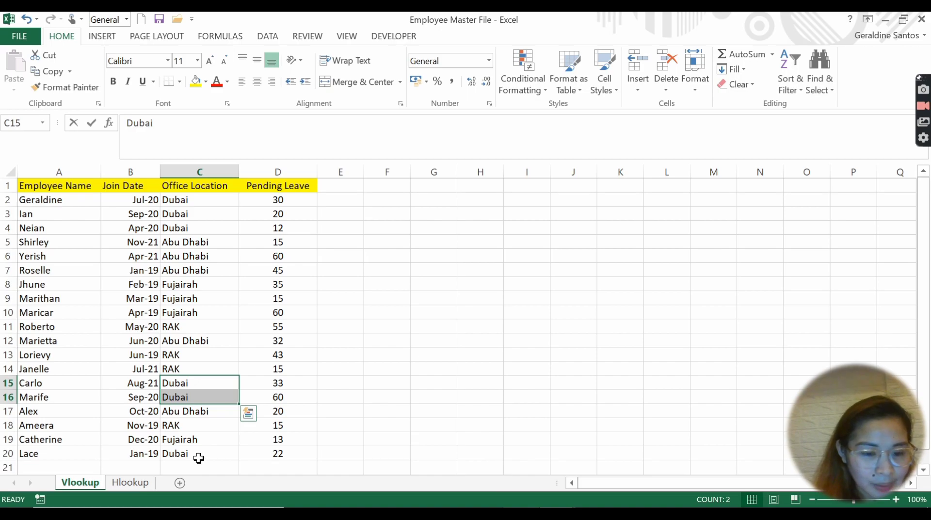
{"action": "left_click", "coordinate": [199, 456]}
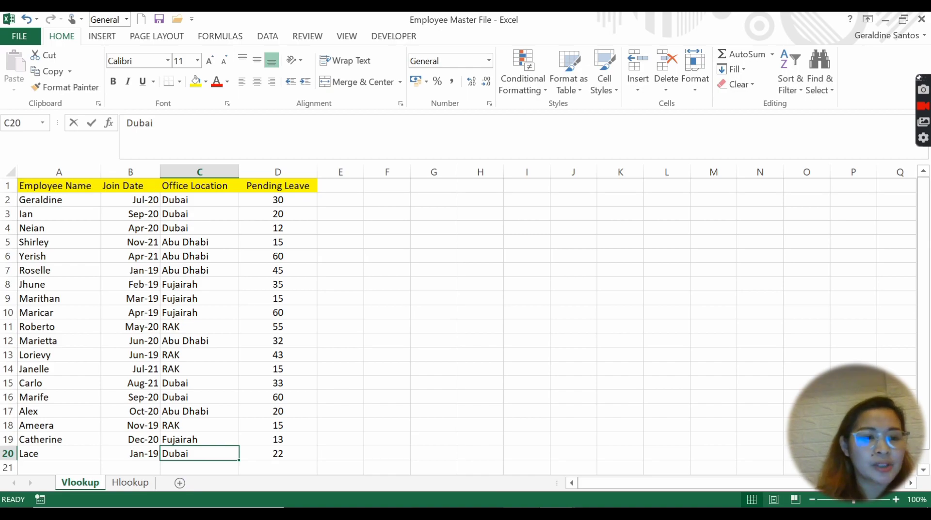
Step: Turn on filtering for the header row 1 of the employee table
{"action": "left_click", "coordinate": [8, 186]}
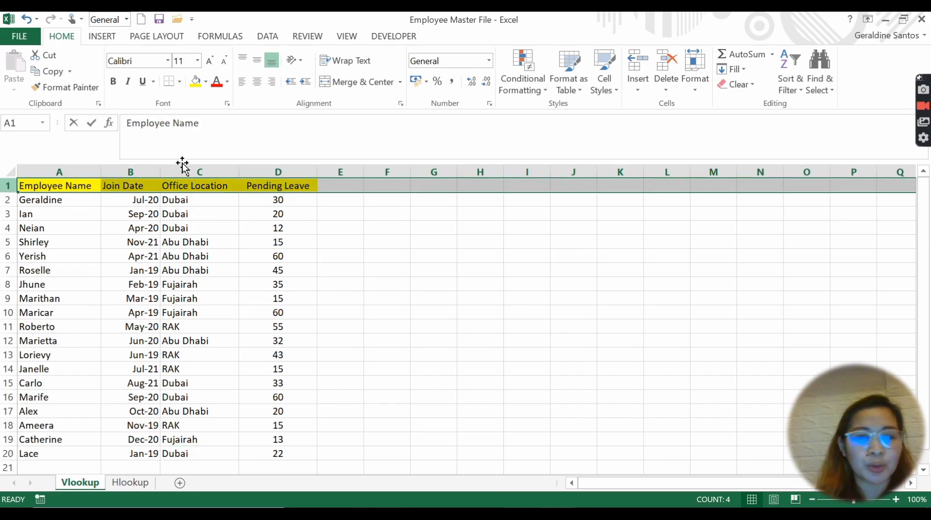
{"action": "left_click", "coordinate": [796, 83]}
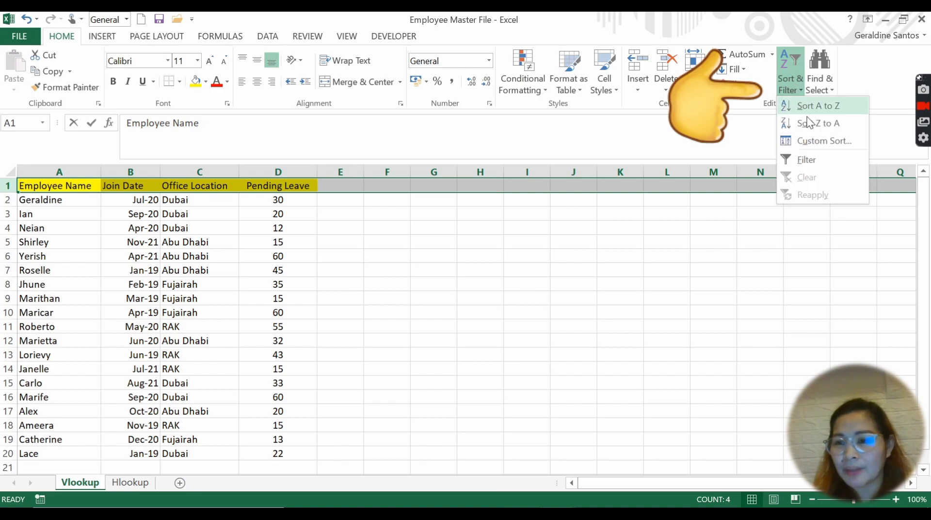
{"action": "left_click", "coordinate": [806, 161]}
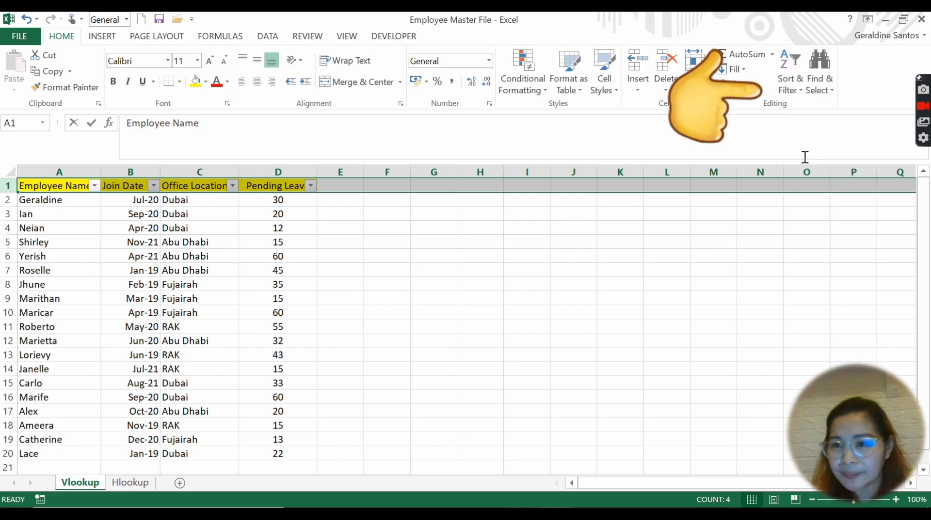
{"action": "left_click", "coordinate": [356, 273]}
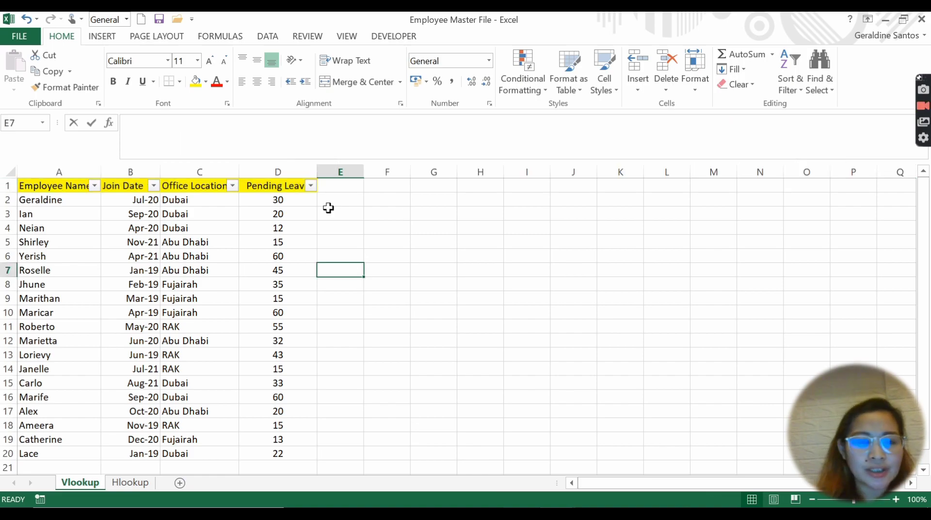
Step: Filter the Office Location column to Dubai only and select the filtered location entries
{"action": "left_click", "coordinate": [233, 186]}
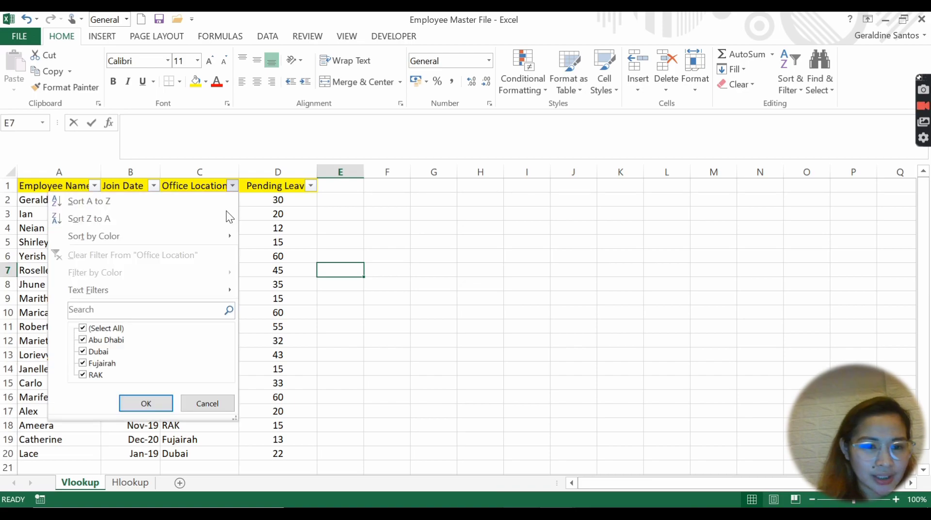
{"action": "left_click", "coordinate": [108, 330]}
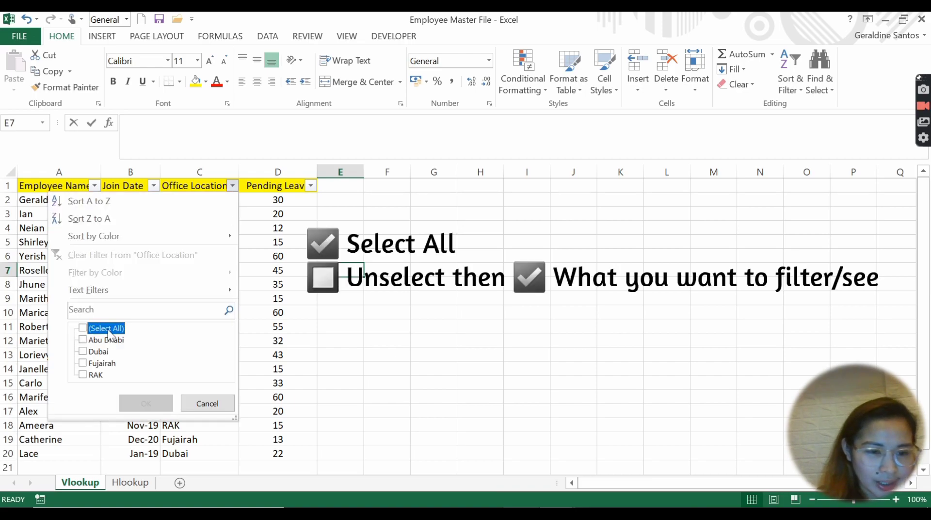
{"action": "left_click", "coordinate": [100, 352]}
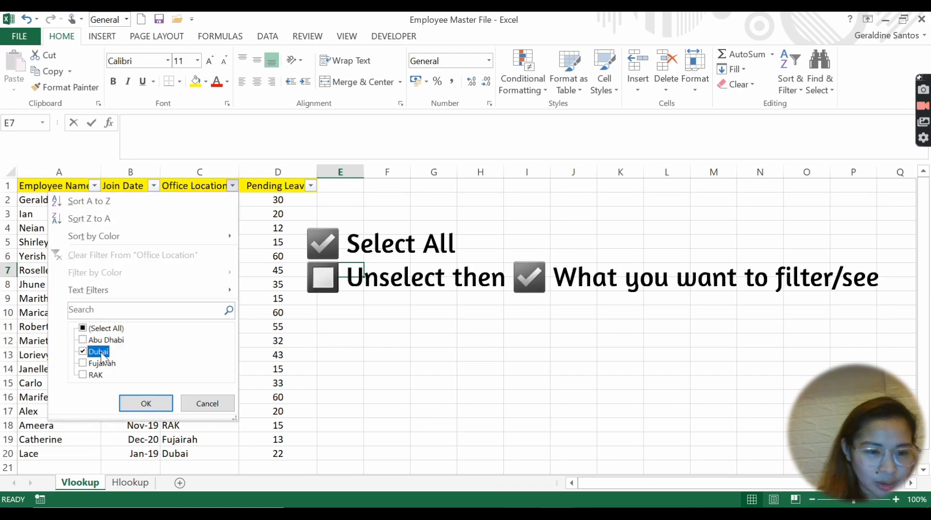
{"action": "left_click", "coordinate": [134, 403]}
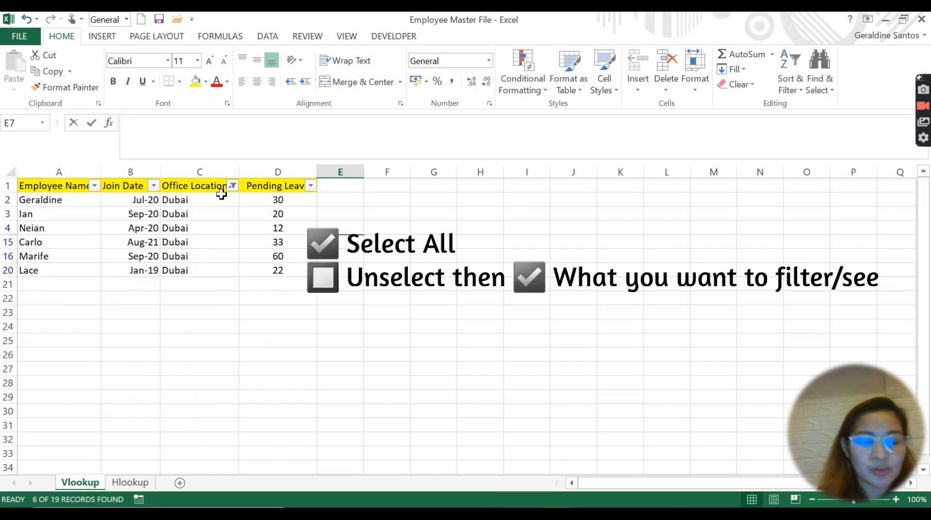
{"action": "left_click_drag", "start_coordinate": [222, 194], "coordinate": [217, 257]}
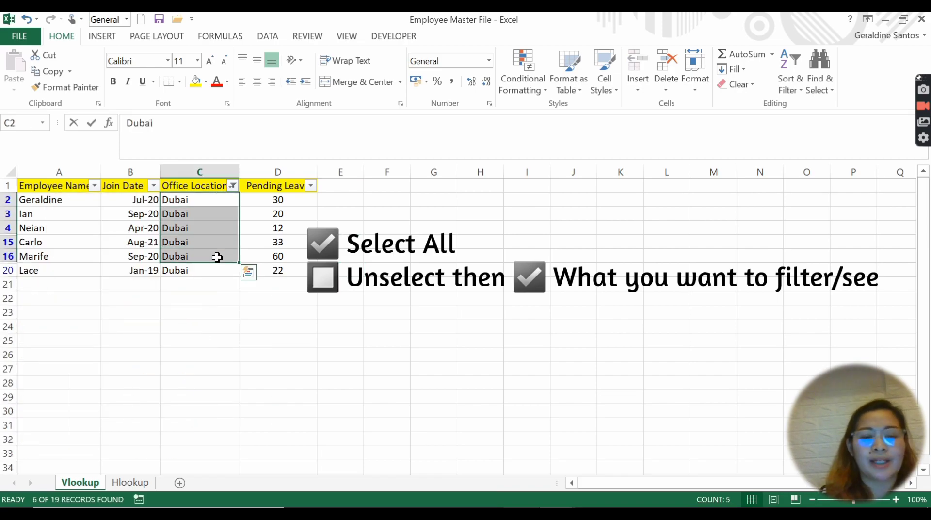
Step: Change the Office Location filter from Dubai to RAK only and select the four RAK entries
{"action": "left_click", "coordinate": [234, 187]}
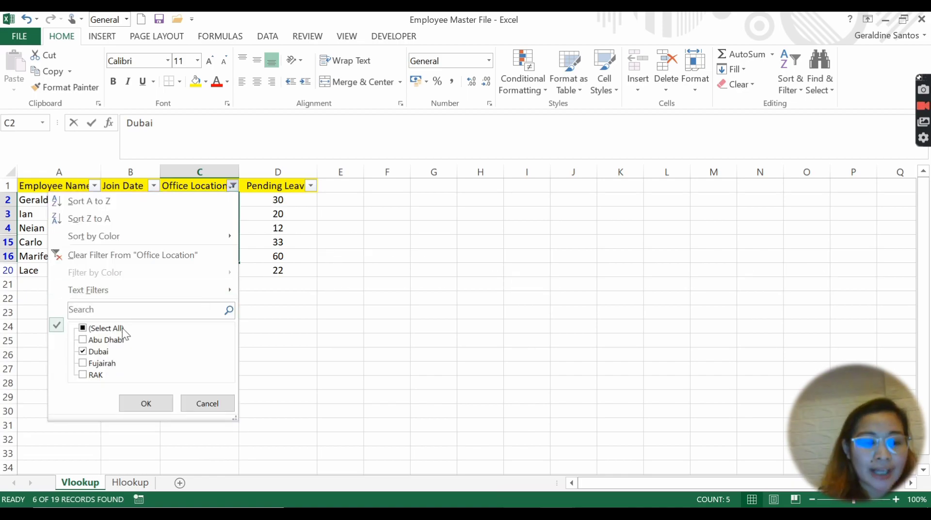
{"action": "left_click", "coordinate": [97, 352]}
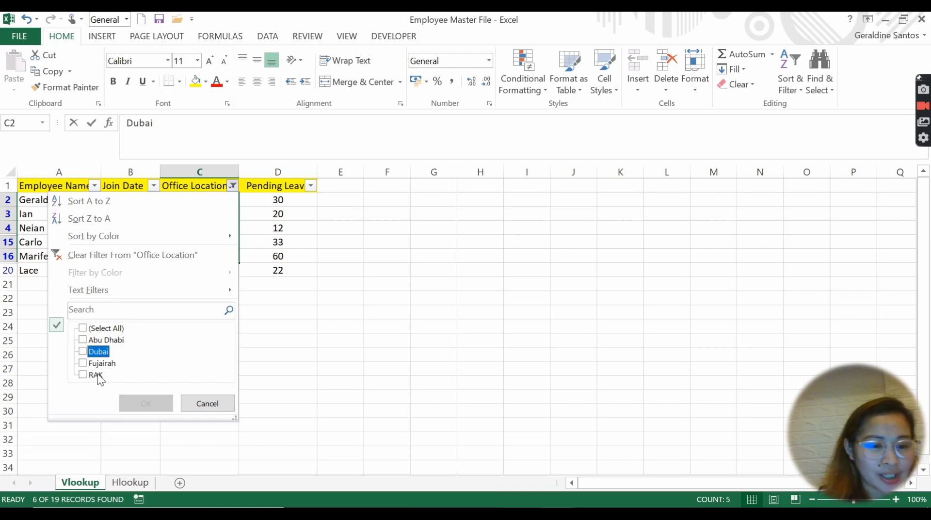
{"action": "left_click", "coordinate": [96, 375]}
{"action": "left_click", "coordinate": [133, 402]}
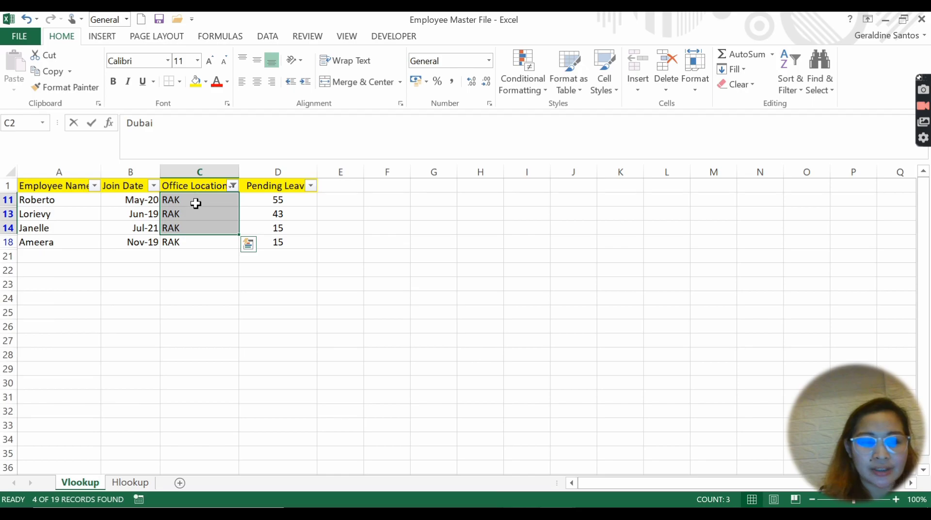
{"action": "left_click_drag", "start_coordinate": [194, 206], "coordinate": [189, 238]}
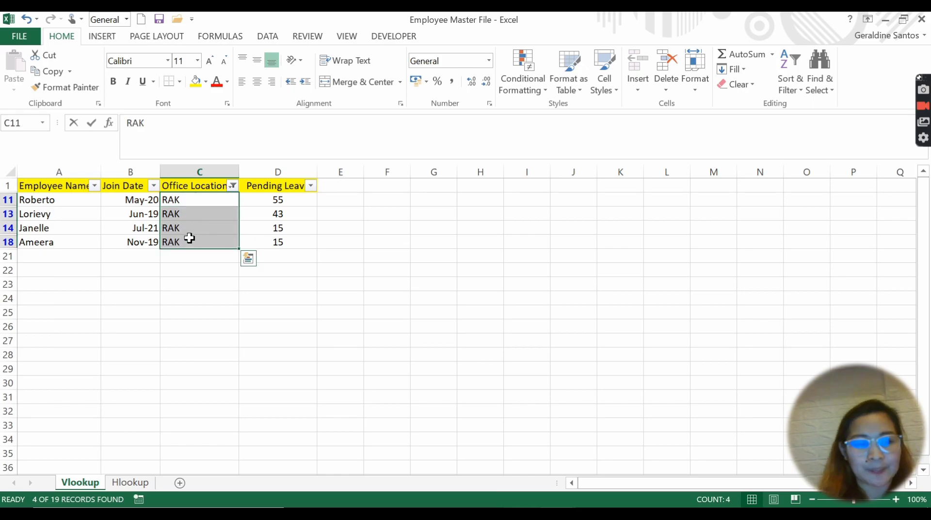
Step: Reset the Office Location filter from RAK only to all locations
{"action": "left_click", "coordinate": [278, 241]}
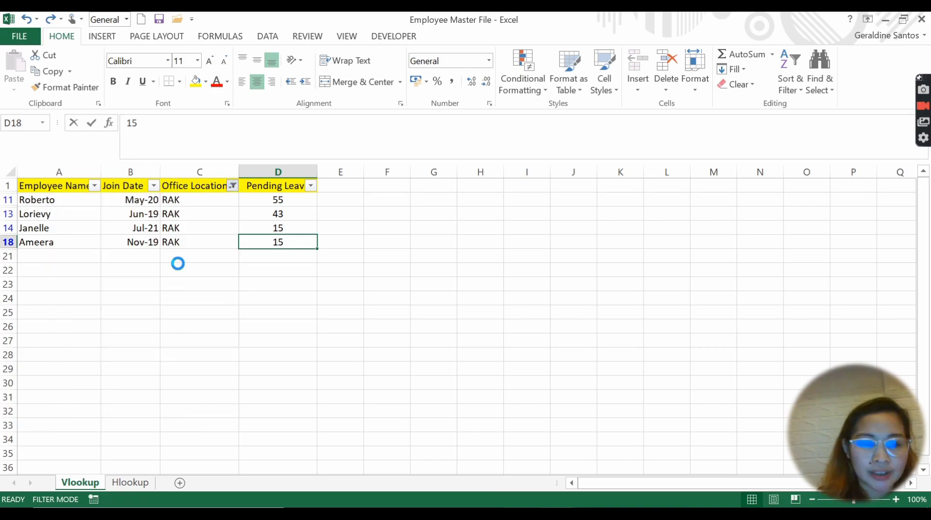
{"action": "left_click", "coordinate": [121, 327]}
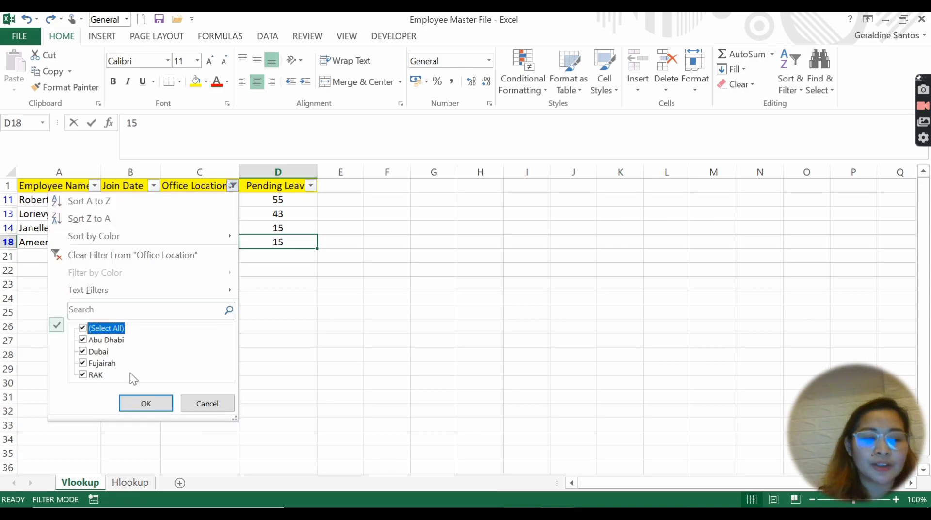
{"action": "left_click", "coordinate": [127, 400]}
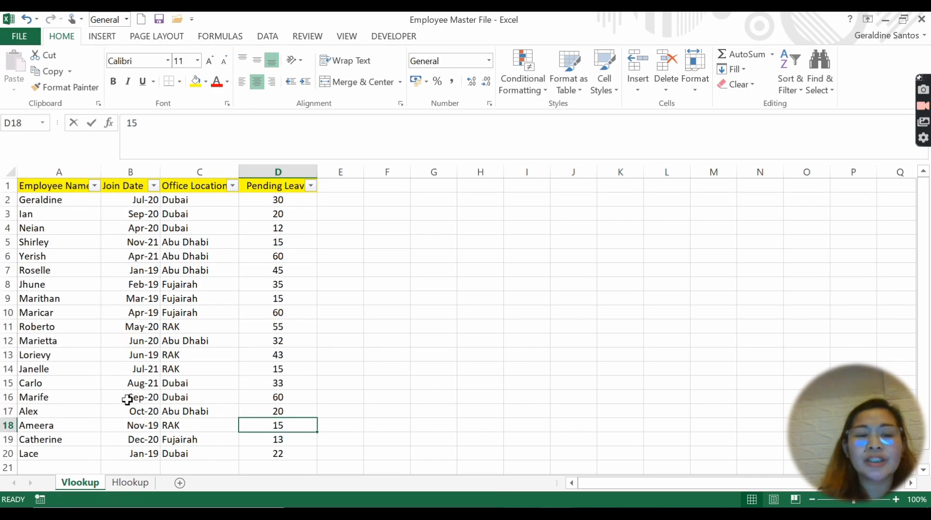
Step: Narrow the full employee table to the Dubai records with the Office Location filter
{"action": "left_click", "coordinate": [233, 187]}
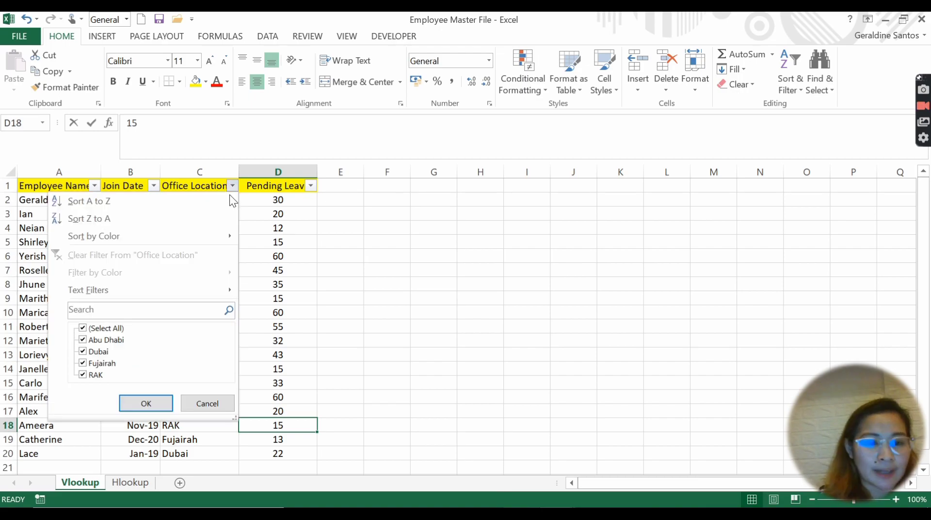
{"action": "left_click", "coordinate": [106, 328]}
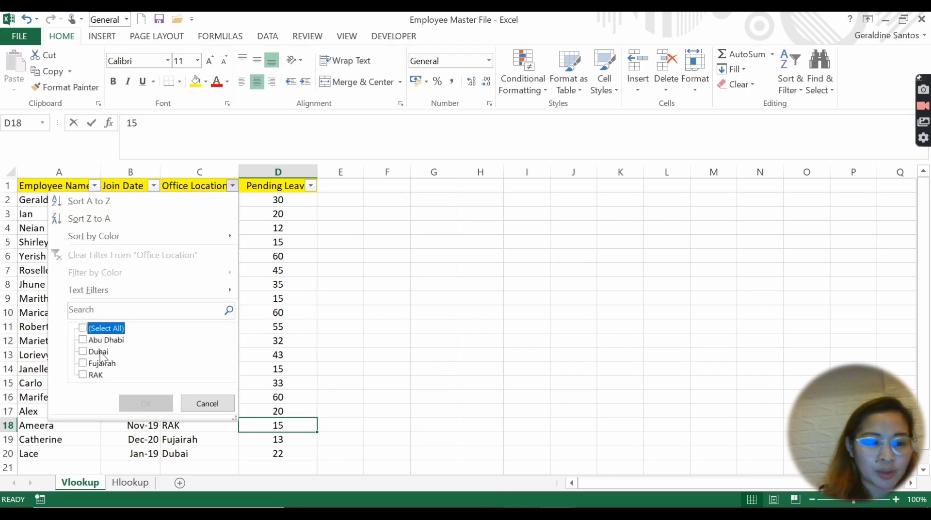
{"action": "left_click", "coordinate": [100, 352]}
{"action": "left_click", "coordinate": [141, 404]}
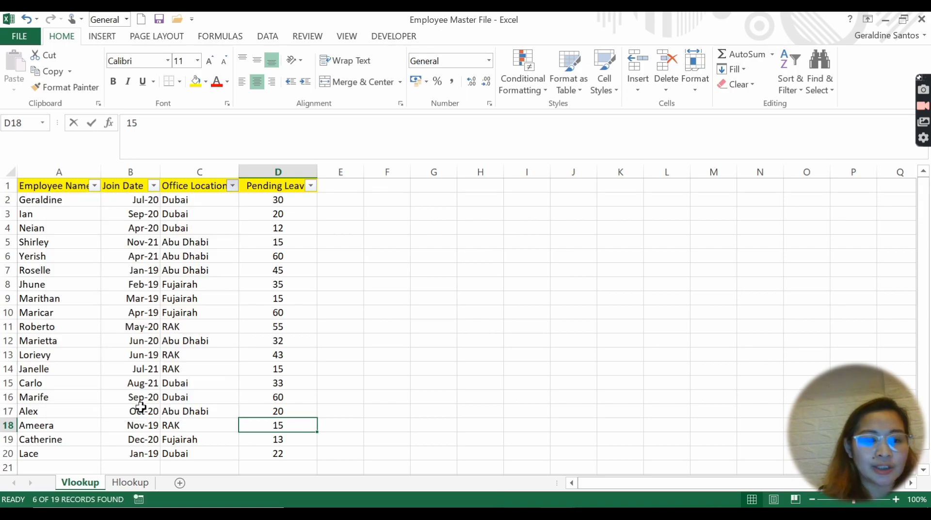
Step: Copy the filtered Dubai table with its headers into A1 of a new sheet in Book3, and widen column A to fit Employee Name
{"action": "left_click_drag", "start_coordinate": [38, 187], "coordinate": [279, 267]}
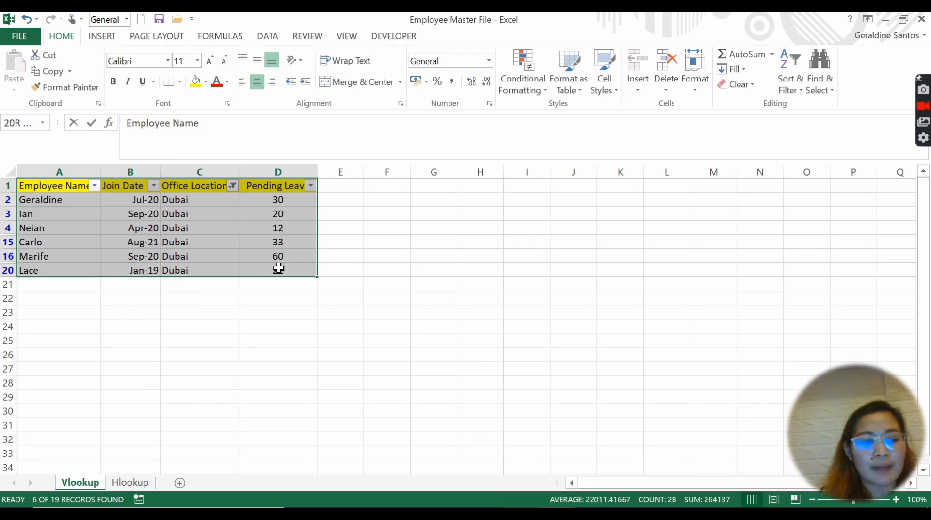
{"action": "key", "text": "ctrl+c"}
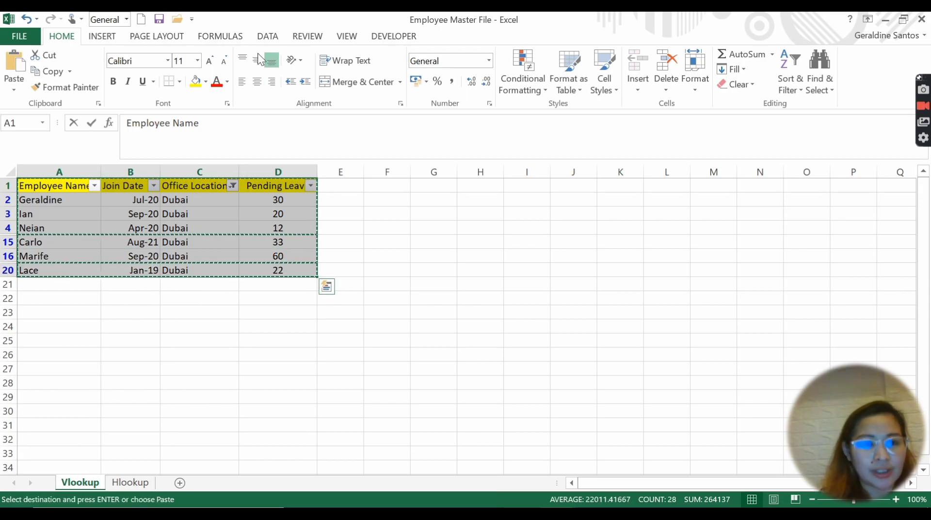
{"action": "key", "text": "alt+Tab"}
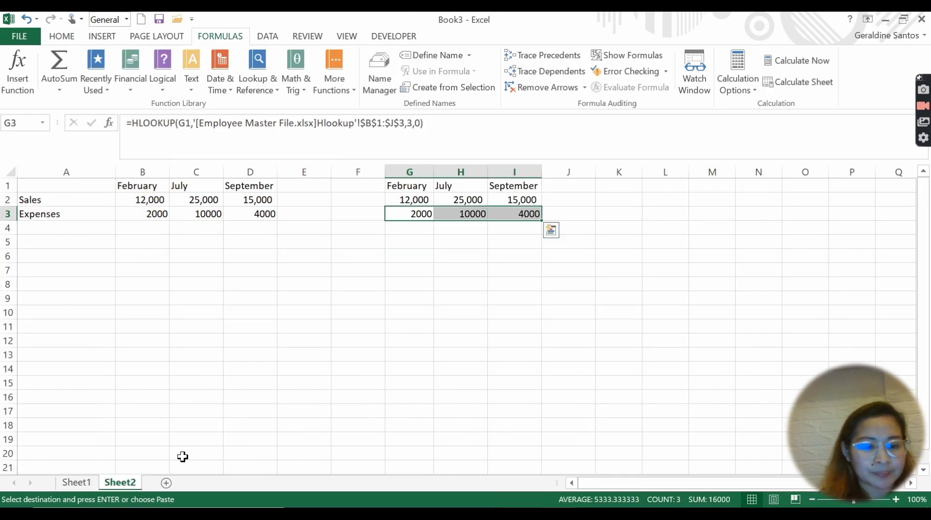
{"action": "left_click", "coordinate": [167, 483]}
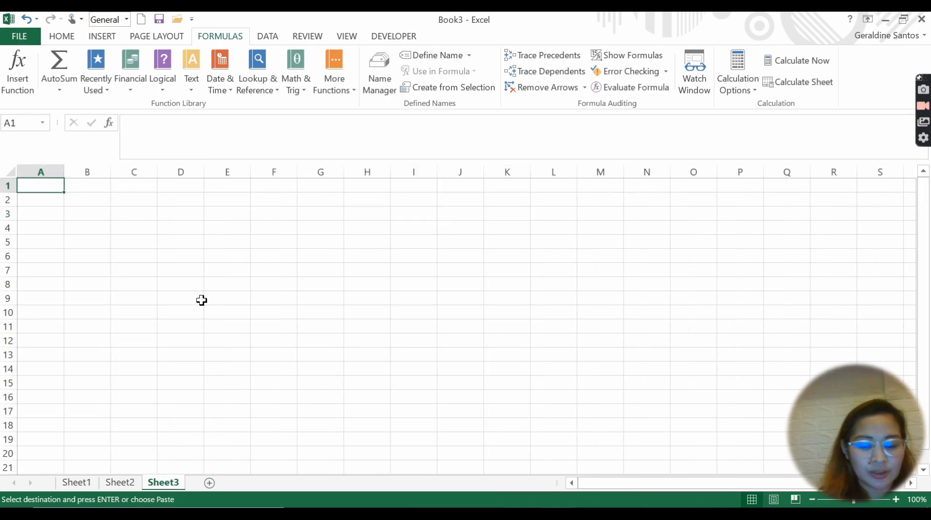
{"action": "key", "text": "ctrl+v"}
{"action": "left_click", "coordinate": [166, 316]}
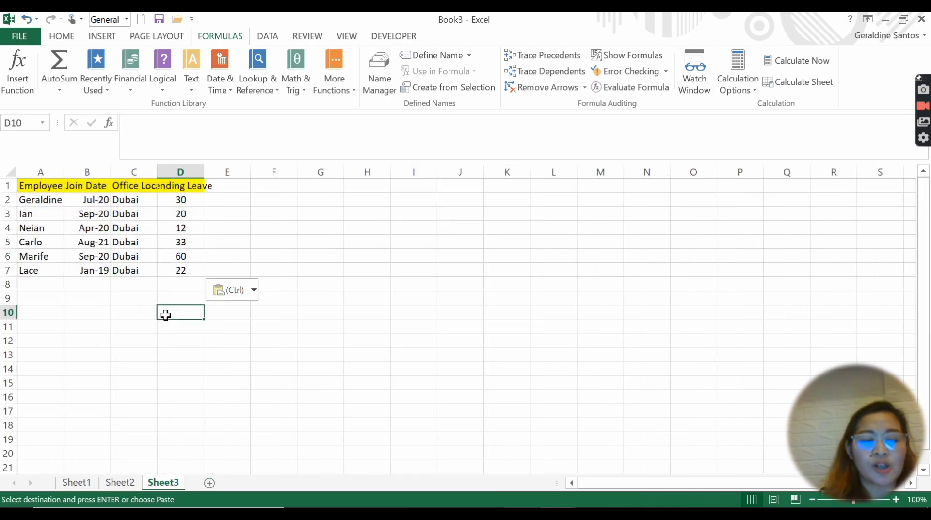
{"action": "left_click_drag", "start_coordinate": [63, 171], "coordinate": [89, 172]}
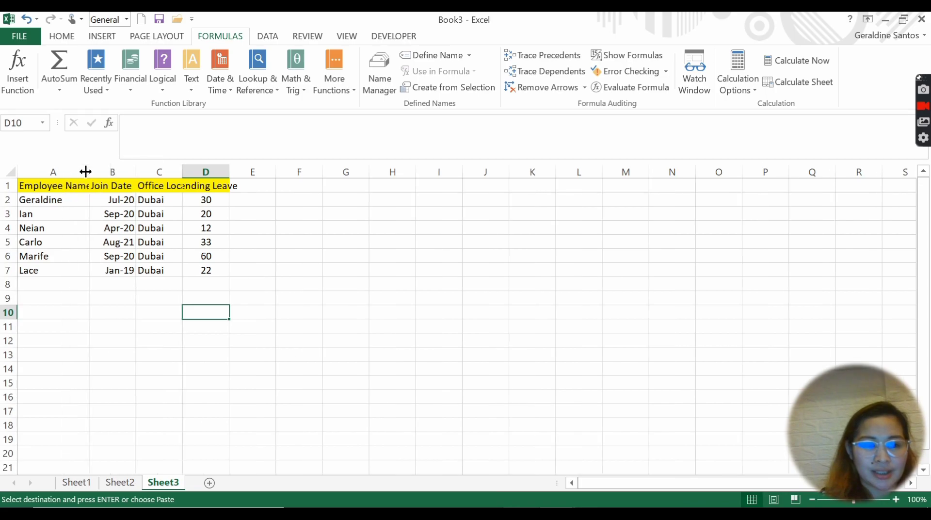
Step: Switch back to Employee Master File, show all office locations in the table again, and clear the copy selection
{"action": "key", "text": "alt+Tab"}
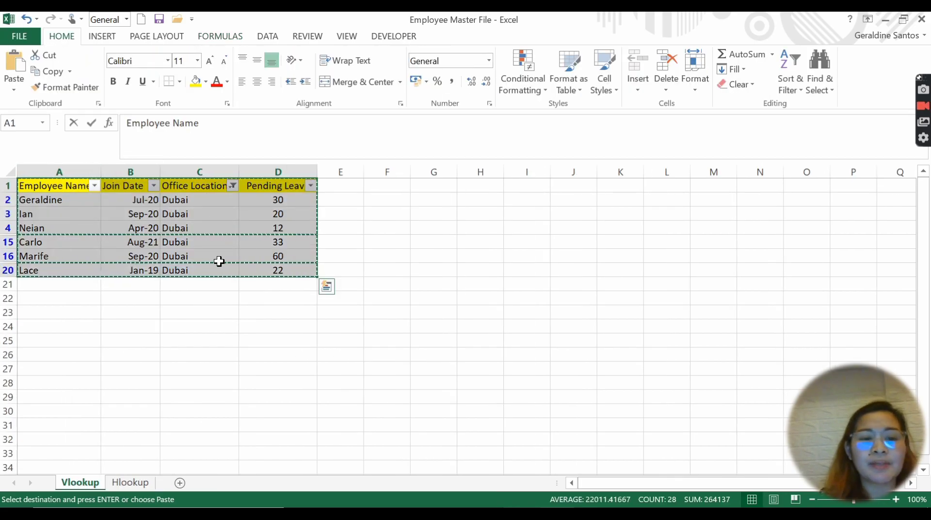
{"action": "left_click", "coordinate": [219, 257]}
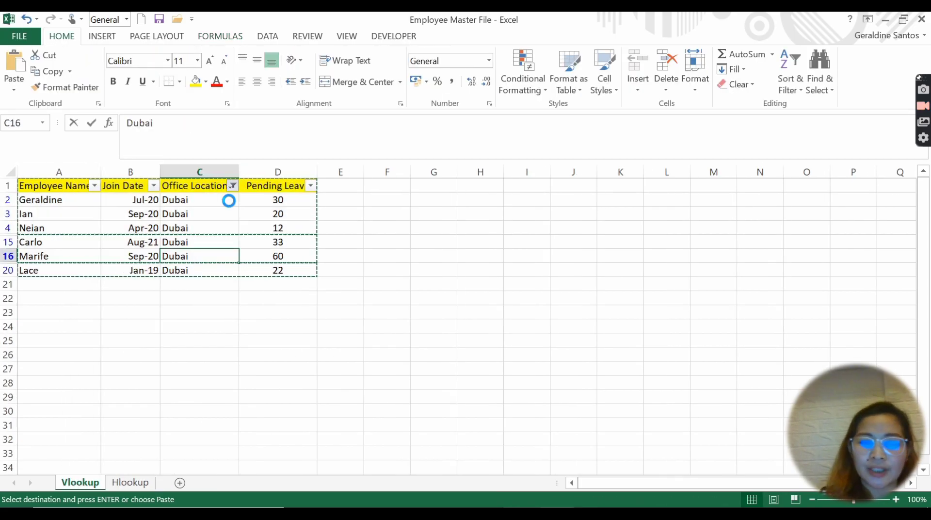
{"action": "left_click", "coordinate": [231, 186]}
{"action": "left_click", "coordinate": [110, 329]}
{"action": "left_click", "coordinate": [130, 402]}
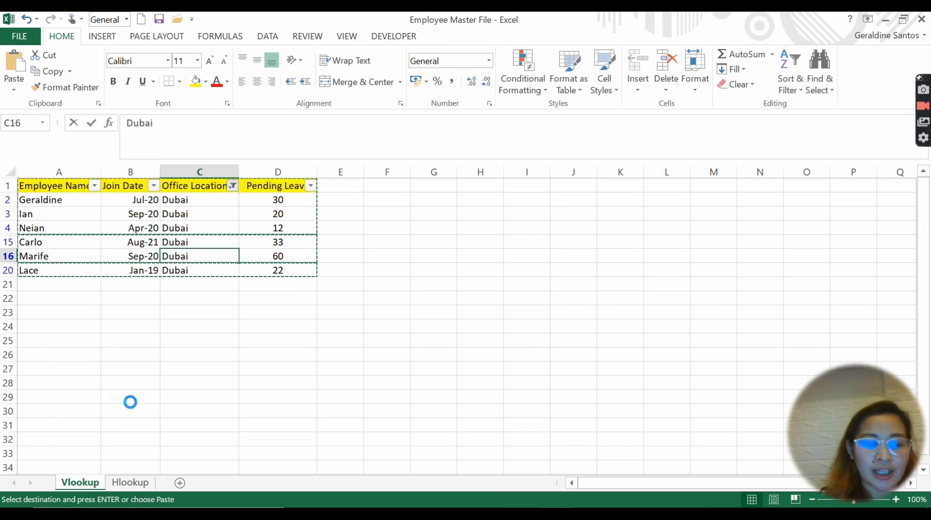
{"action": "key", "text": "Escape"}
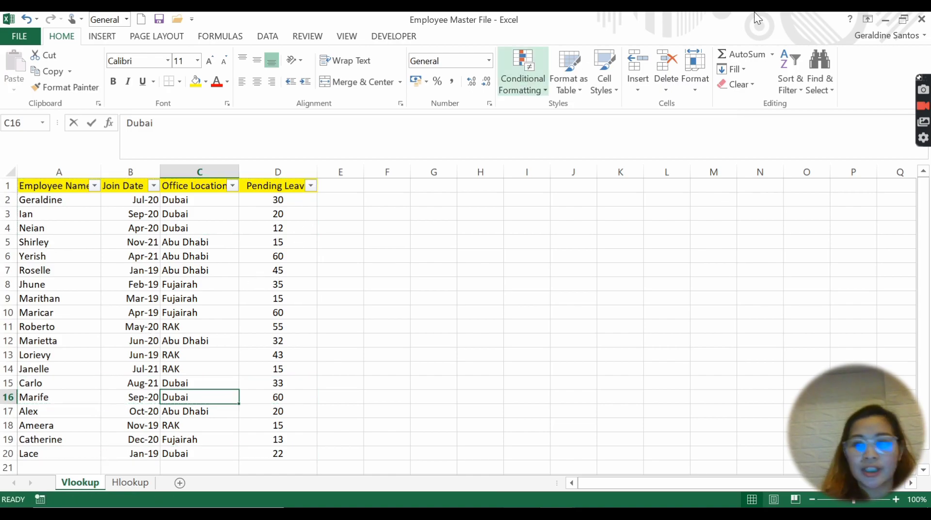
Step: Turn filtering off for the employee table and turn it back on for header row 1
{"action": "left_click", "coordinate": [796, 83]}
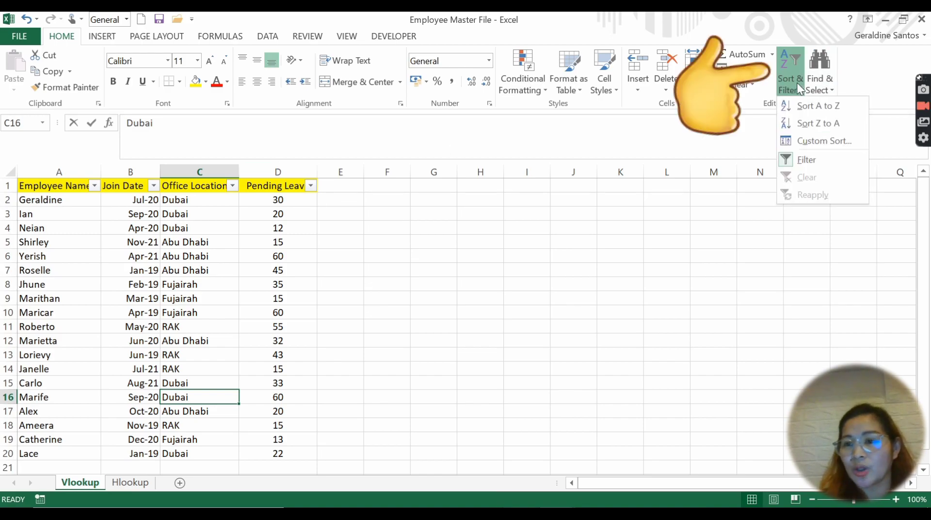
{"action": "left_click", "coordinate": [799, 160]}
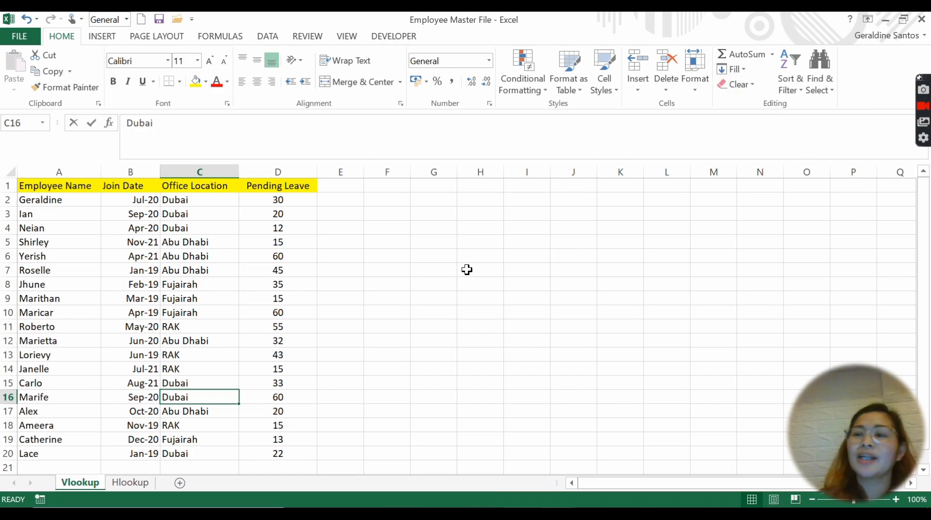
{"action": "left_click", "coordinate": [369, 343]}
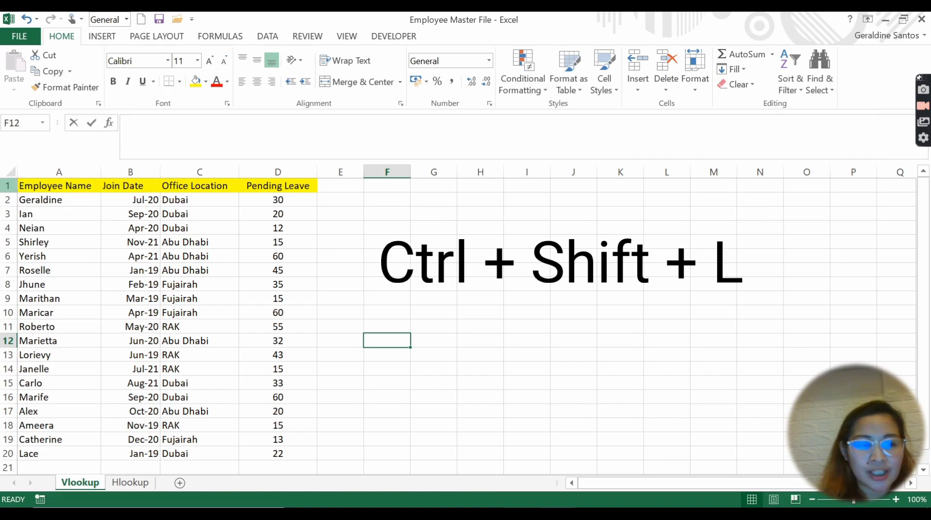
{"action": "left_click", "coordinate": [8, 186]}
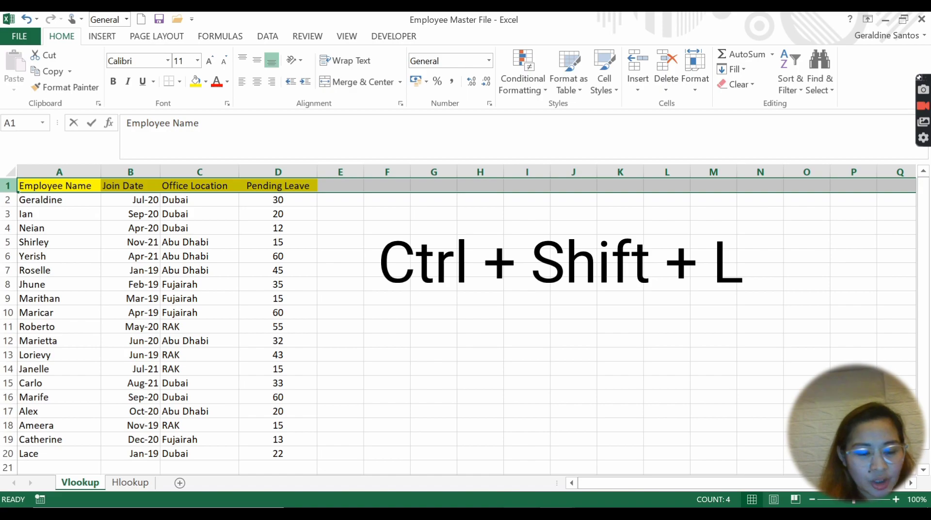
{"action": "key", "text": "ctrl+shift+l"}
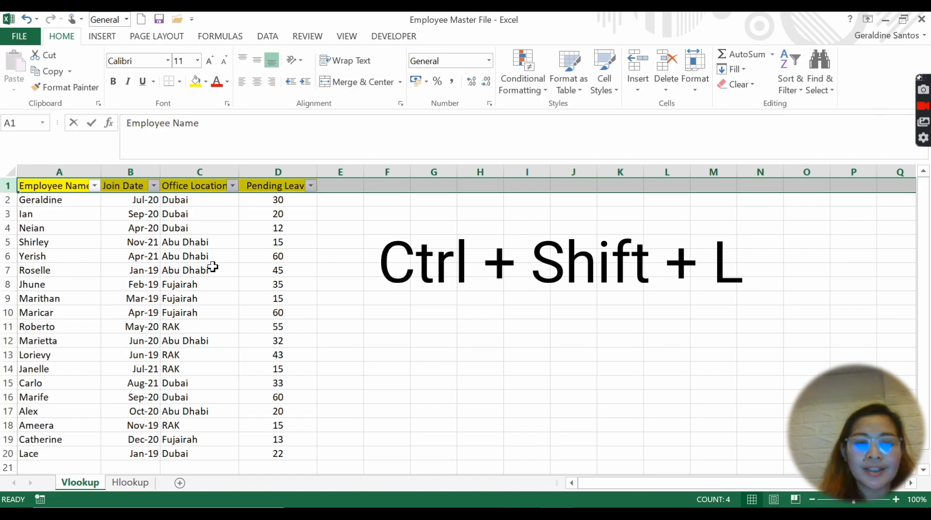
Step: Filter the Pending Leave column to show only employees with 60
{"action": "left_click", "coordinate": [223, 229]}
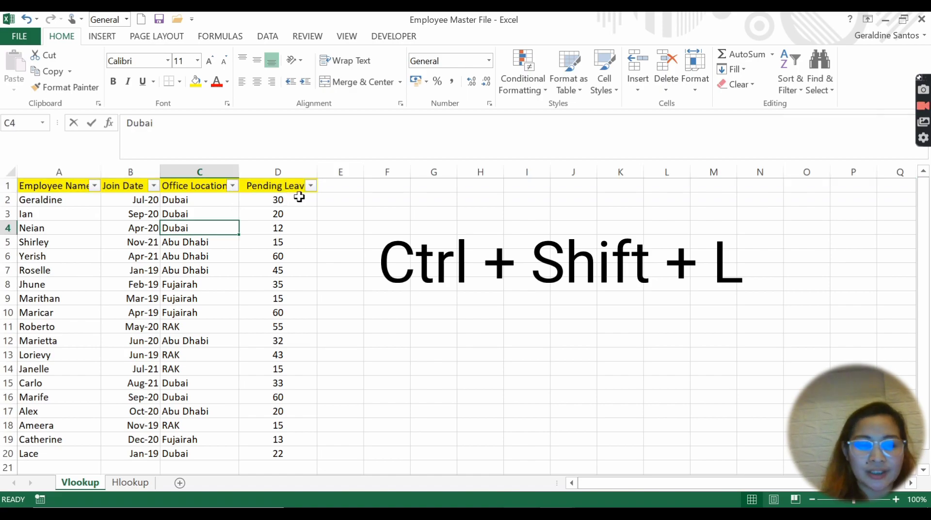
{"action": "left_click", "coordinate": [309, 186]}
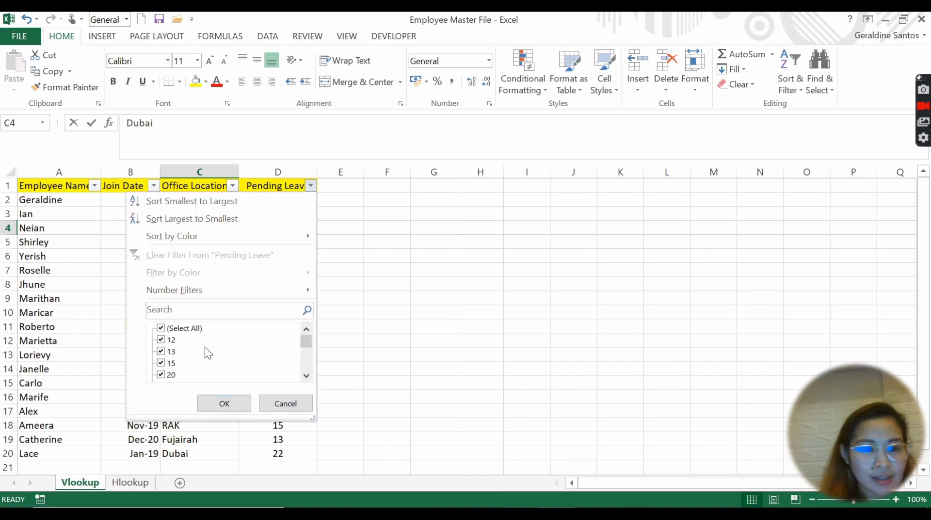
{"action": "left_click", "coordinate": [191, 333]}
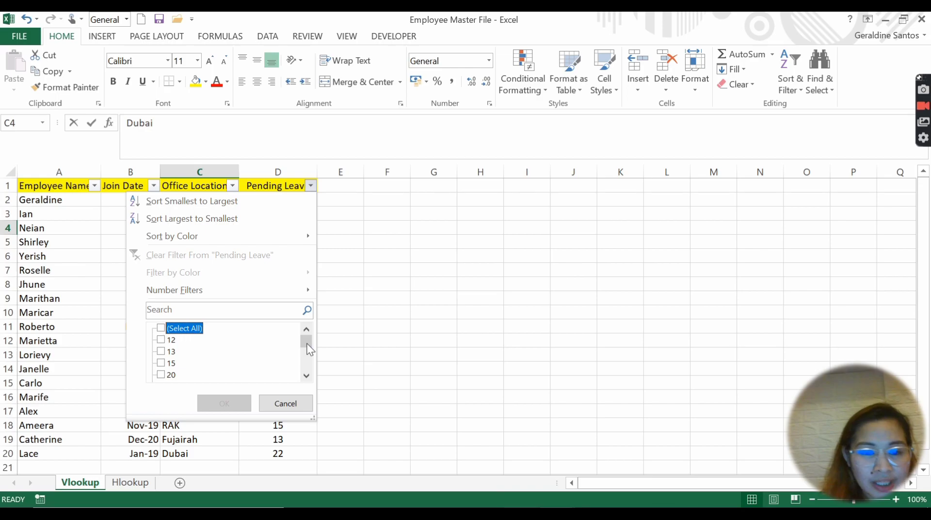
{"action": "left_click_drag", "start_coordinate": [306, 346], "coordinate": [305, 381]}
{"action": "left_click", "coordinate": [173, 374]}
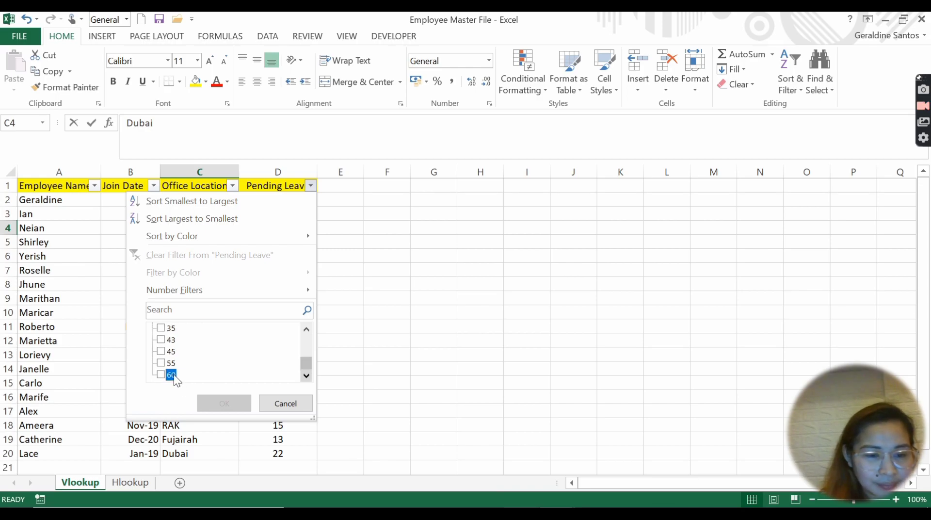
{"action": "left_click", "coordinate": [211, 401]}
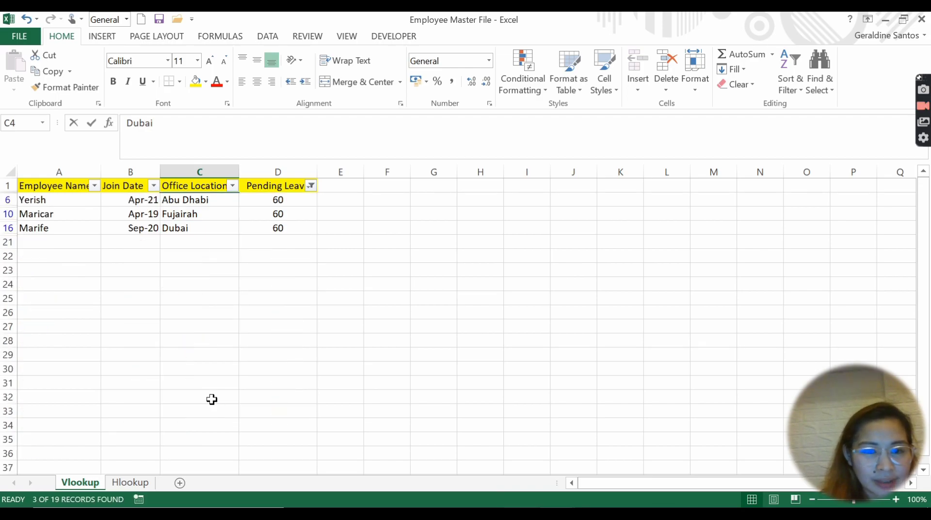
{"action": "left_click_drag", "start_coordinate": [48, 199], "coordinate": [289, 231]}
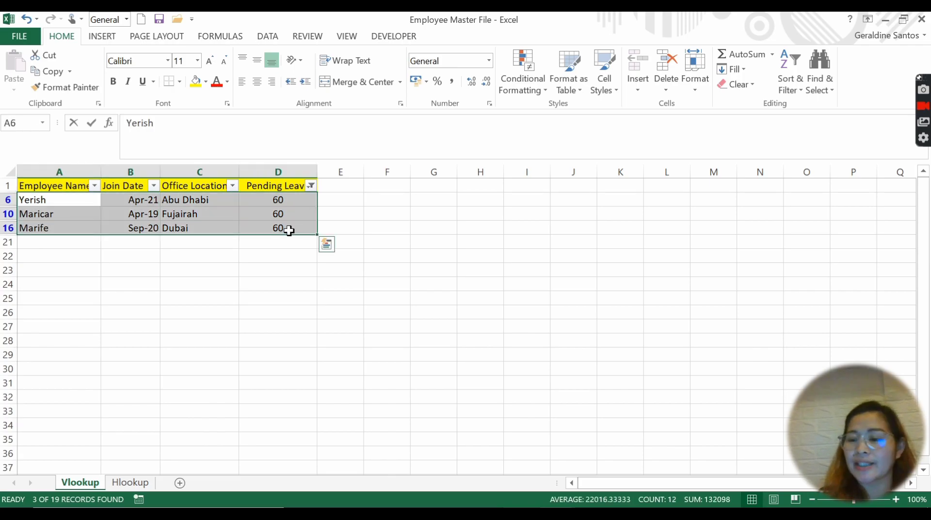
{"action": "left_click", "coordinate": [263, 285]}
{"action": "left_click_drag", "start_coordinate": [83, 182], "coordinate": [299, 216]}
{"action": "left_click_drag", "start_coordinate": [68, 185], "coordinate": [198, 227]}
{"action": "left_click", "coordinate": [256, 296]}
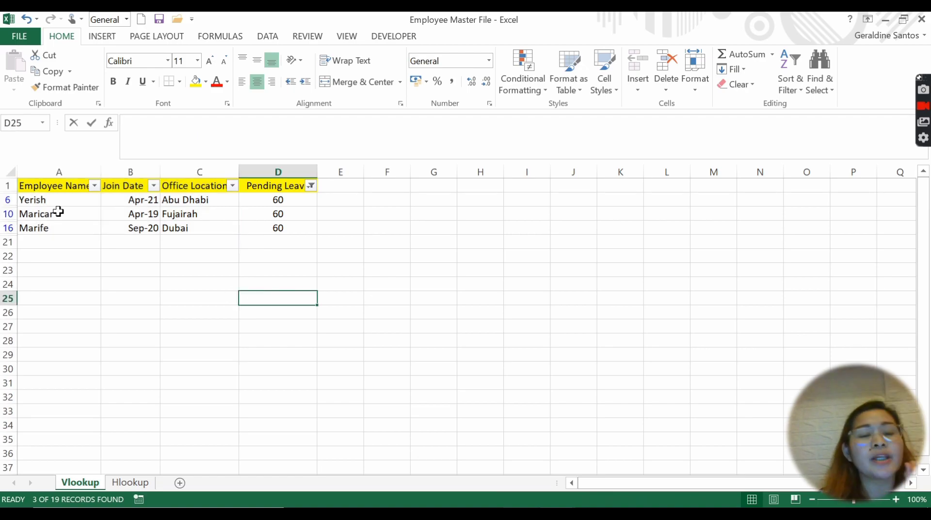
Step: Copy the filtered employee table with its headers into H1 of Sheet3 in Book3
{"action": "left_click_drag", "start_coordinate": [29, 185], "coordinate": [288, 226]}
{"action": "key", "text": "ctrl+c"}
{"action": "key", "text": "alt+Tab"}
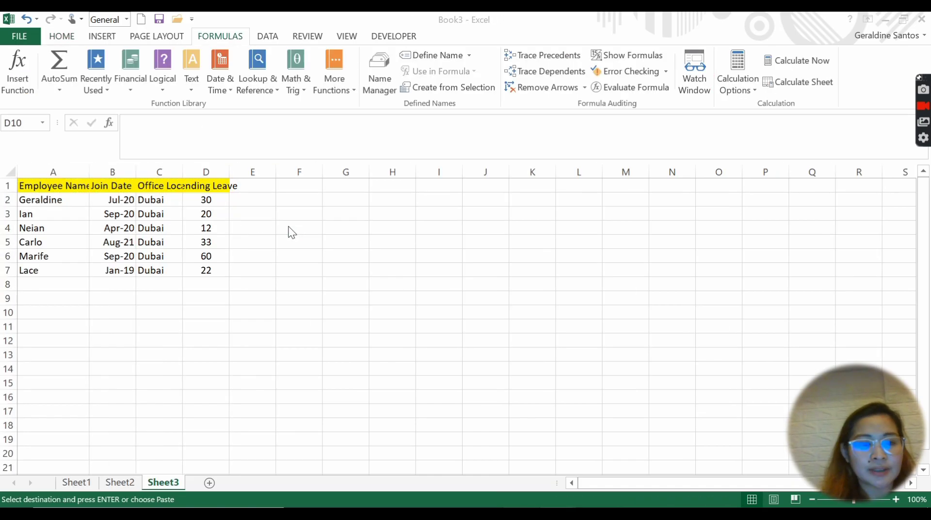
{"action": "left_click", "coordinate": [363, 214]}
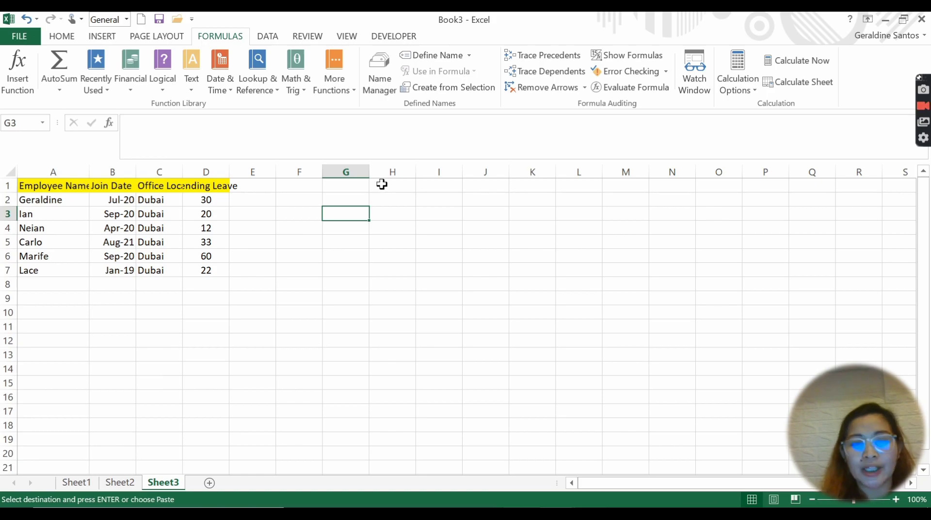
{"action": "left_click", "coordinate": [382, 184]}
{"action": "key", "text": "ctrl+v"}
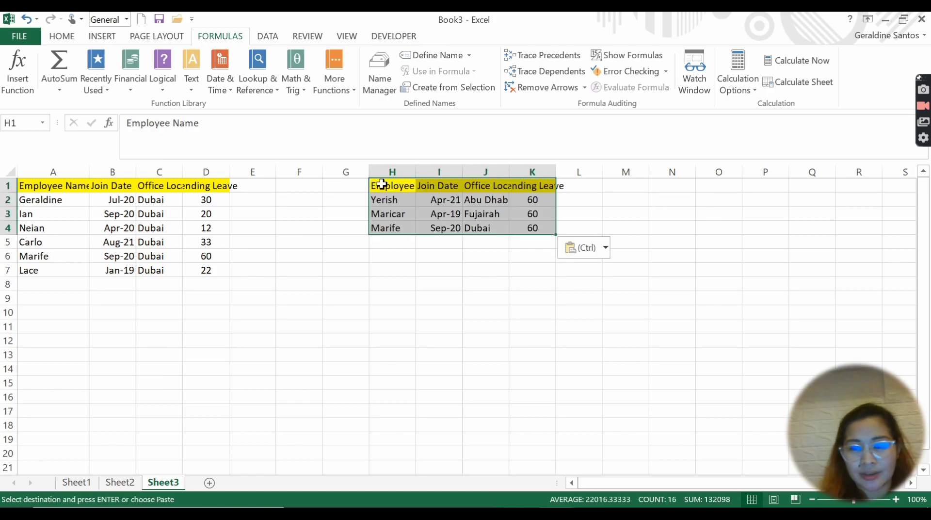
Step: Switch back to Employee Master File and turn off filtering for the employee table
{"action": "key", "text": "alt+Tab"}
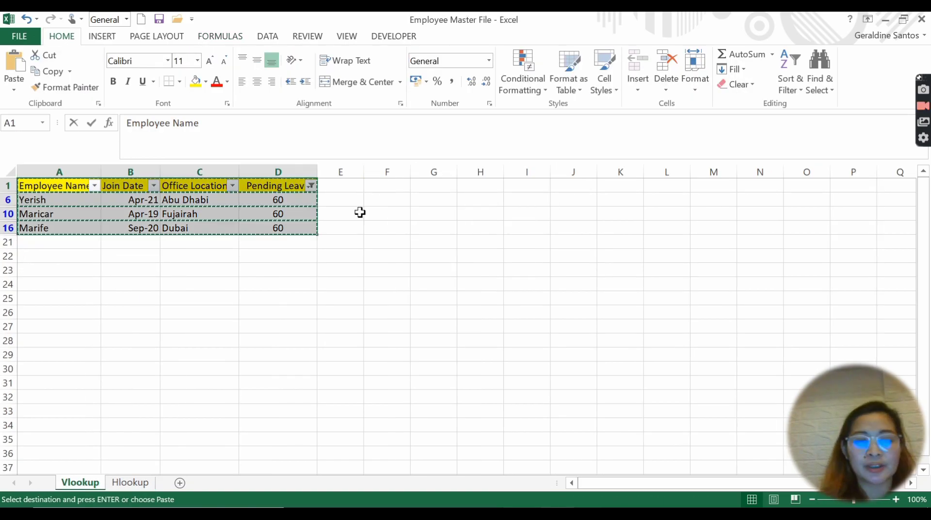
{"action": "left_click", "coordinate": [361, 214]}
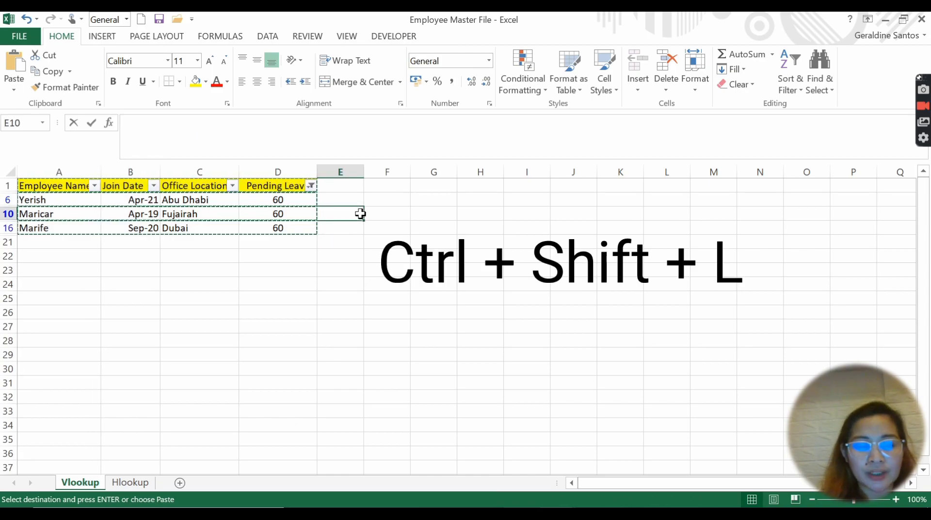
{"action": "key", "text": "ctrl+shift+l"}
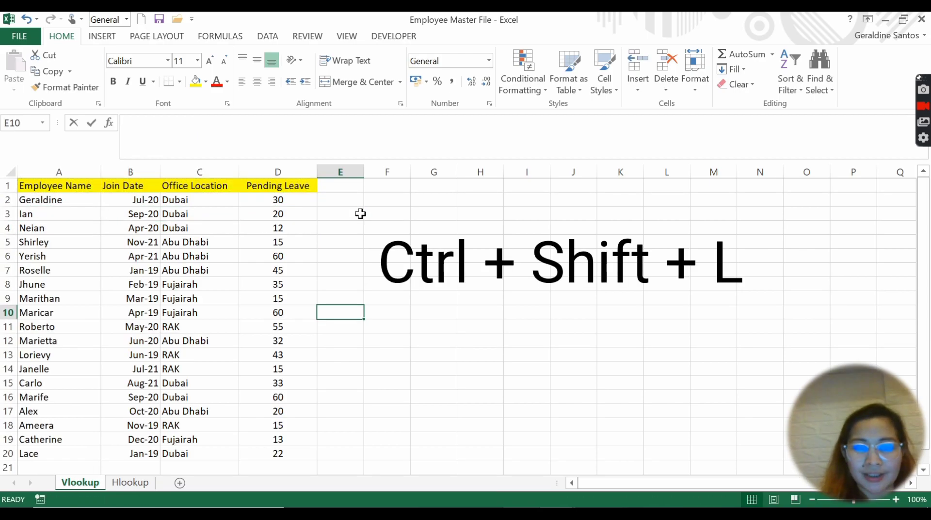